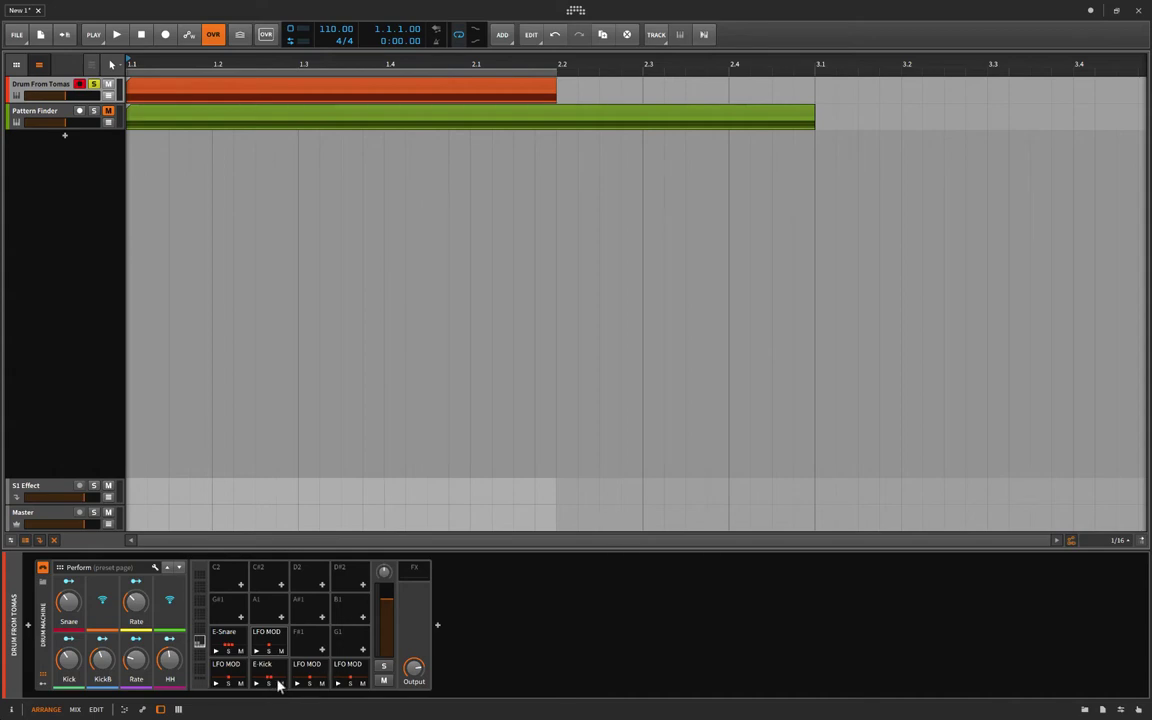
Step: Extend the arranger loop region and the Drum From Tomas clip so both end at bar 5
{"action": "double_click", "coordinate": [140, 90]}
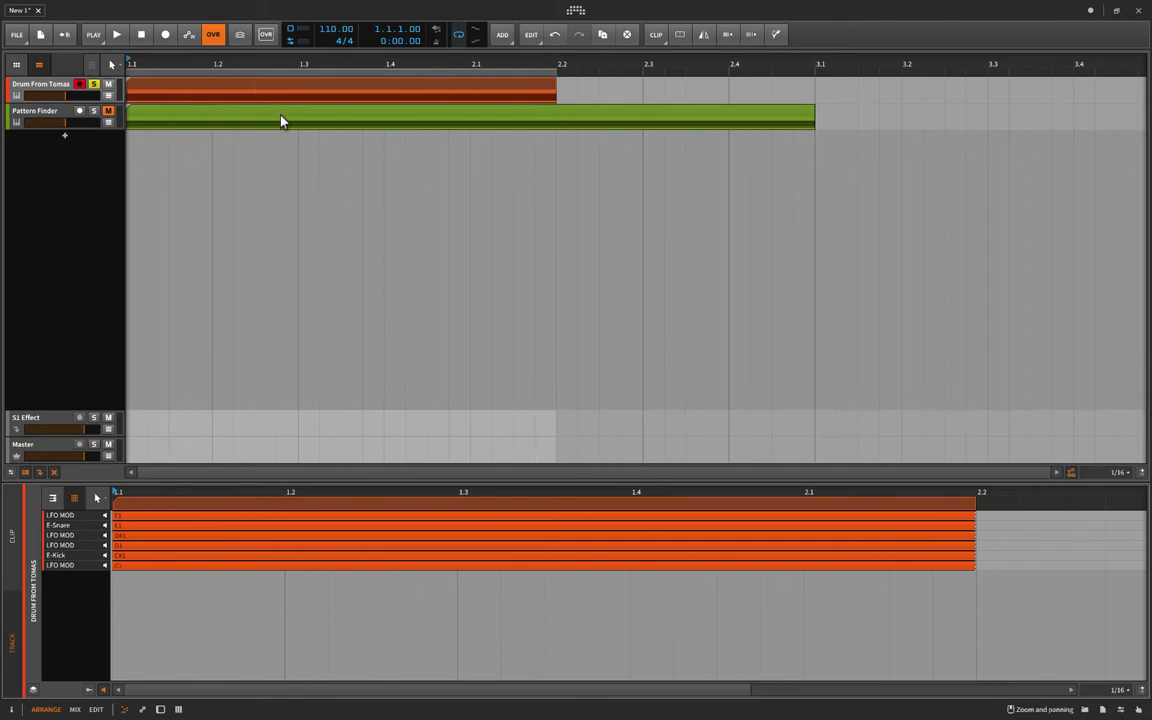
{"action": "left_click_drag", "start_coordinate": [556, 68], "coordinate": [995, 100]}
{"action": "scroll", "coordinate": [995, 101], "scroll_direction": "down", "scroll_amount": 7}
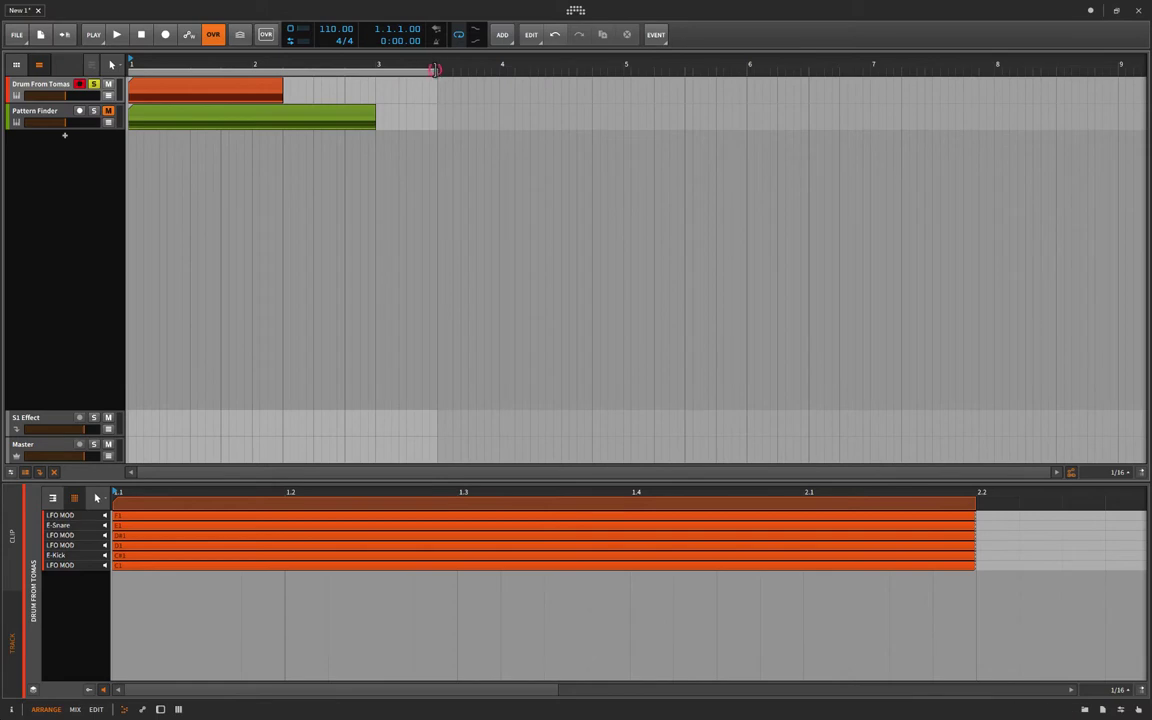
{"action": "left_click_drag", "start_coordinate": [437, 68], "coordinate": [628, 68]}
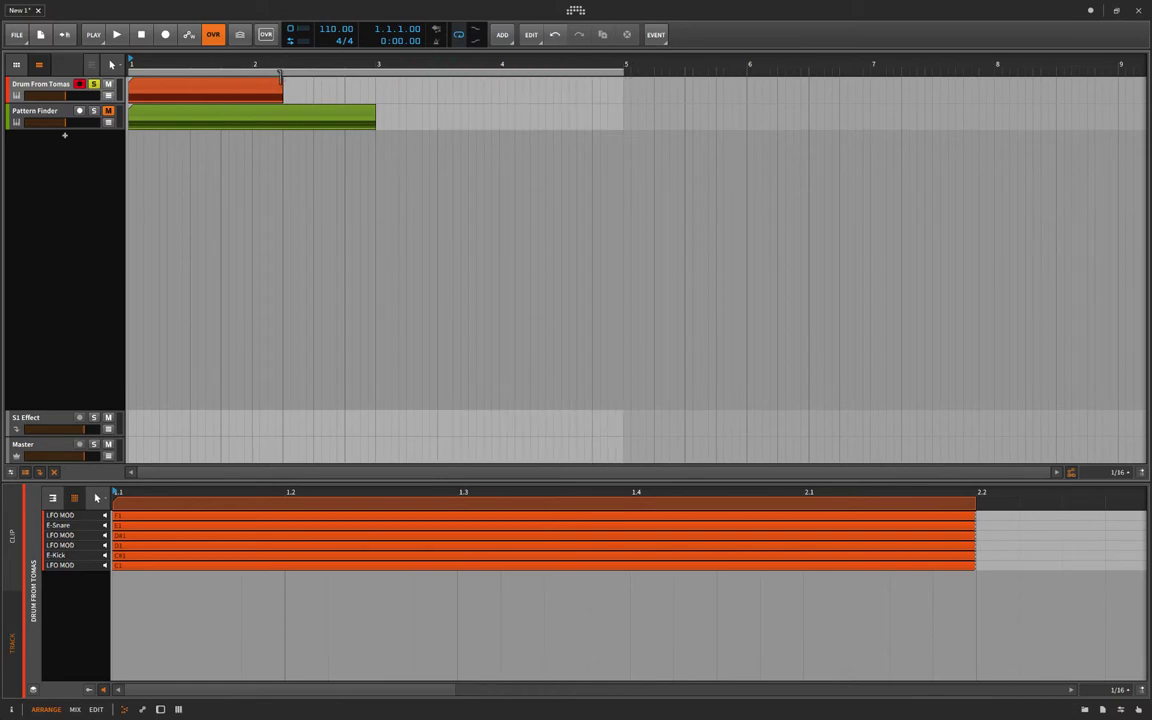
{"action": "left_click_drag", "start_coordinate": [283, 80], "coordinate": [625, 82]}
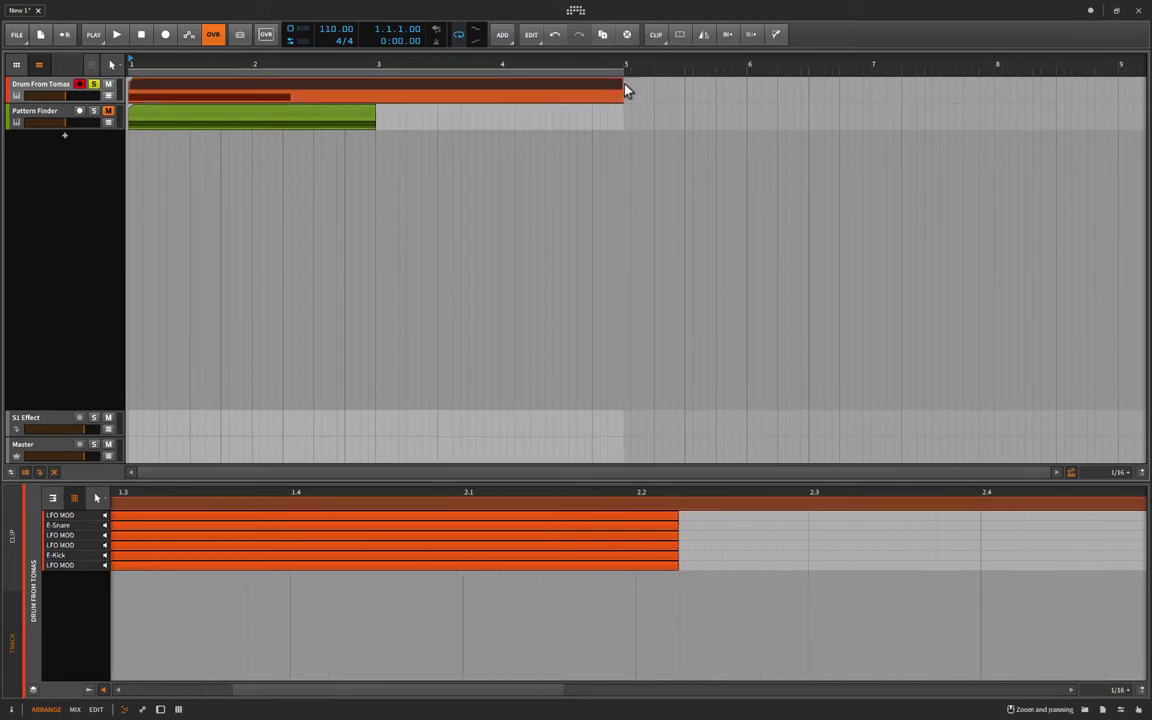
Step: Open the Drum From Tomas clip and lengthen all six of its notes to end at 5.1
{"action": "double_click", "coordinate": [328, 86]}
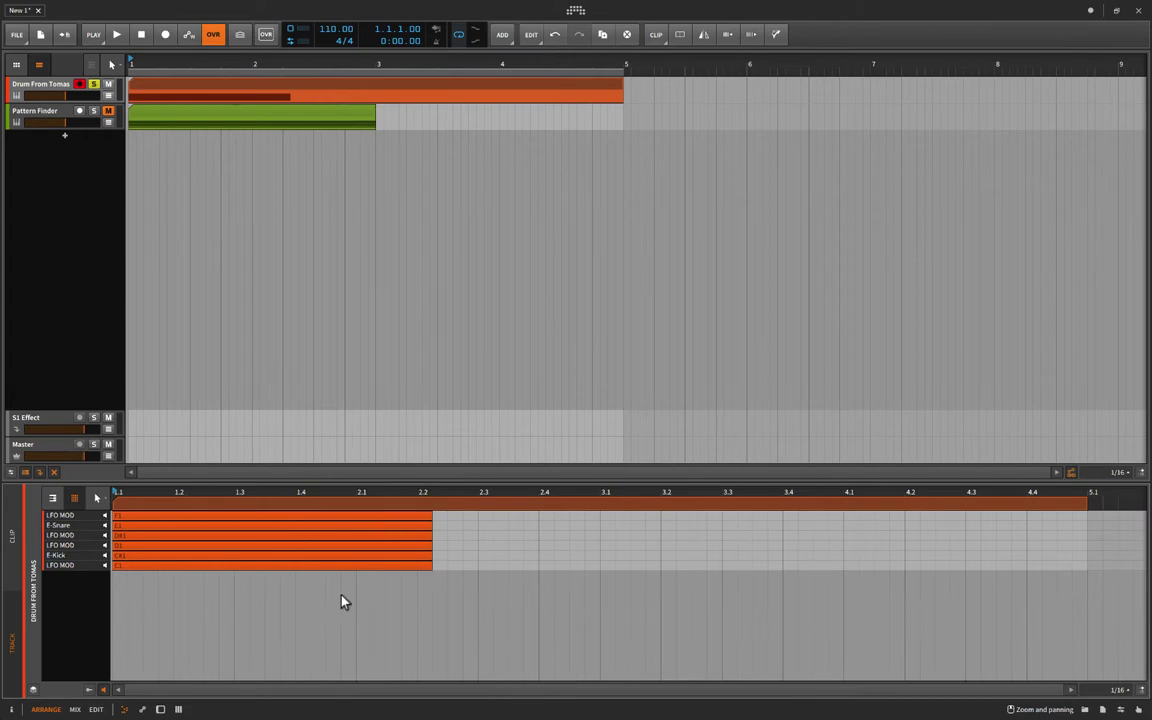
{"action": "left_click", "coordinate": [424, 566]}
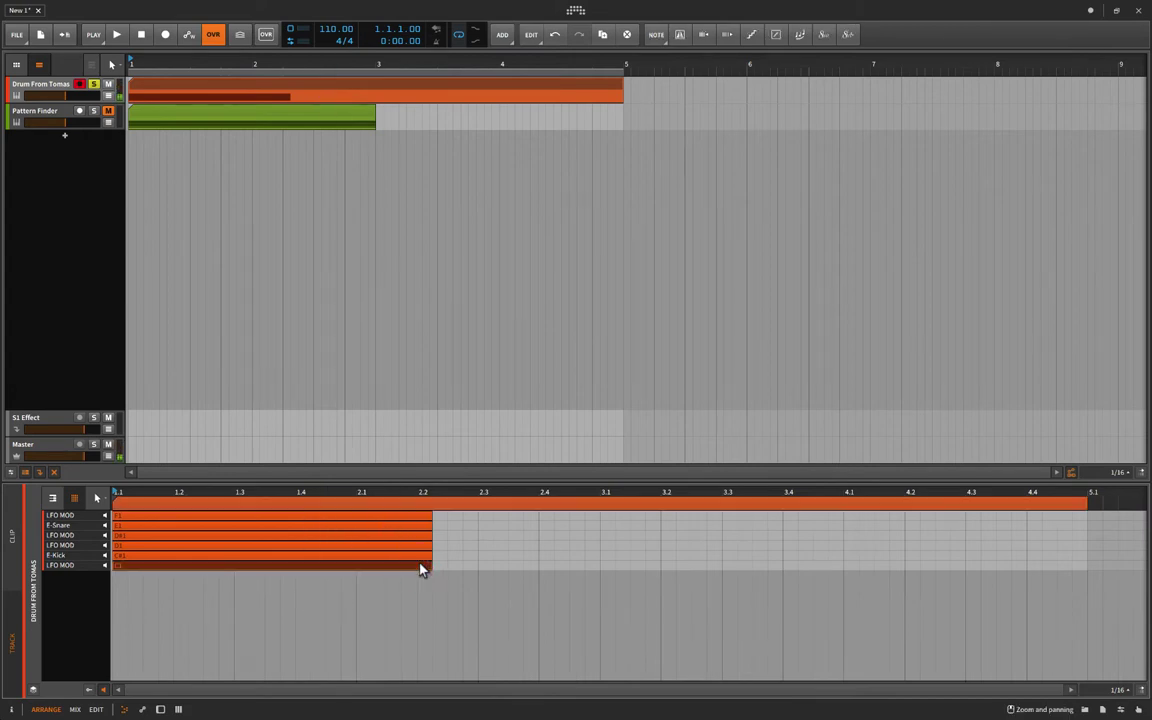
{"action": "left_click", "coordinate": [419, 546], "text": "ctrl"}
{"action": "left_click", "coordinate": [418, 555], "text": "ctrl"}
{"action": "left_click", "coordinate": [418, 535], "text": "ctrl"}
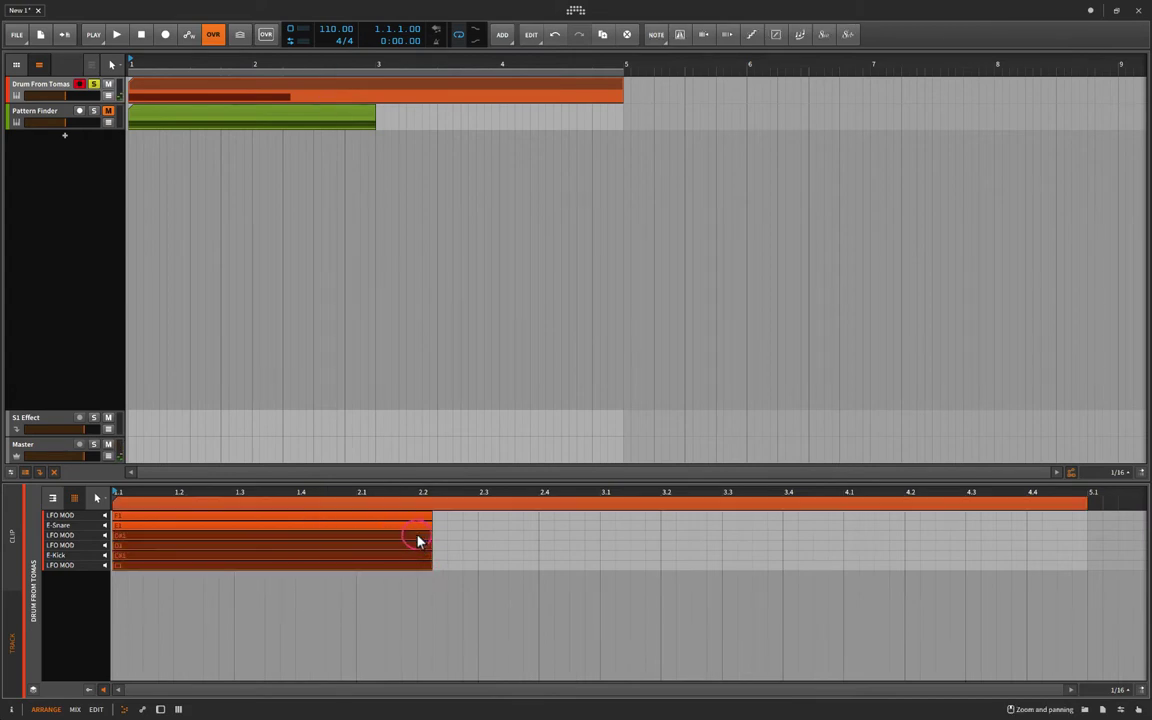
{"action": "left_click", "coordinate": [419, 516], "text": "ctrl"}
{"action": "left_click", "coordinate": [419, 530], "text": "ctrl"}
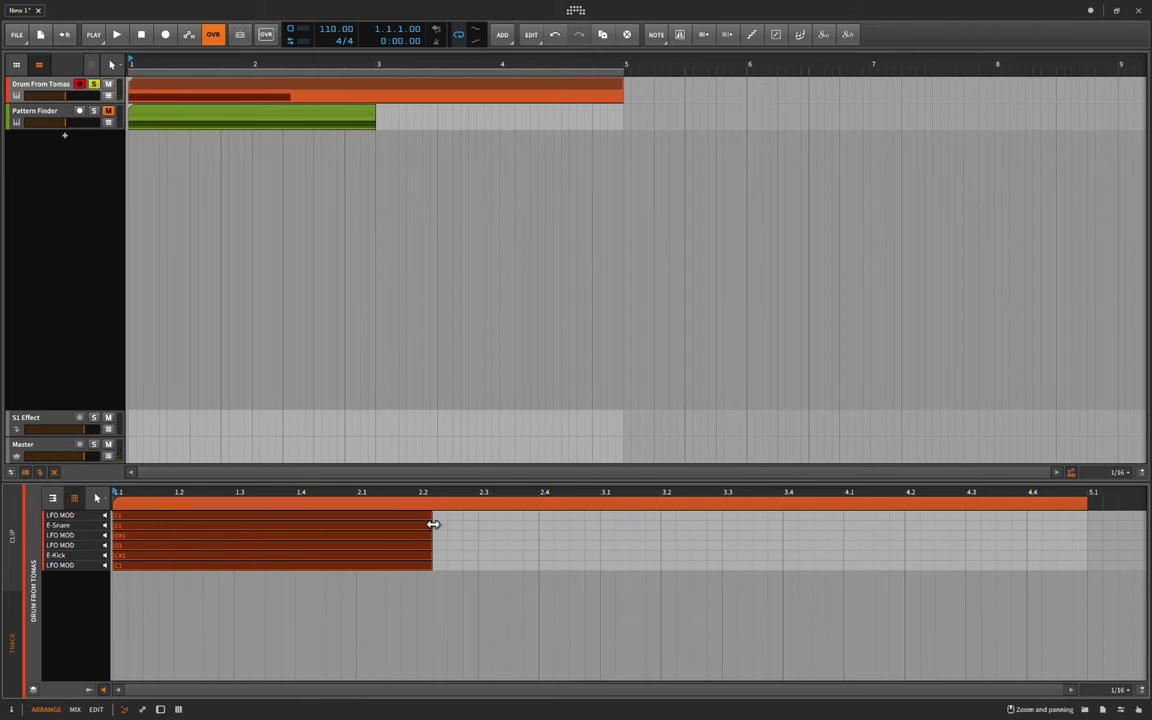
{"action": "left_click_drag", "start_coordinate": [431, 526], "coordinate": [1087, 521]}
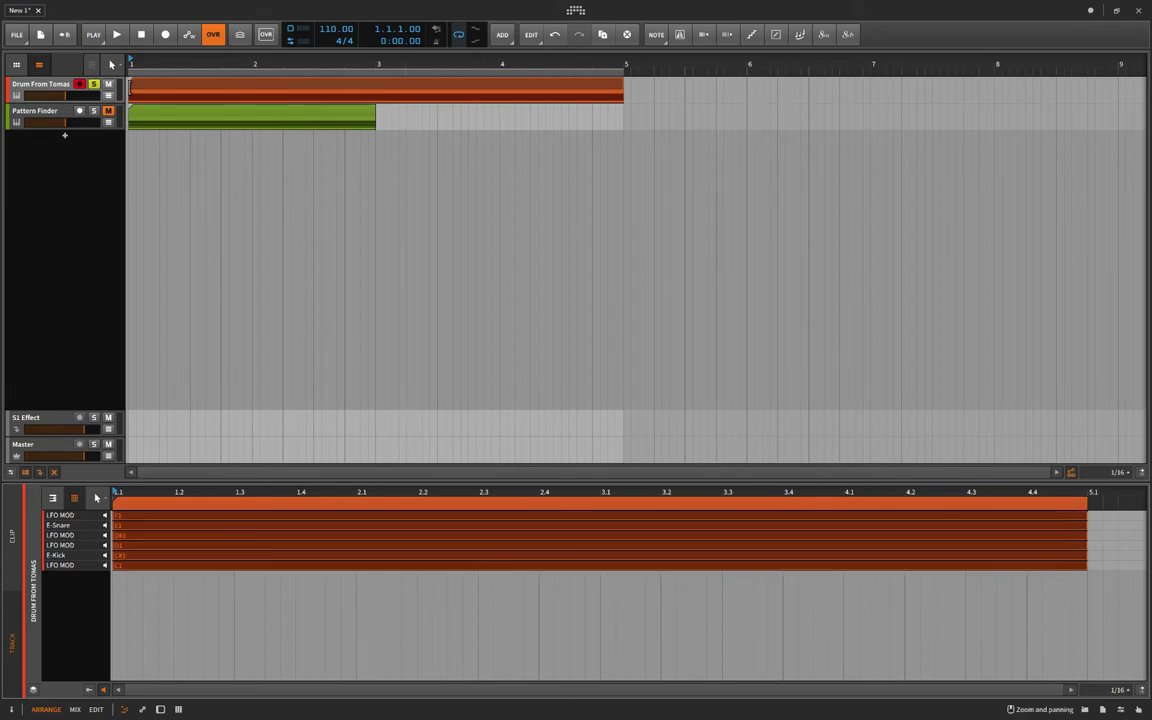
Step: Show the Drum From Tomas devices, play the loop and lower the Master volume
{"action": "left_click", "coordinate": [30, 88]}
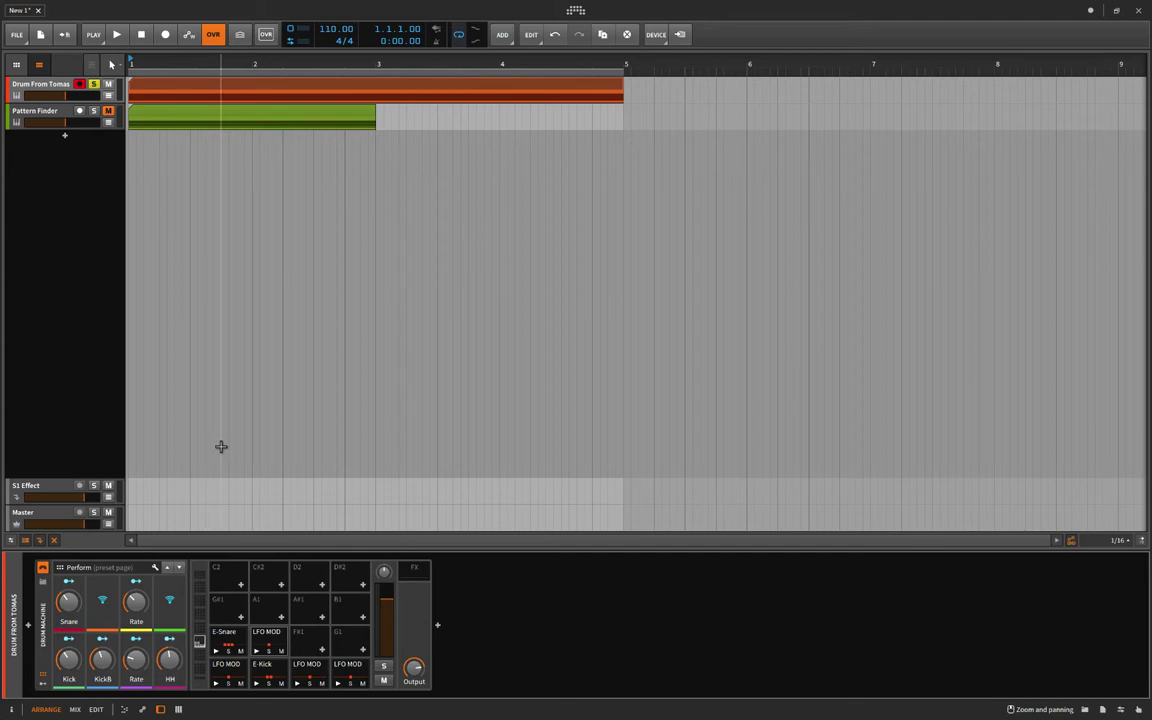
{"action": "key", "text": "space"}
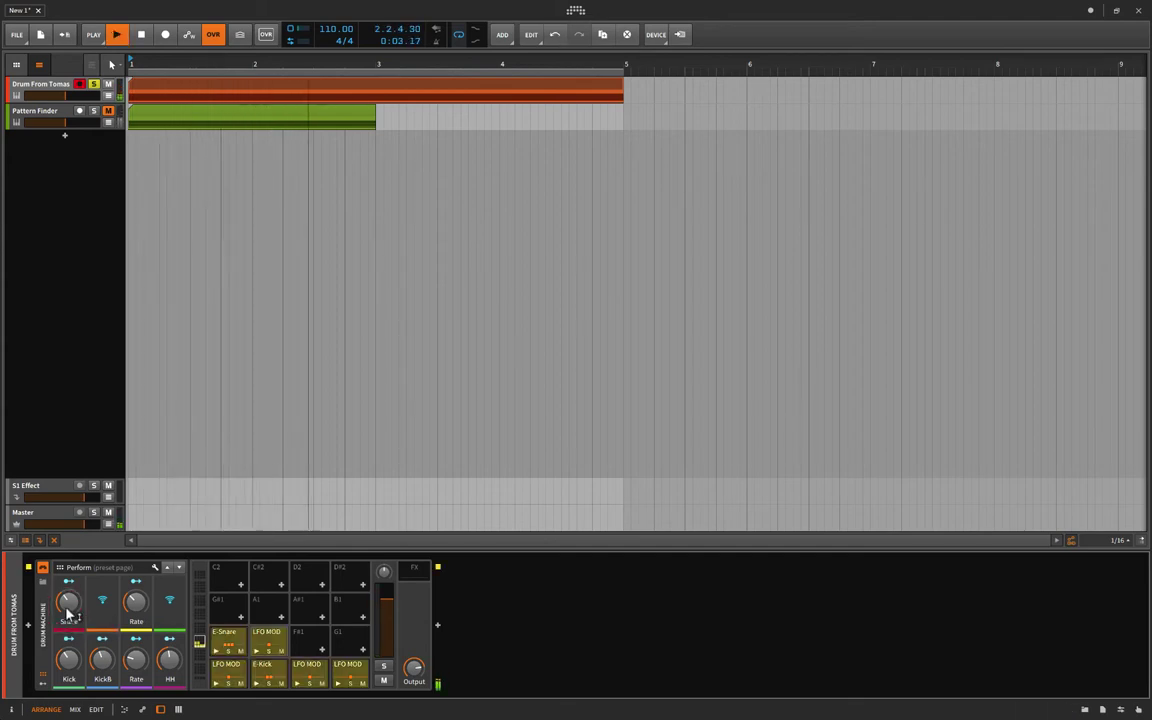
{"action": "mouse_move", "coordinate": [68, 614]}
{"action": "left_click_drag", "start_coordinate": [86, 525], "coordinate": [71, 525]}
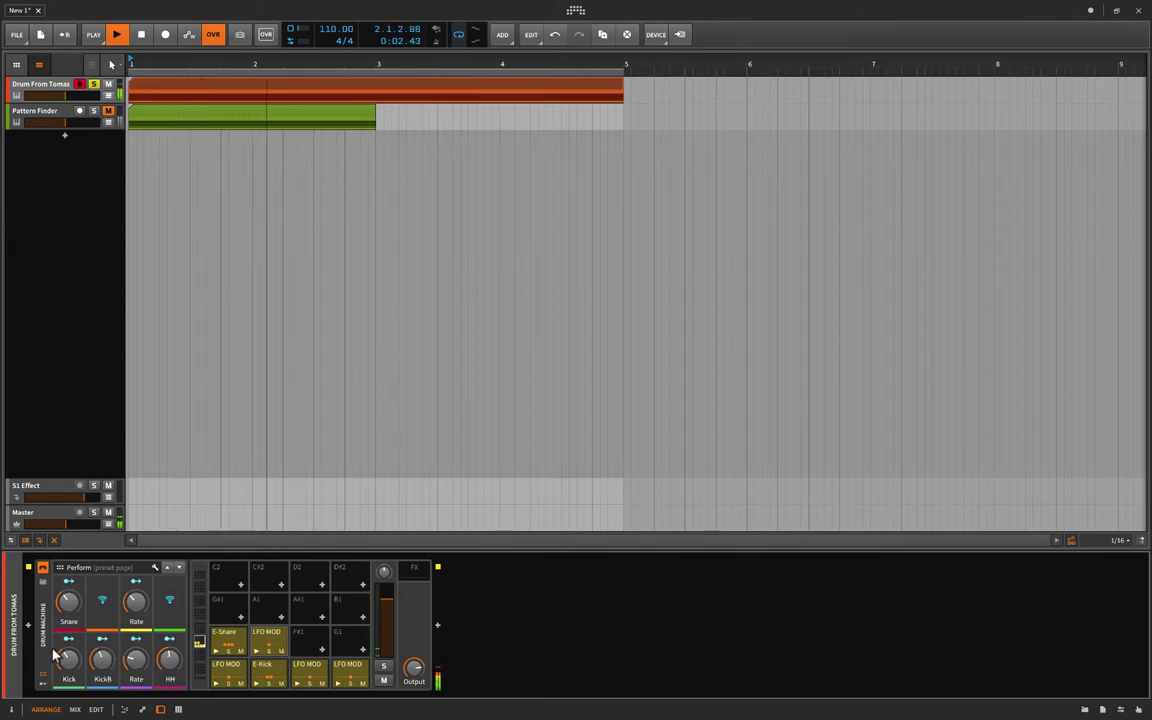
{"action": "left_click_drag", "start_coordinate": [69, 606], "coordinate": [69, 663]}
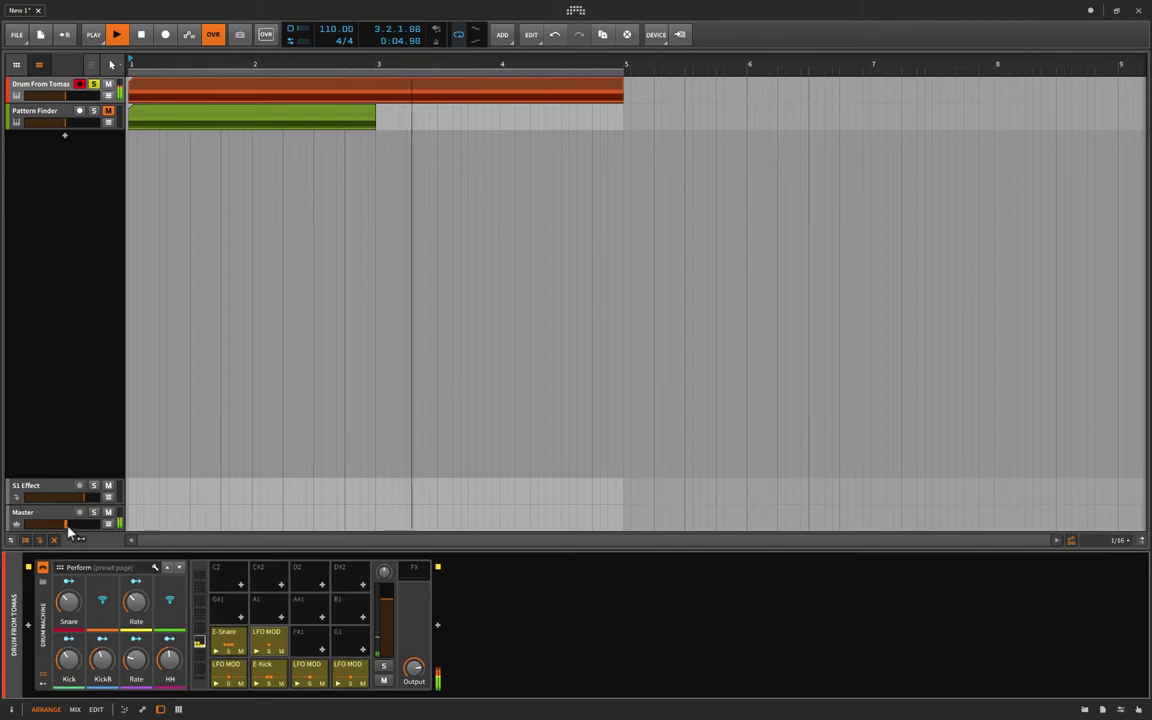
{"action": "left_click_drag", "start_coordinate": [66, 524], "coordinate": [85, 526]}
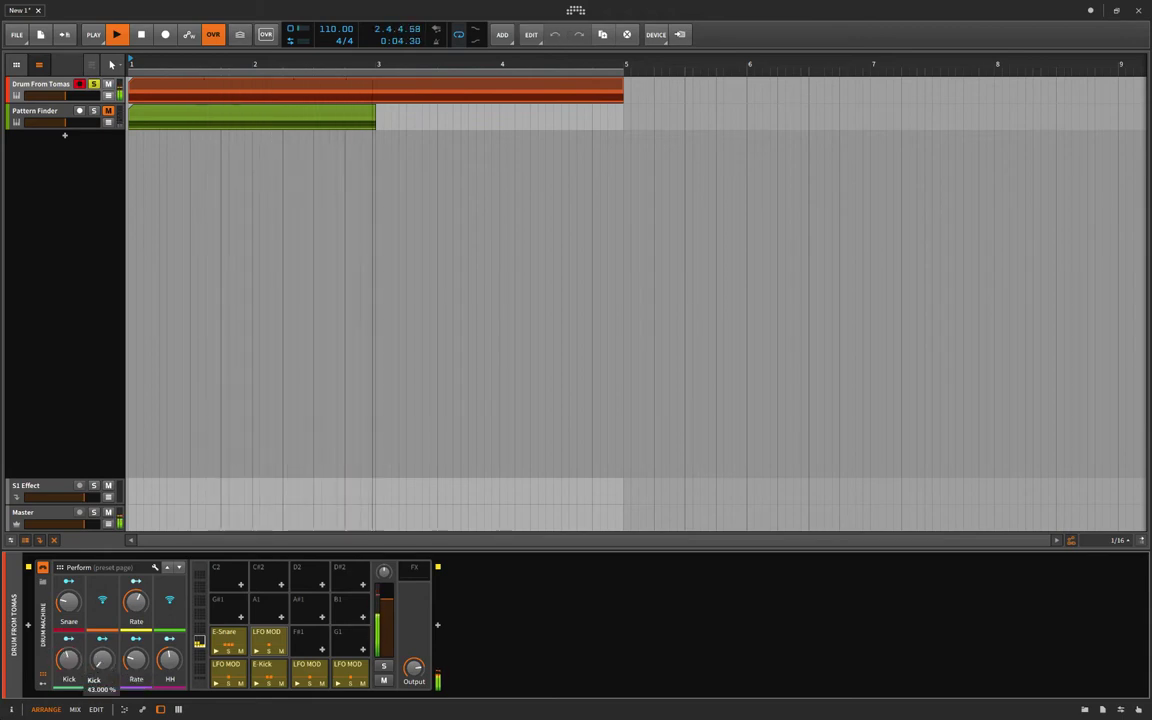
Step: Adjust the Snare, KickB, HH and Rate macros during playback, then stop and unsolo the Drum From Tomas track
{"action": "left_click_drag", "start_coordinate": [103, 661], "coordinate": [168, 677]}
{"action": "left_click_drag", "start_coordinate": [137, 612], "coordinate": [69, 597]}
{"action": "key", "text": "space"}
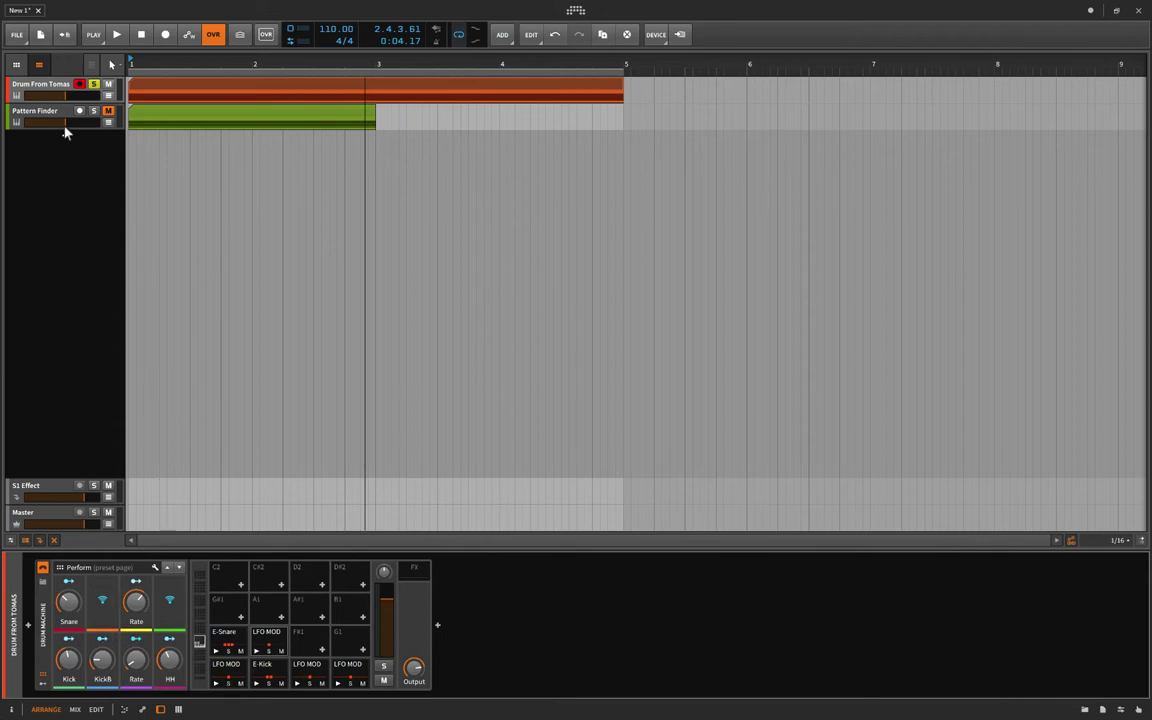
{"action": "left_click", "coordinate": [93, 84]}
Step: Add a new instrument track loaded with Bitwig's Drum Machine device
{"action": "double_click", "coordinate": [62, 140]}
{"action": "left_click", "coordinate": [205, 195]}
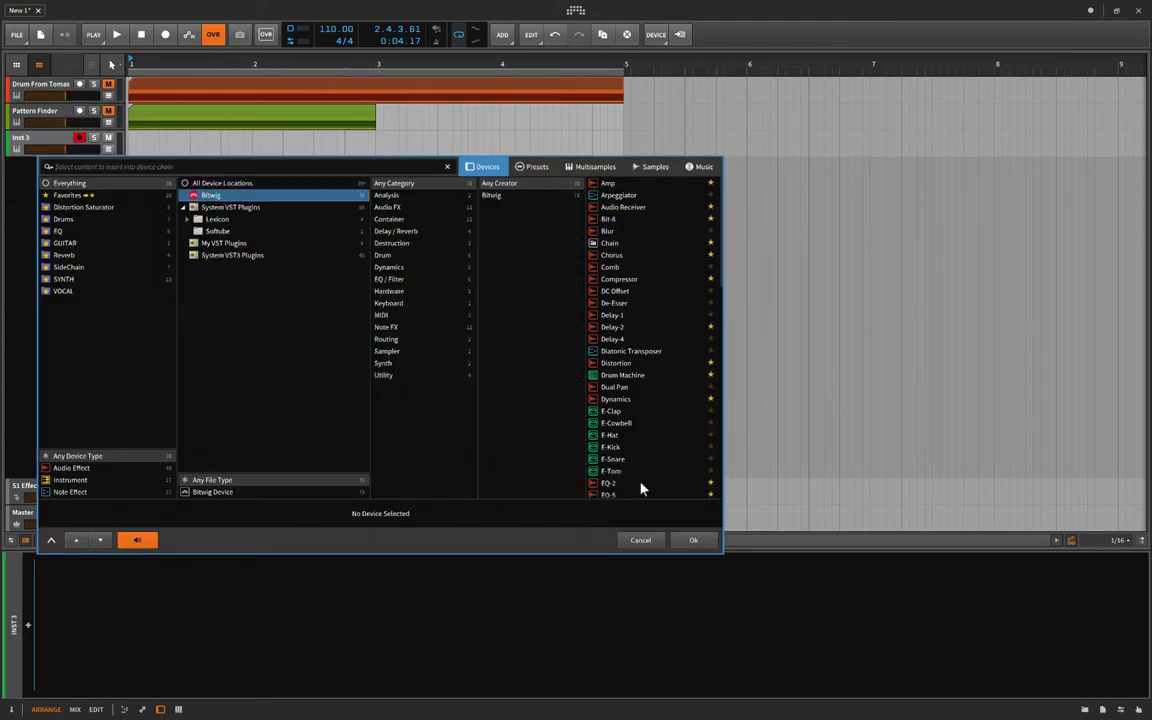
{"action": "left_click", "coordinate": [618, 376]}
{"action": "left_click", "coordinate": [686, 540]}
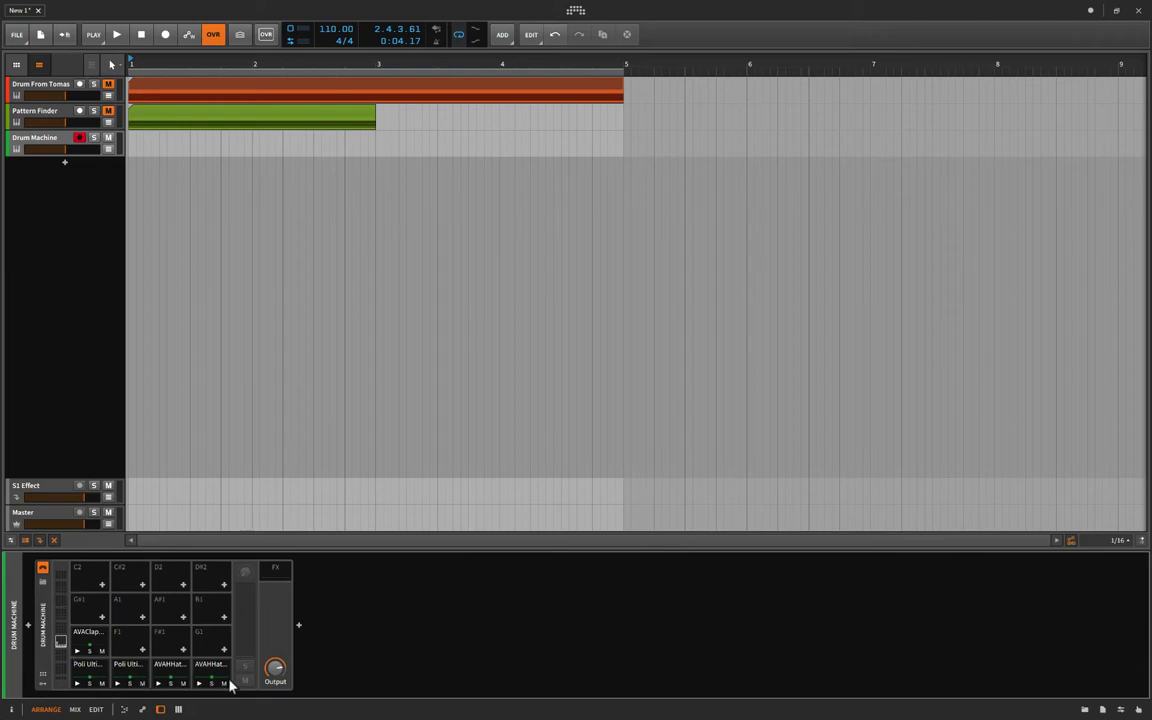
Step: Audition the four pads in the lowest row of the new Drum Machine
{"action": "left_click", "coordinate": [78, 684]}
{"action": "left_click", "coordinate": [118, 684]}
{"action": "left_click", "coordinate": [157, 685]}
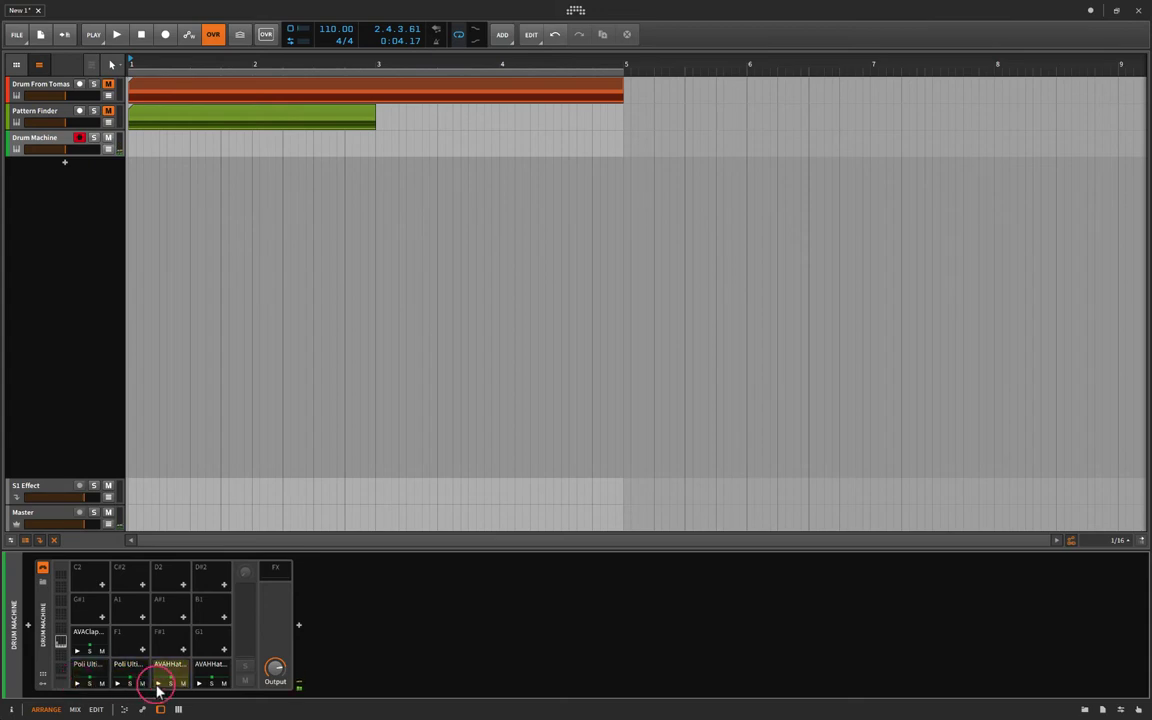
{"action": "left_click", "coordinate": [199, 685]}
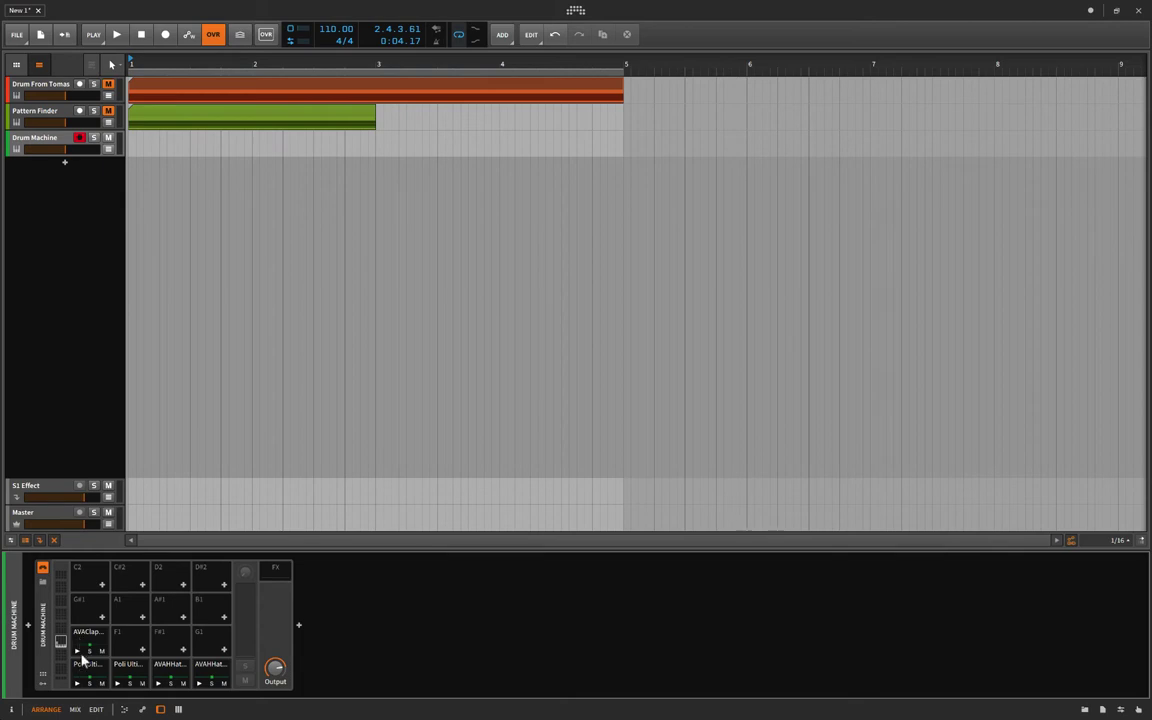
Step: Create an empty one-bar clip at bar 1 on the Drum Machine track and open it for note editing
{"action": "double_click", "coordinate": [129, 147]}
{"action": "left_click", "coordinate": [177, 146]}
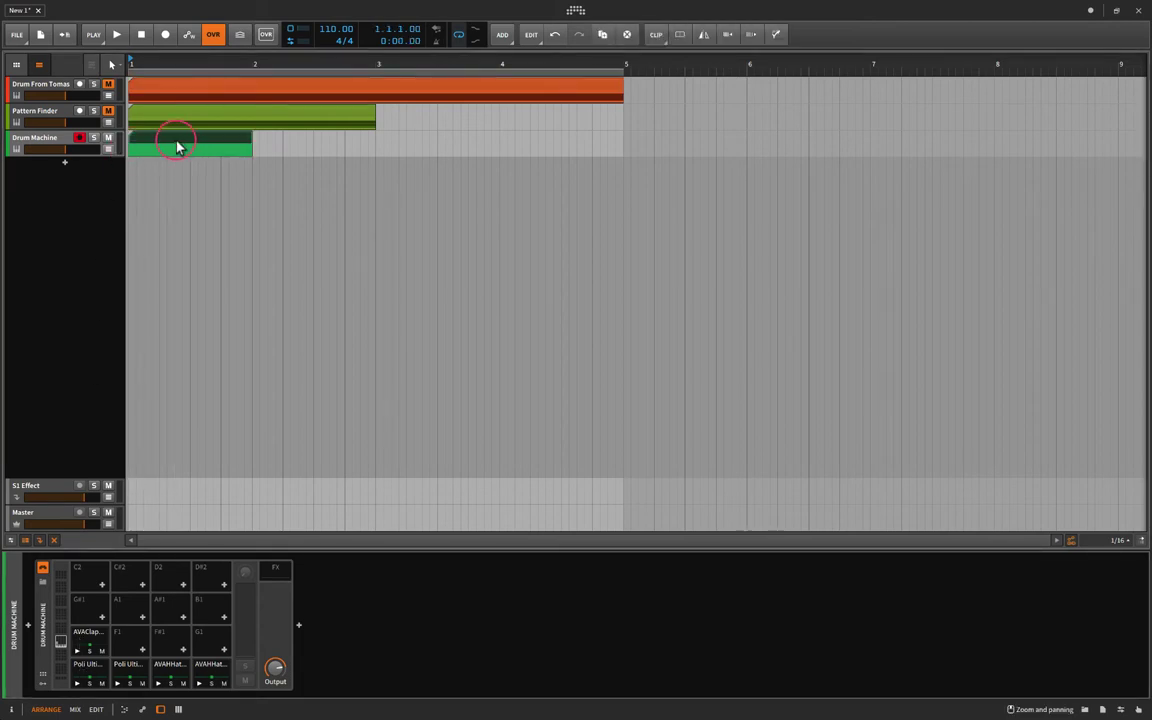
{"action": "double_click", "coordinate": [177, 146]}
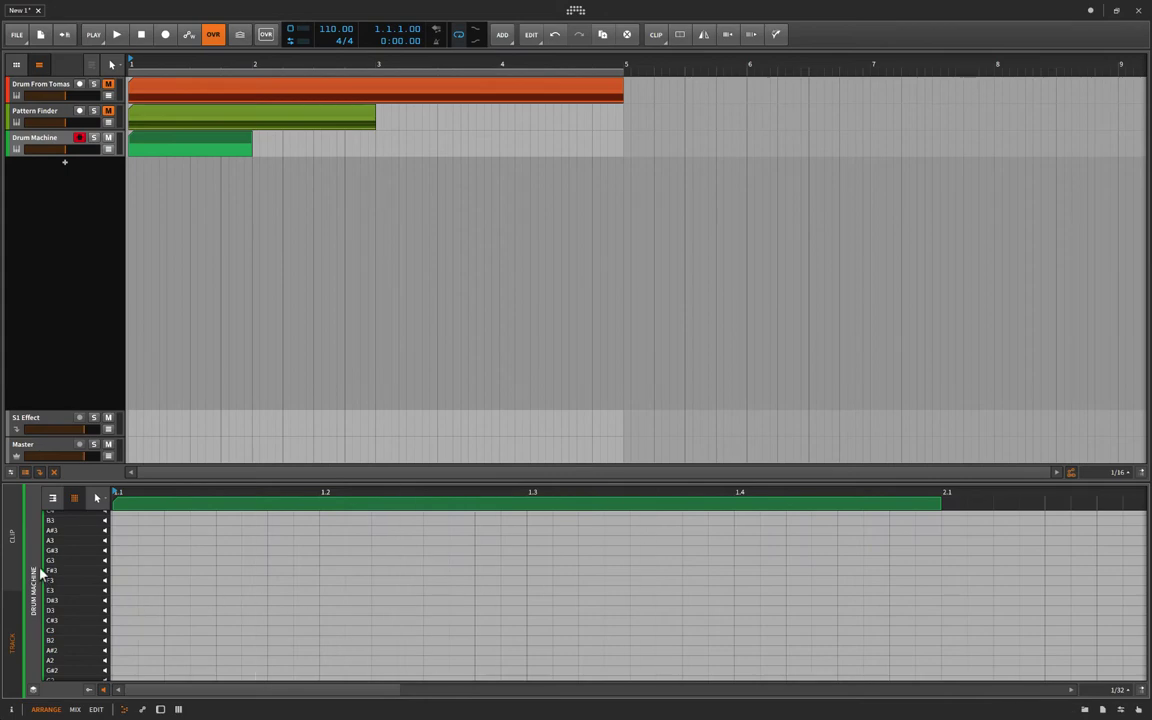
Step: Delete the empty clip and the Drum Machine track
{"action": "left_click", "coordinate": [144, 141]}
{"action": "key", "text": "Delete"}
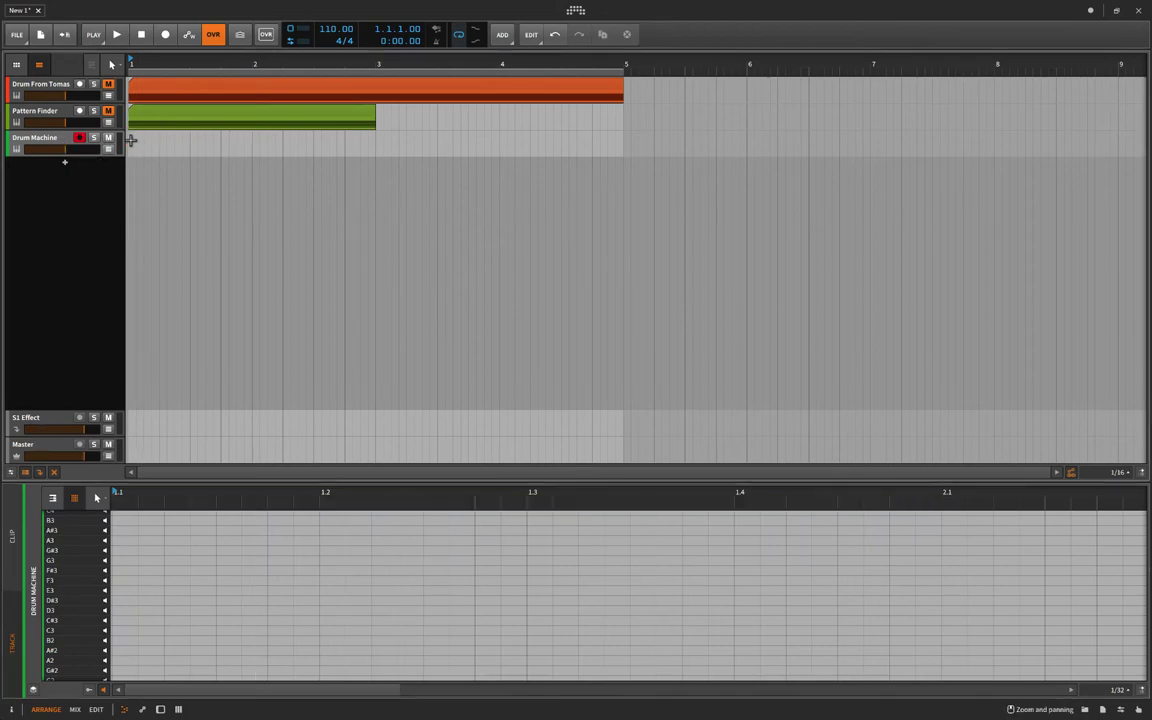
{"action": "double_click", "coordinate": [54, 137]}
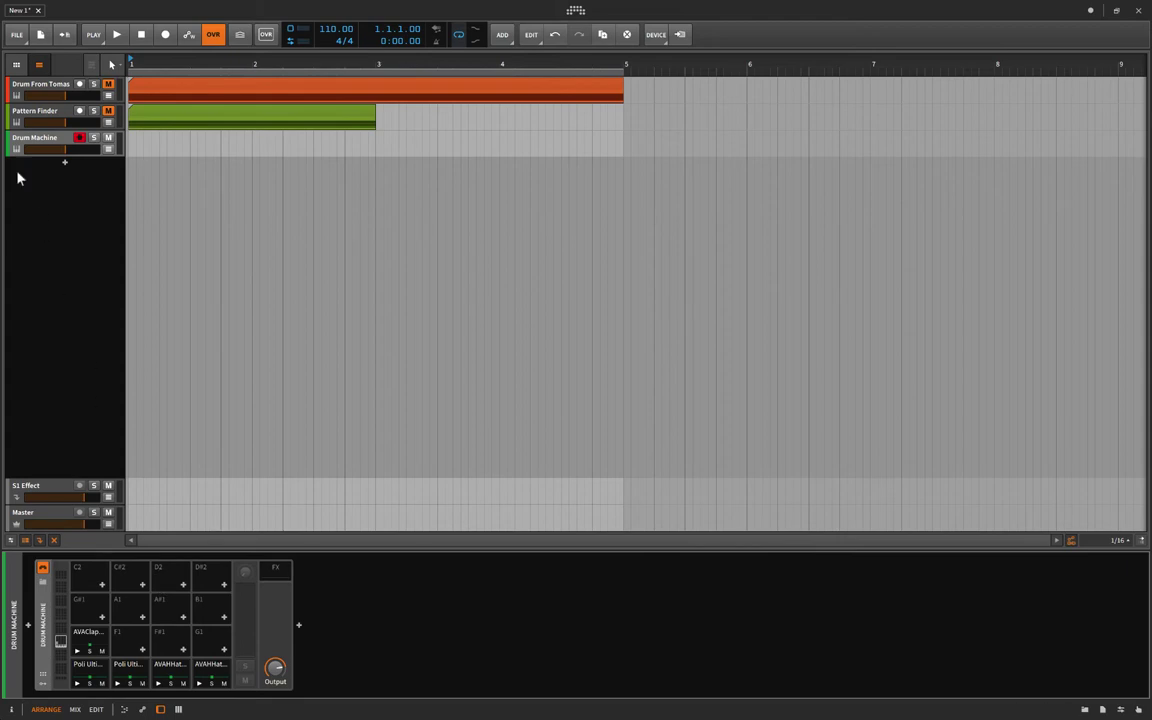
{"action": "left_click", "coordinate": [35, 141]}
{"action": "key", "text": "Delete"}
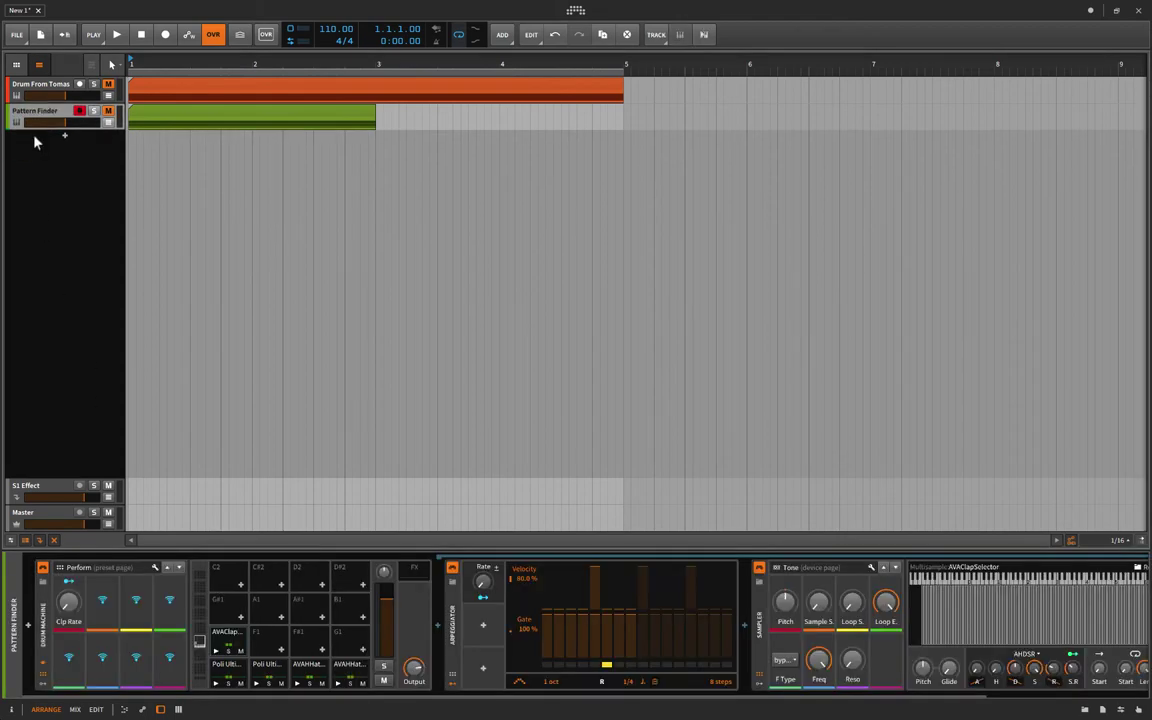
Step: Solo the Pattern Finder track and select its AVAClap pad
{"action": "left_click", "coordinate": [93, 111]}
{"action": "left_click", "coordinate": [231, 640]}
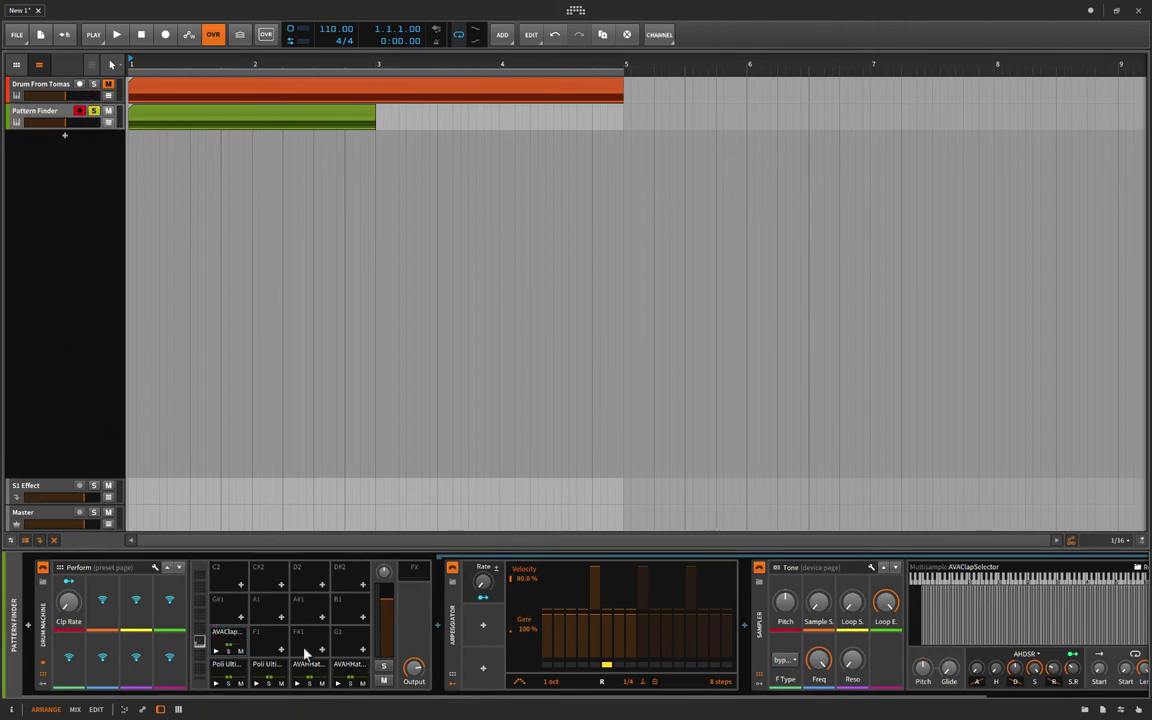
Step: Add another instrument track below Pattern Finder with the Bitwig Drum Machine device
{"action": "left_click", "coordinate": [64, 135]}
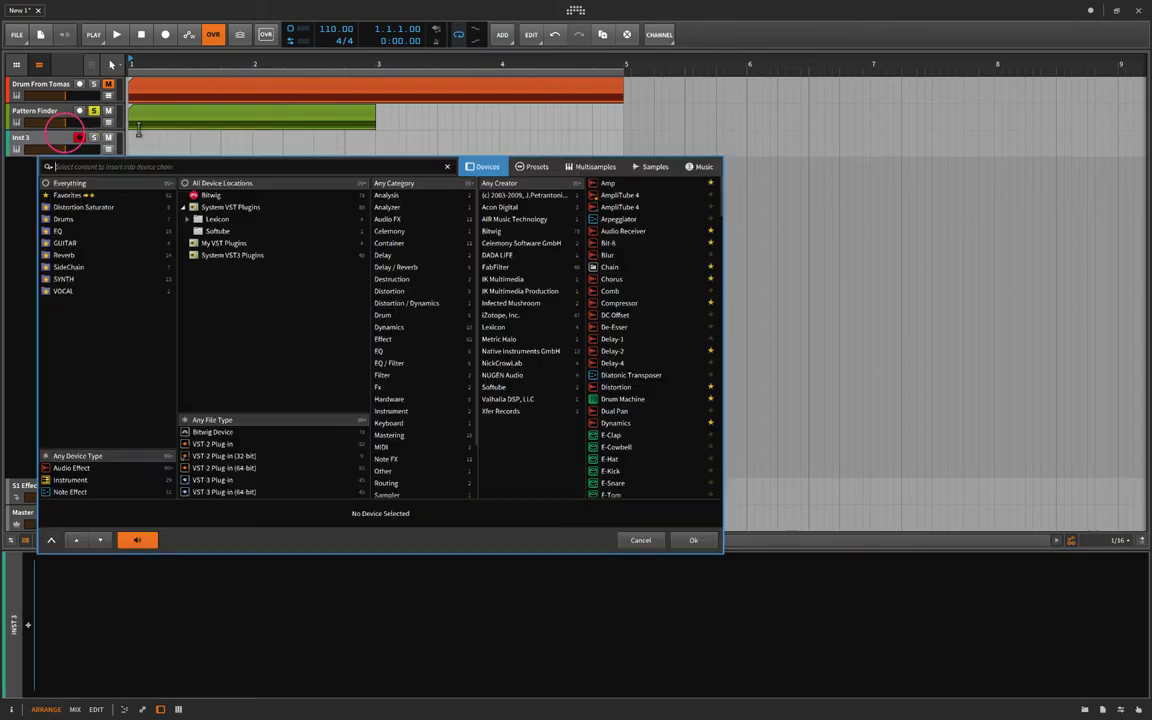
{"action": "left_click", "coordinate": [207, 196]}
{"action": "left_click", "coordinate": [619, 378]}
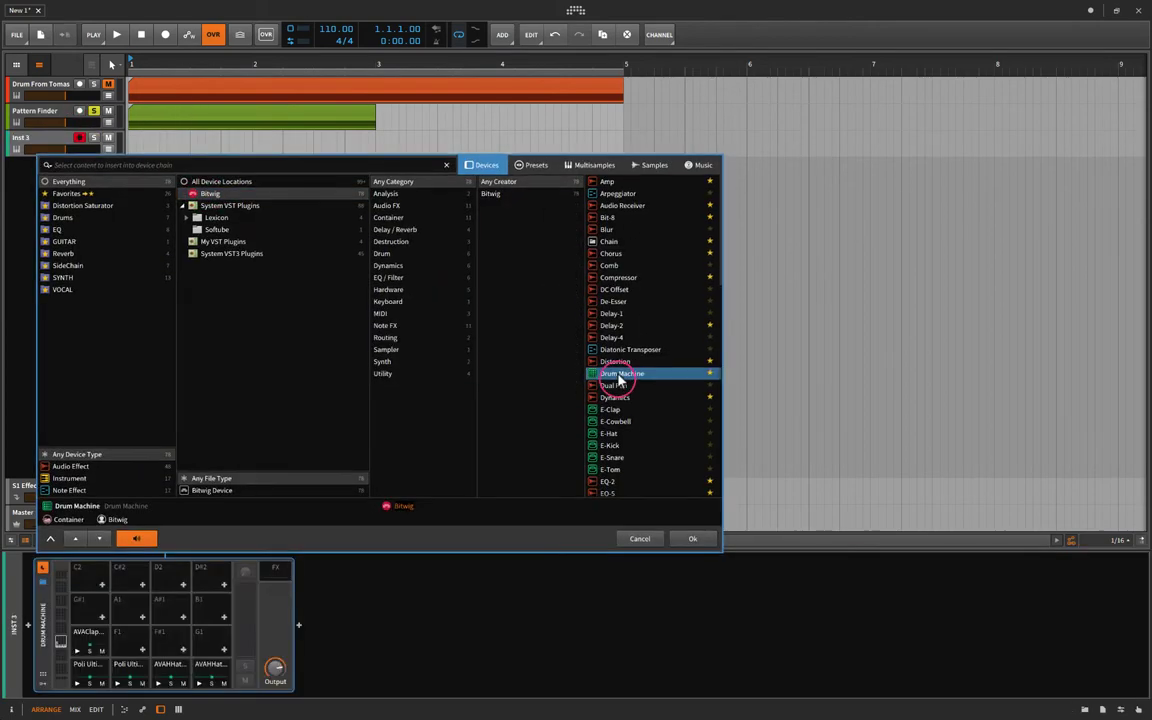
{"action": "left_click", "coordinate": [693, 540]}
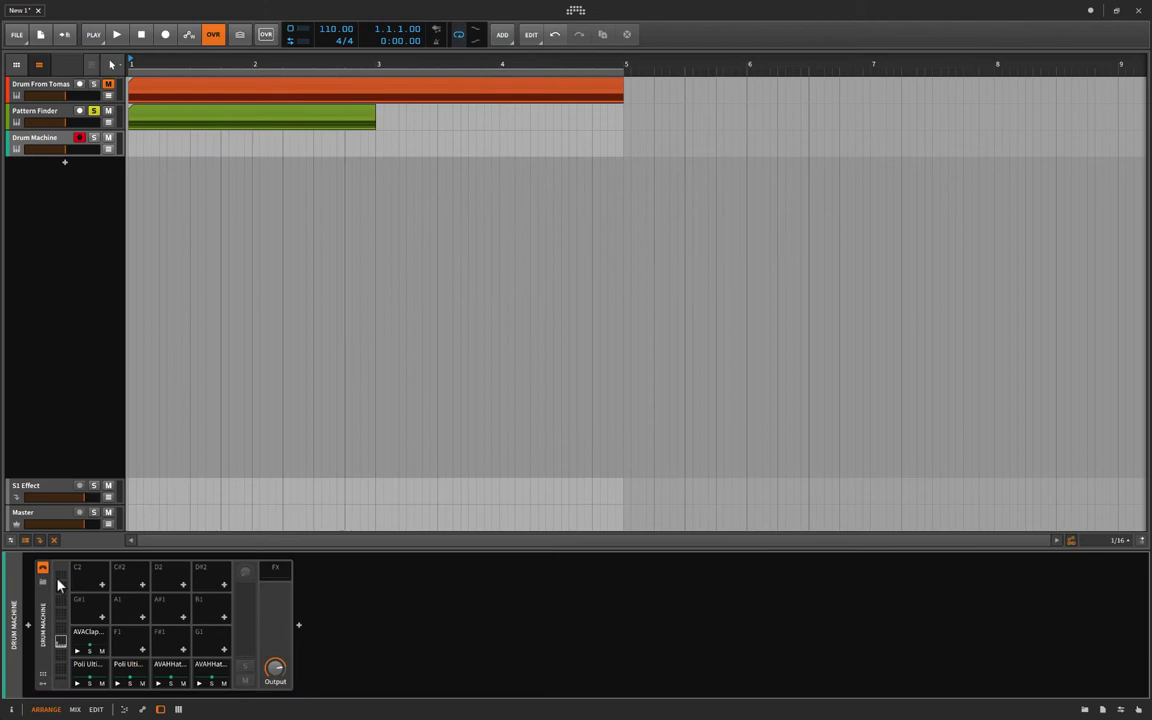
Step: Show the AVAClap pad's Sampler chain, preview an Arpeggiator in front of the Sampler and cancel the insertion
{"action": "left_click", "coordinate": [86, 635]}
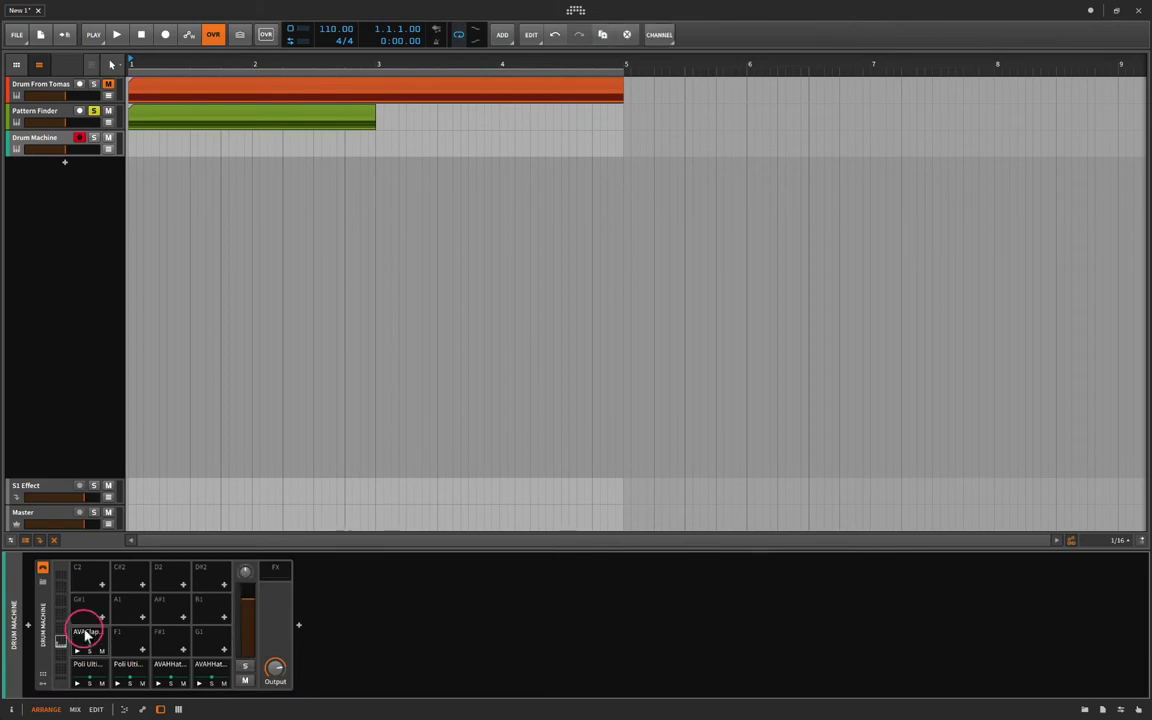
{"action": "left_click", "coordinate": [89, 638]}
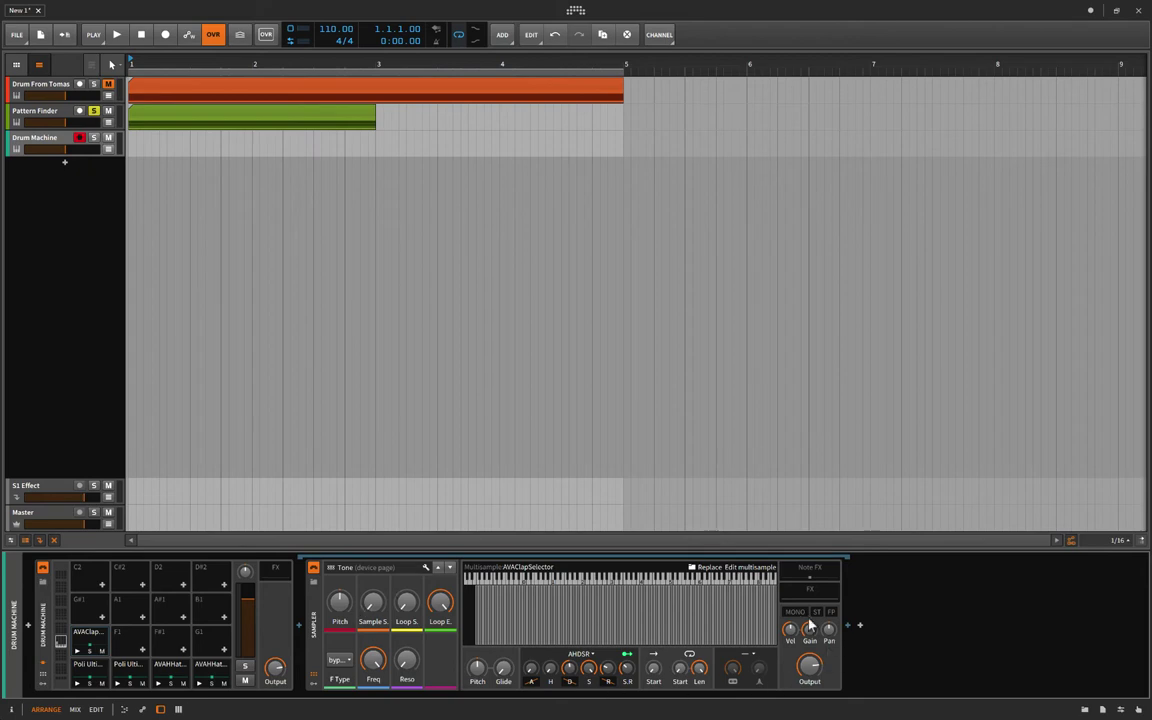
{"action": "left_click", "coordinate": [297, 630]}
{"action": "left_click", "coordinate": [913, 184]}
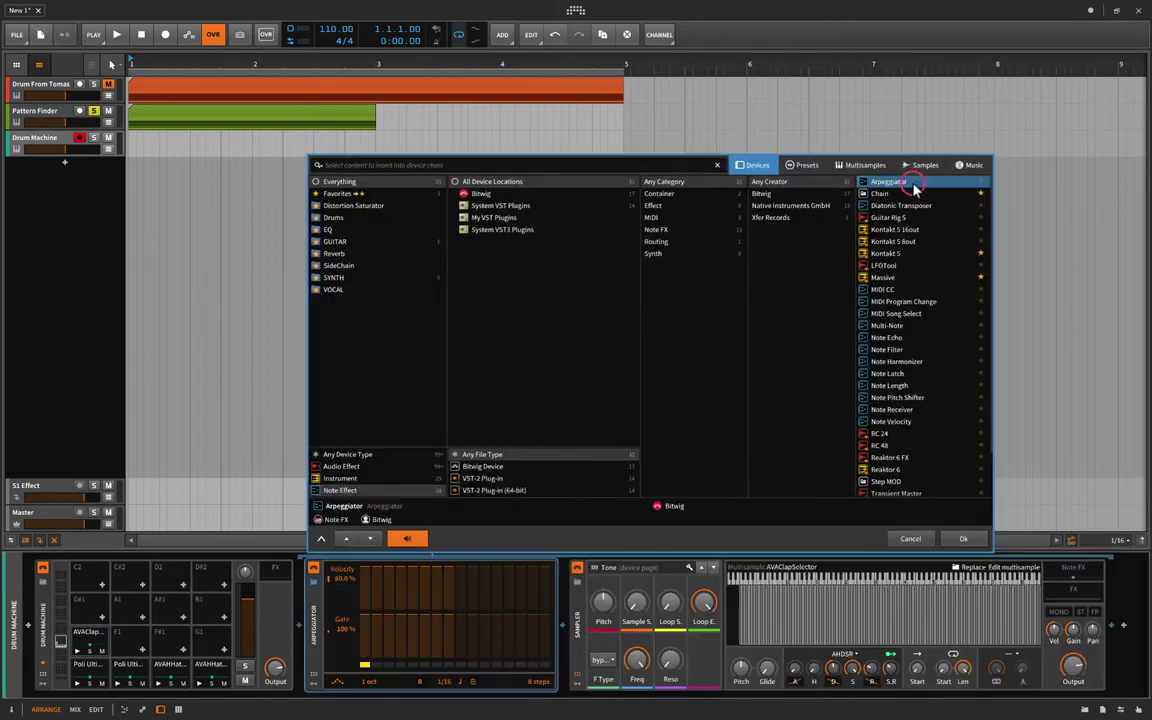
{"action": "left_click", "coordinate": [915, 537]}
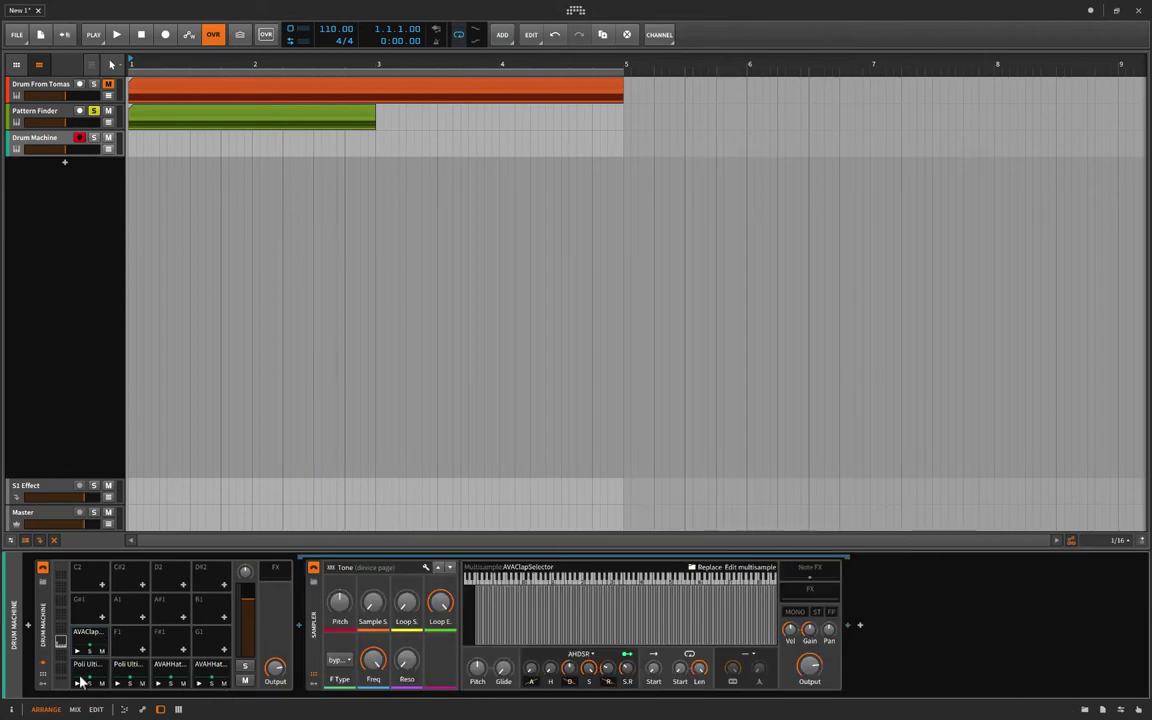
Step: Delete the Drum Machine track and look over the AVAClap pad's Arpeggiator and Sampler on Pattern Finder
{"action": "left_click", "coordinate": [38, 142]}
{"action": "key", "text": "Delete"}
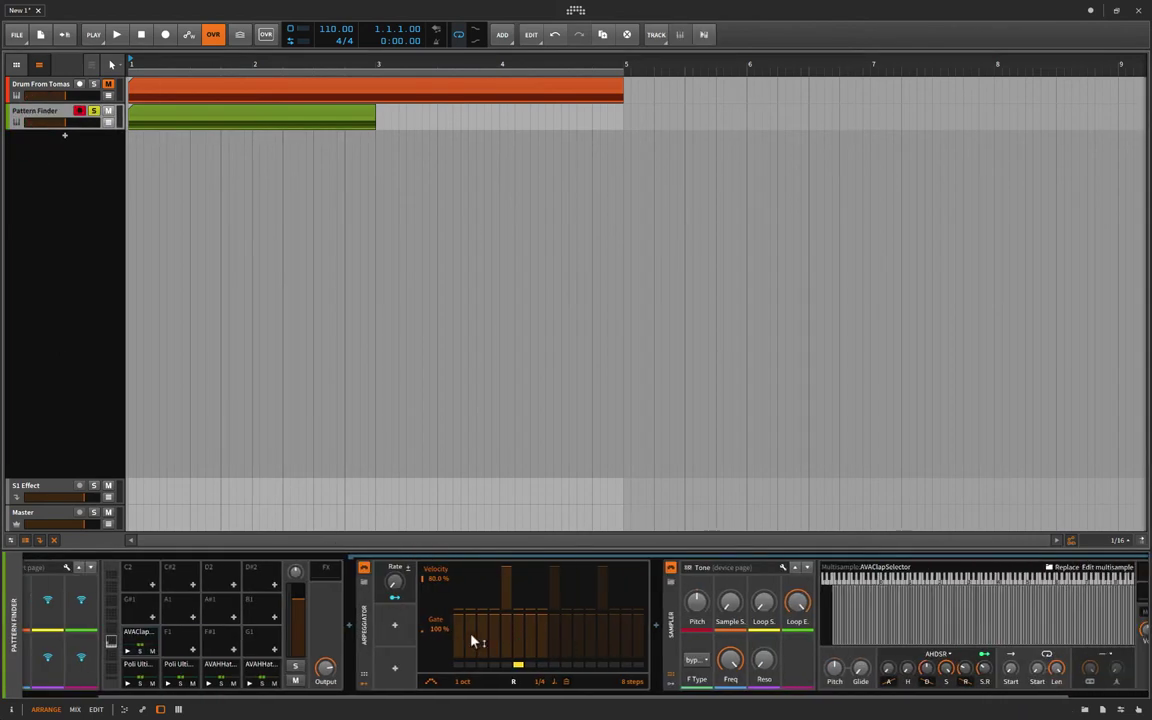
{"action": "scroll", "coordinate": [594, 645], "scroll_direction": "down", "scroll_amount": 3}
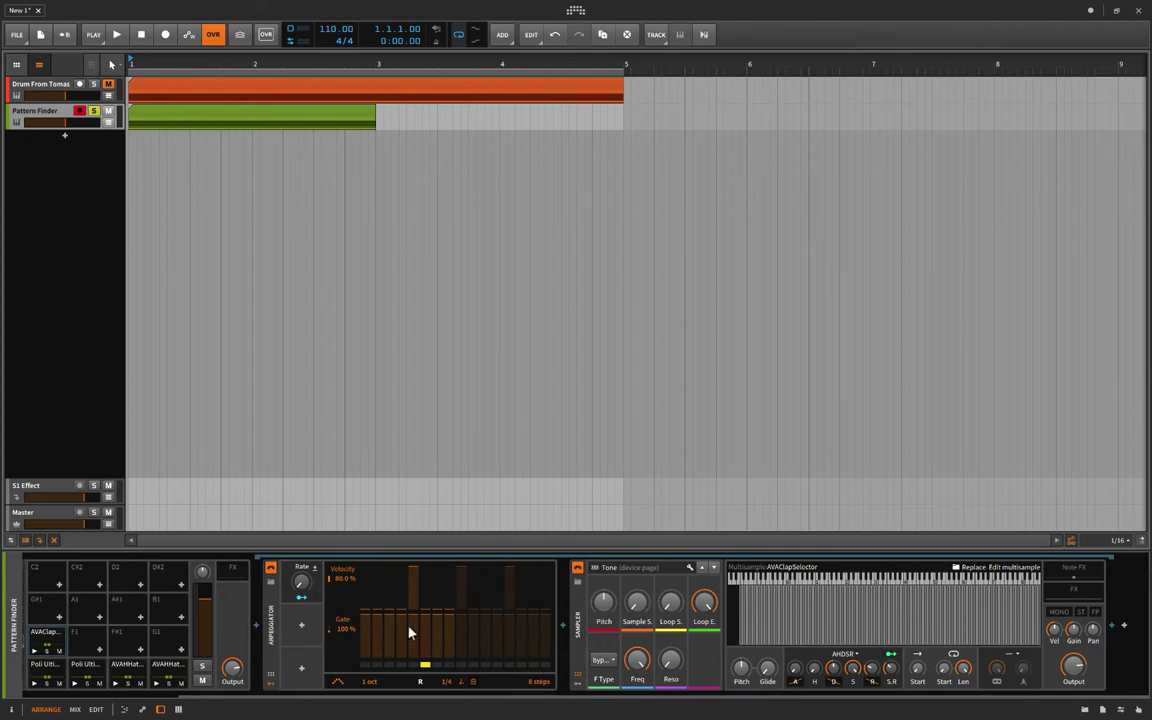
{"action": "scroll", "coordinate": [409, 632], "scroll_direction": "up", "scroll_amount": 4}
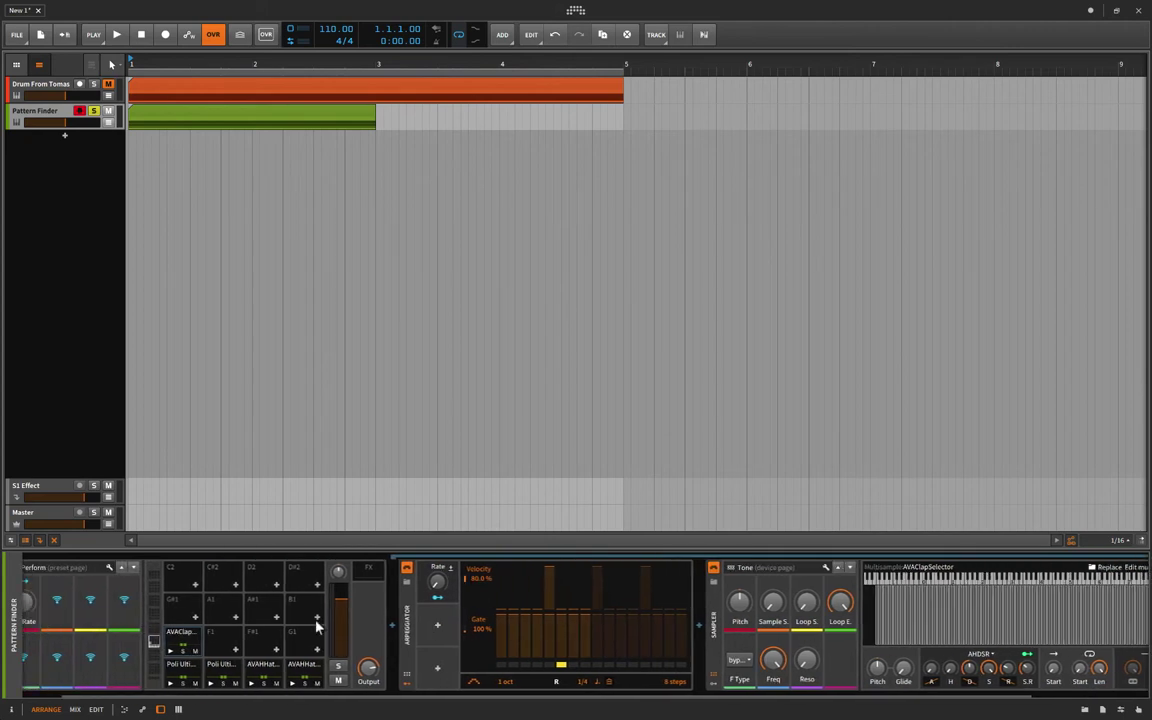
Step: Audition the AVAClap pad before and after setting its Arpeggiator rate to 1/64
{"action": "left_click", "coordinate": [170, 650]}
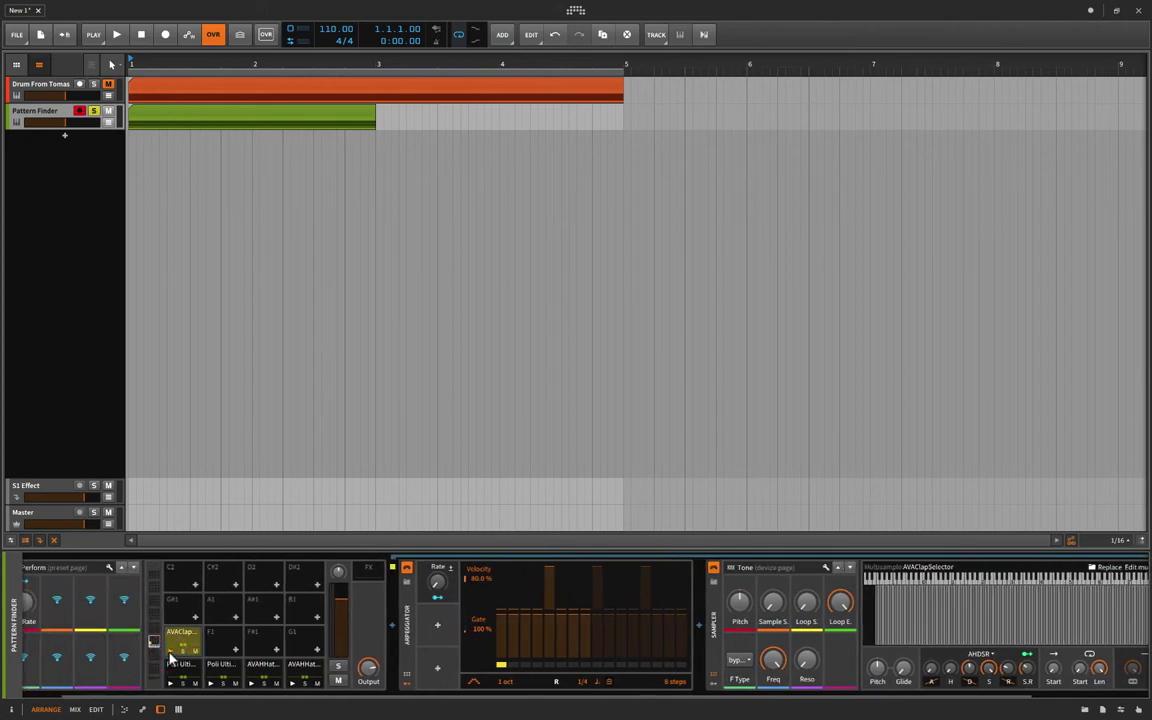
{"action": "left_click_drag", "start_coordinate": [579, 682], "coordinate": [580, 687]}
{"action": "left_click", "coordinate": [170, 650]}
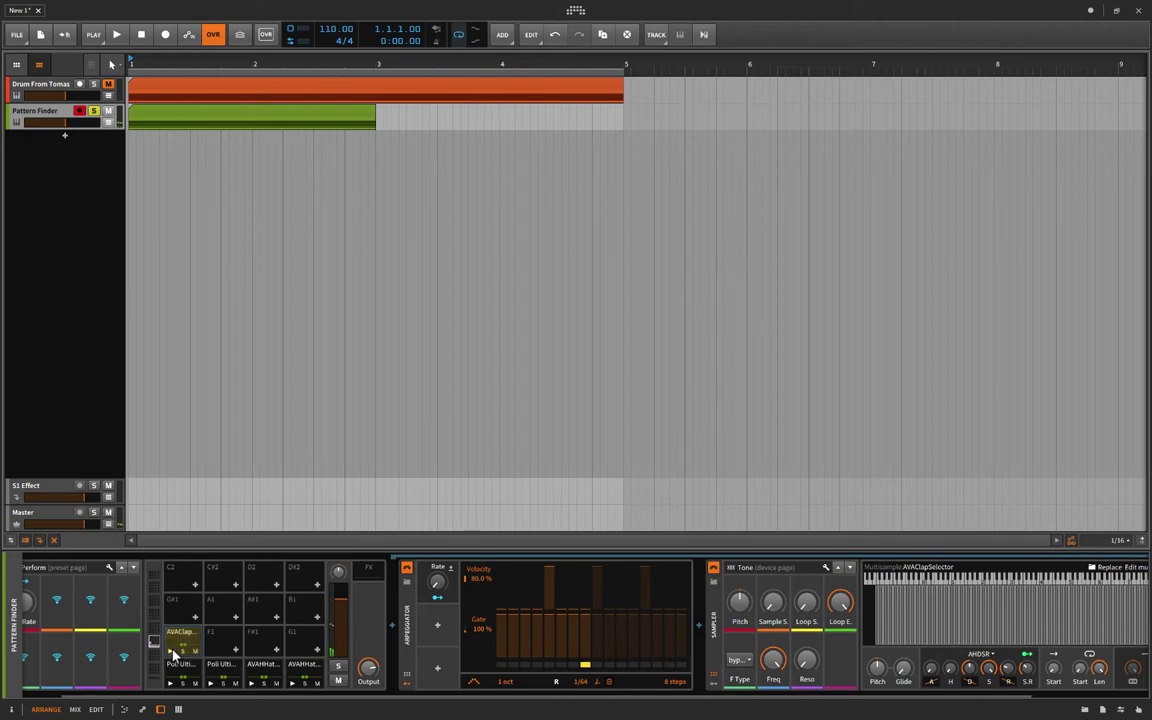
{"action": "scroll", "coordinate": [499, 652], "scroll_direction": "down", "scroll_amount": 3}
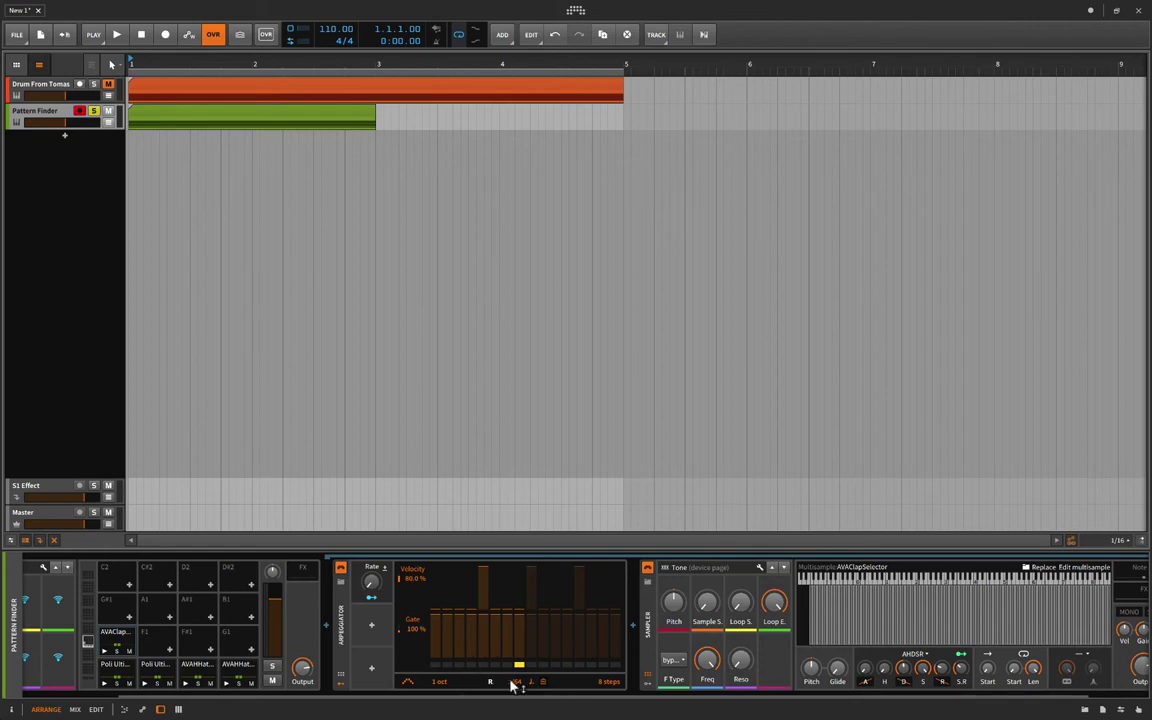
Step: Look through the device chains of the kick, snare, closed hi-hat and AVAClap pads in the Drum Machine
{"action": "left_click", "coordinate": [117, 668]}
{"action": "left_click", "coordinate": [280, 677]}
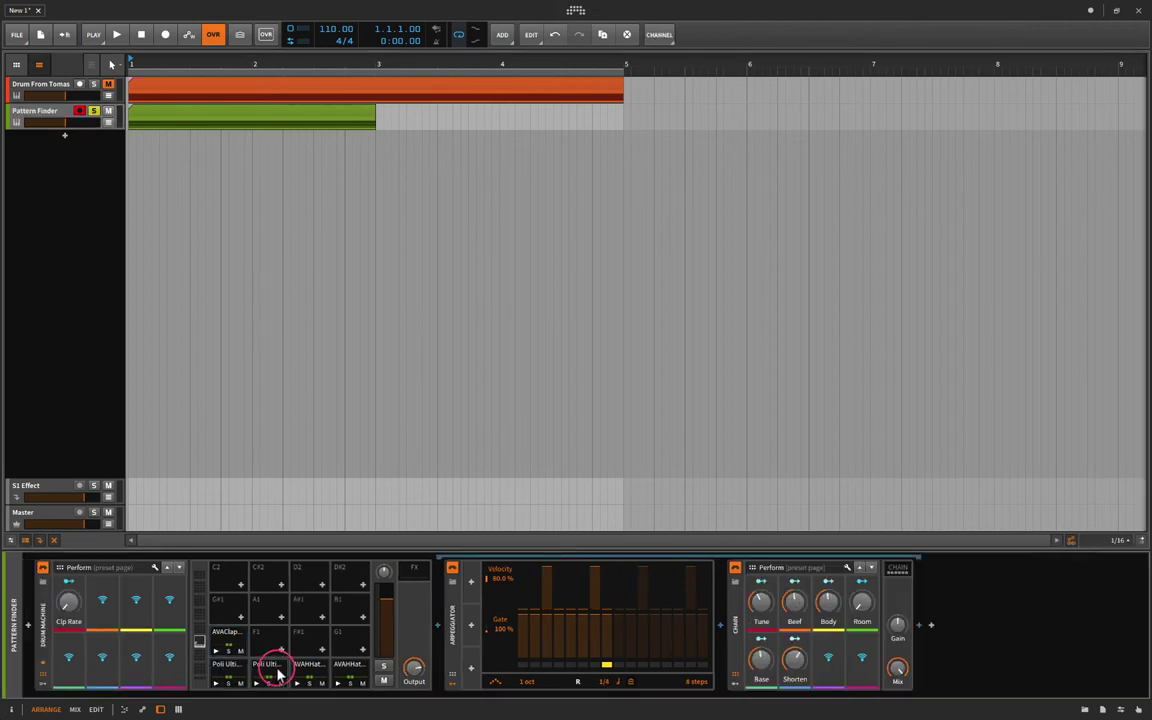
{"action": "left_click", "coordinate": [311, 672]}
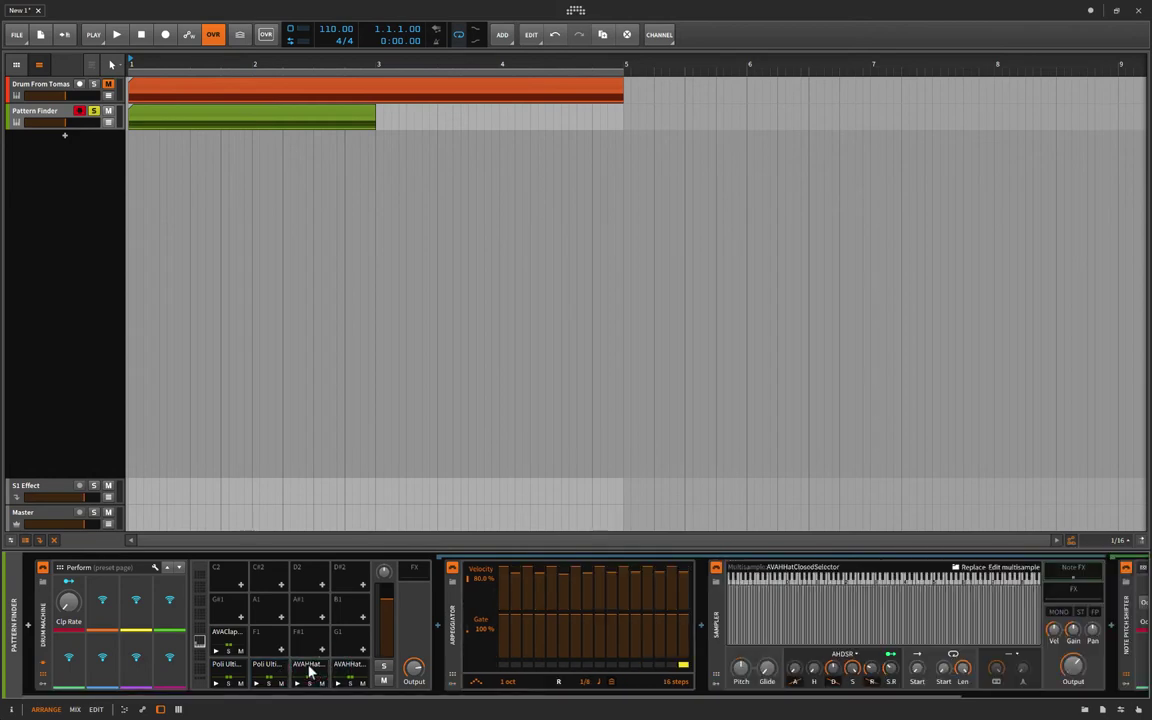
{"action": "left_click", "coordinate": [268, 668]}
{"action": "left_click", "coordinate": [228, 670]}
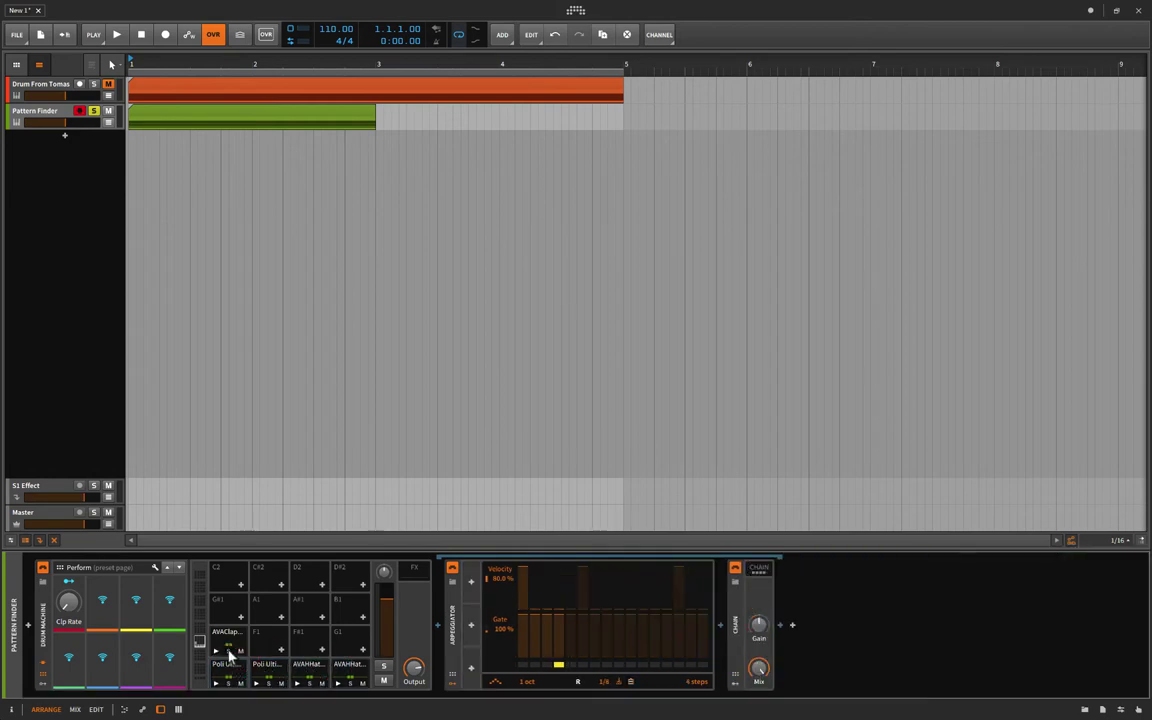
{"action": "left_click", "coordinate": [226, 634]}
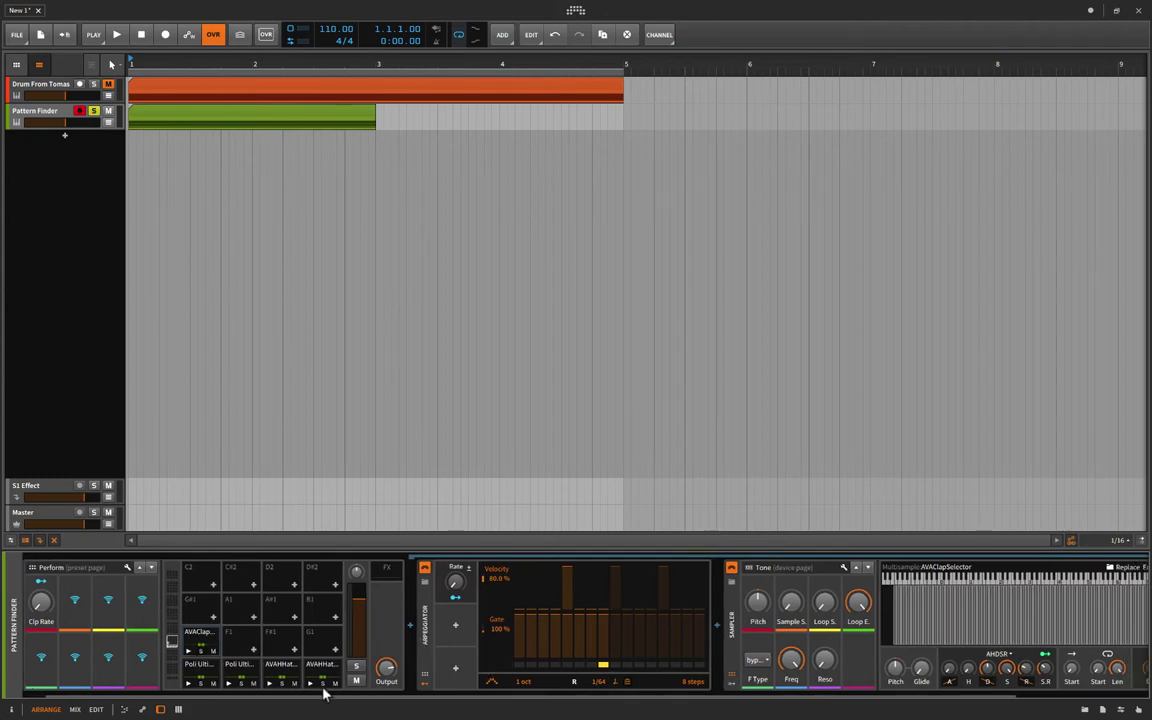
{"action": "left_click", "coordinate": [201, 628]}
Step: Examine the Arpeggiator rates, velocities and step counts on the kick, snare, closed hi-hat and open hi-hat pads
{"action": "left_click", "coordinate": [194, 664]}
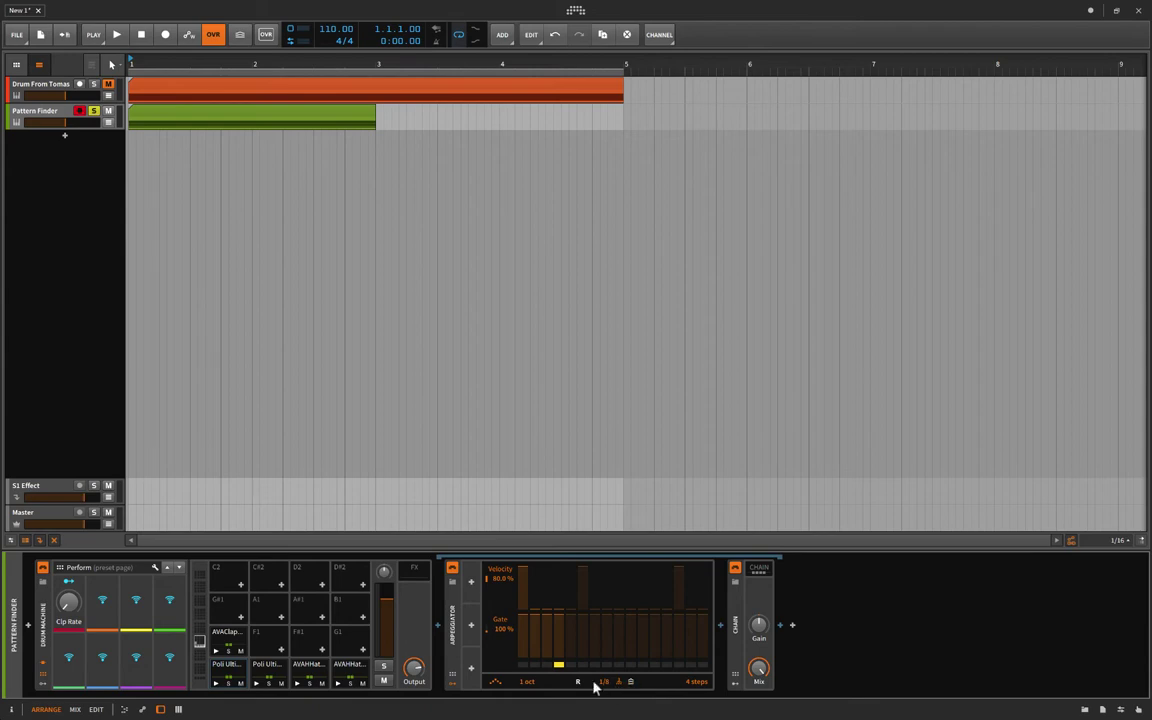
{"action": "left_click", "coordinate": [271, 668]}
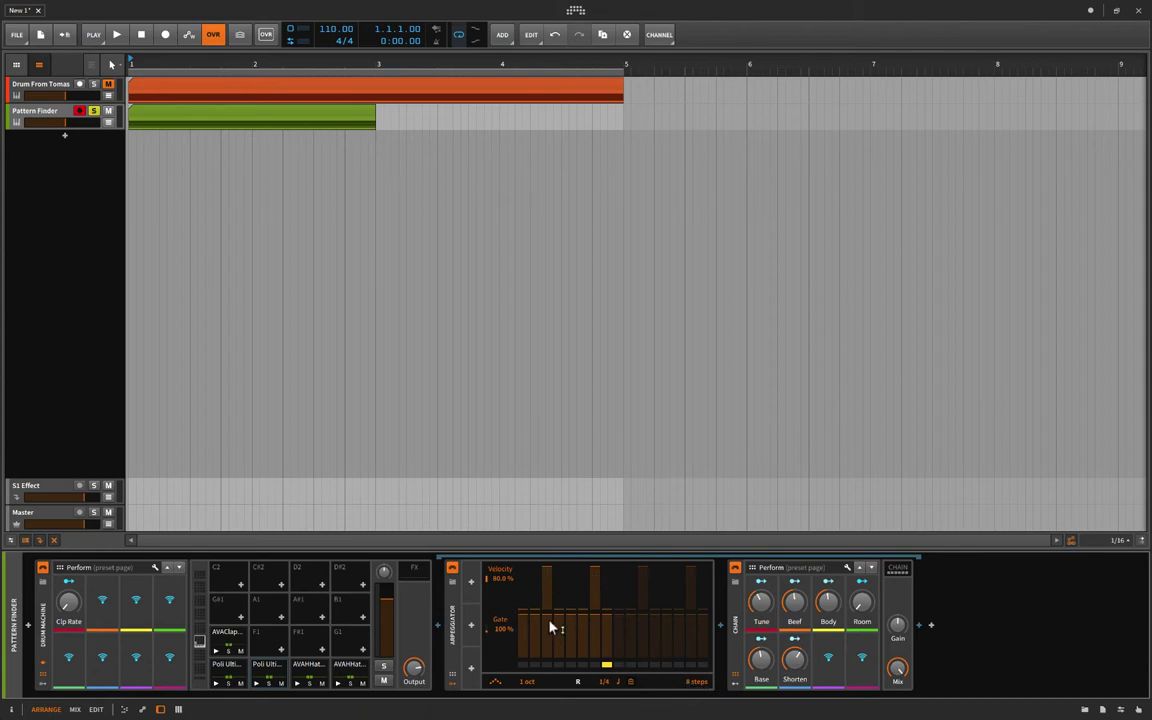
{"action": "left_click", "coordinate": [313, 666]}
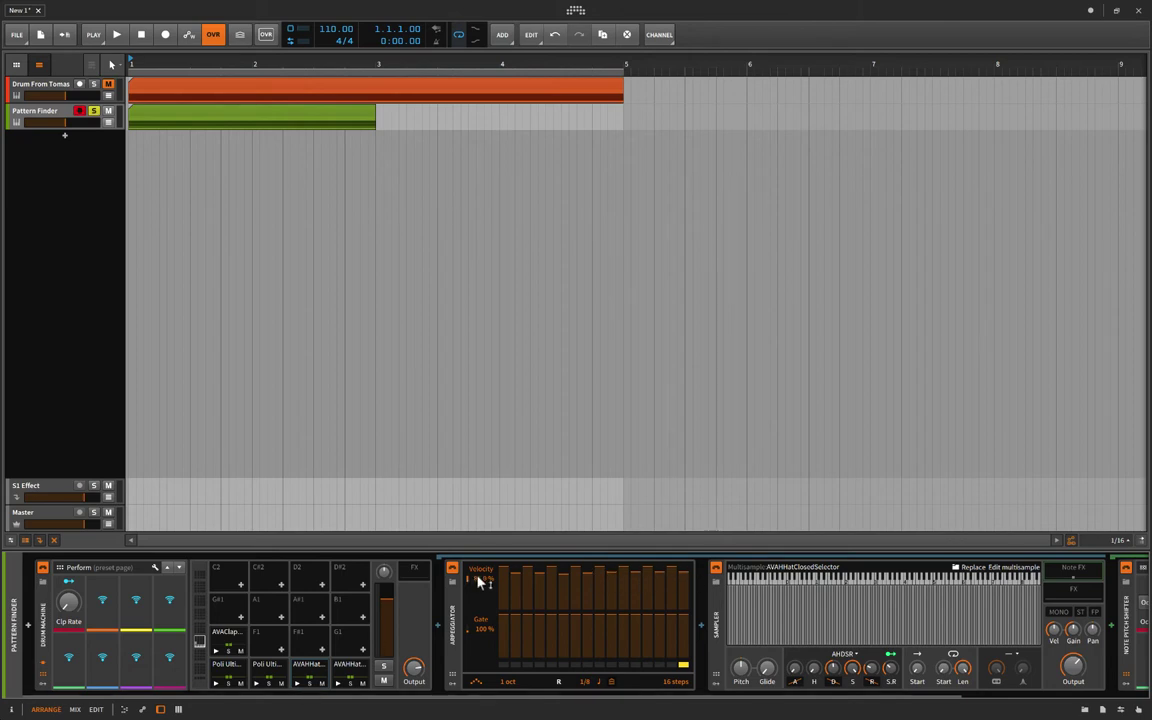
{"action": "left_click", "coordinate": [451, 683]}
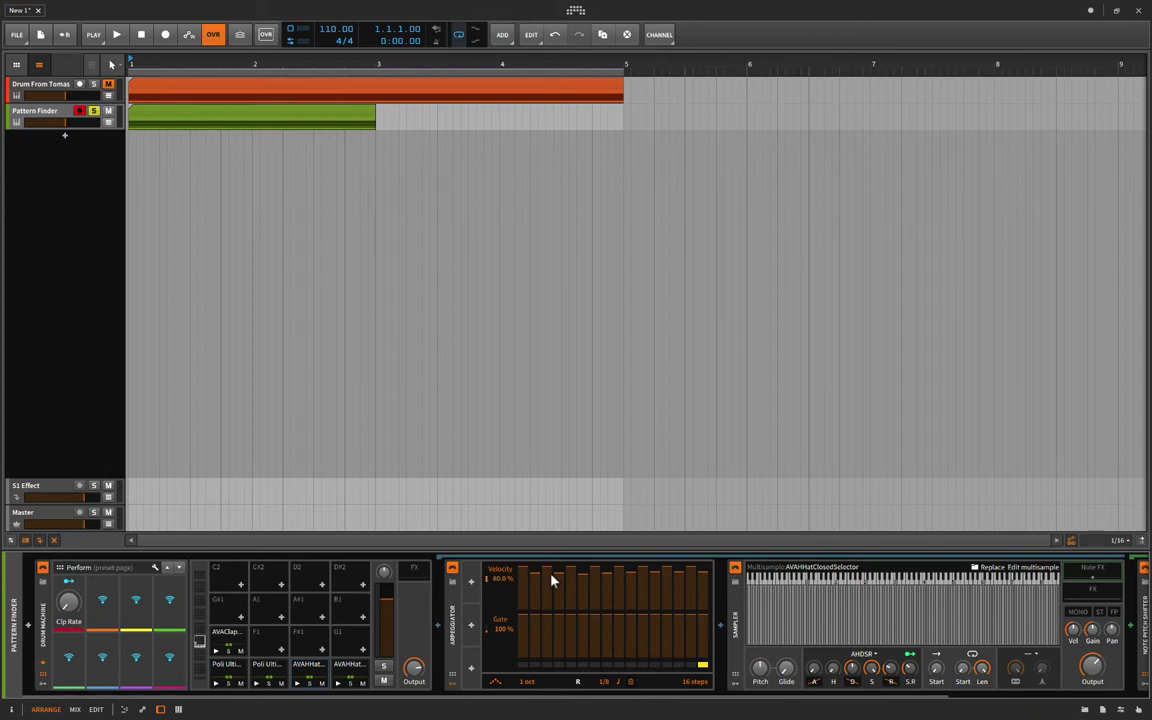
{"action": "left_click", "coordinate": [451, 683]}
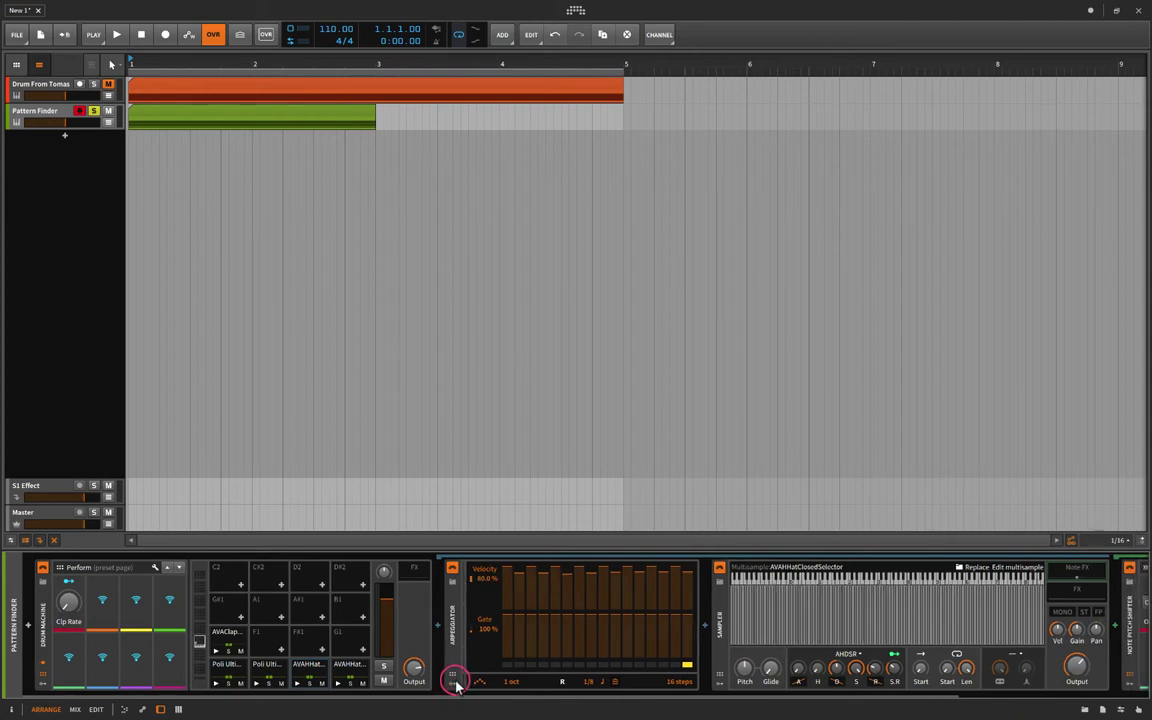
{"action": "left_click", "coordinate": [340, 670]}
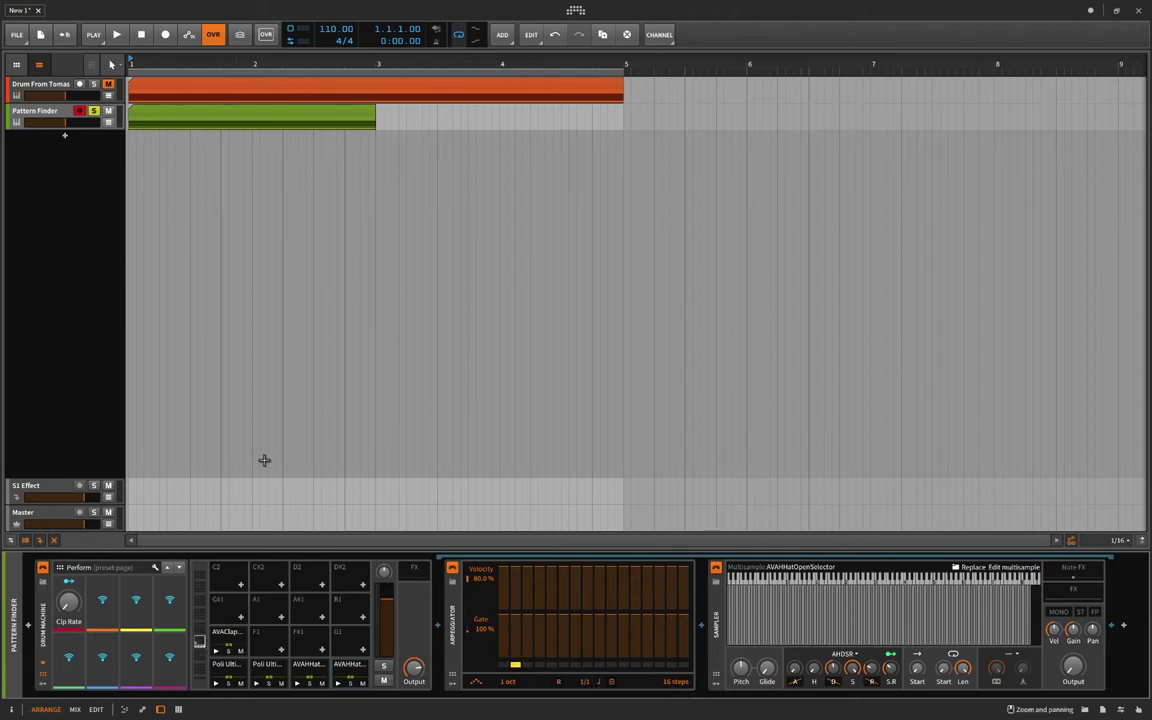
Step: Extend the Pattern Finder clip to bar 5 and lengthen all its sustained notes to 5.1
{"action": "double_click", "coordinate": [172, 118]}
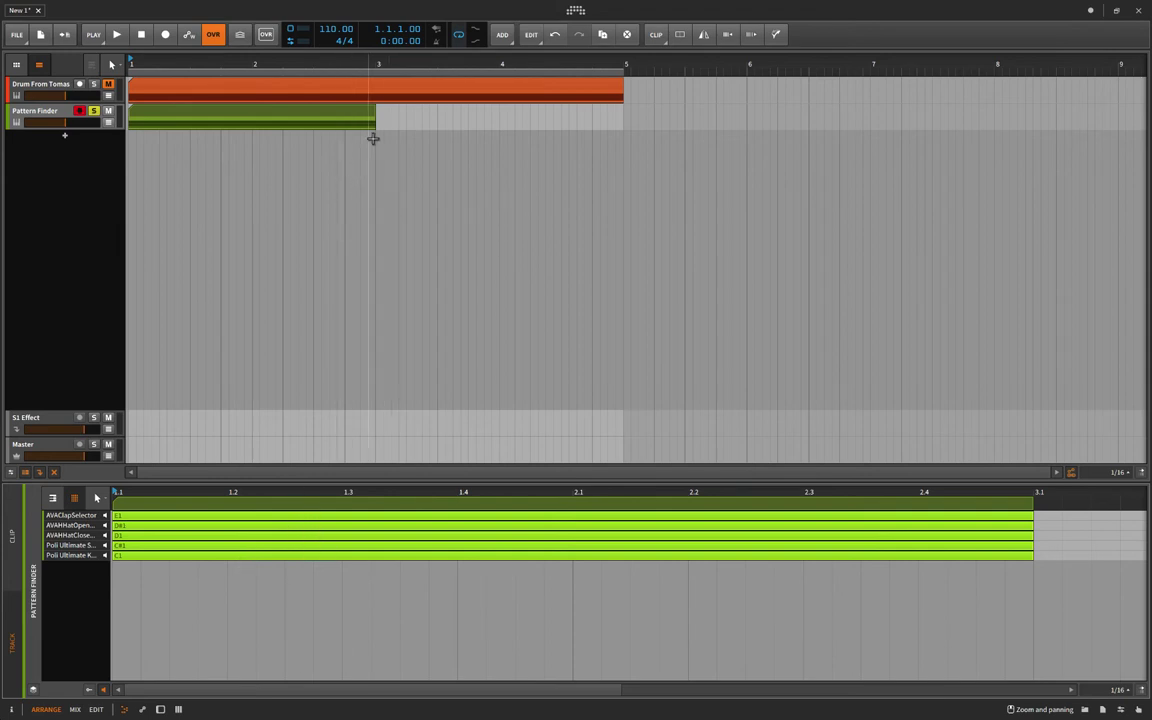
{"action": "left_click_drag", "start_coordinate": [375, 110], "coordinate": [621, 113]}
{"action": "left_click", "coordinate": [654, 533]}
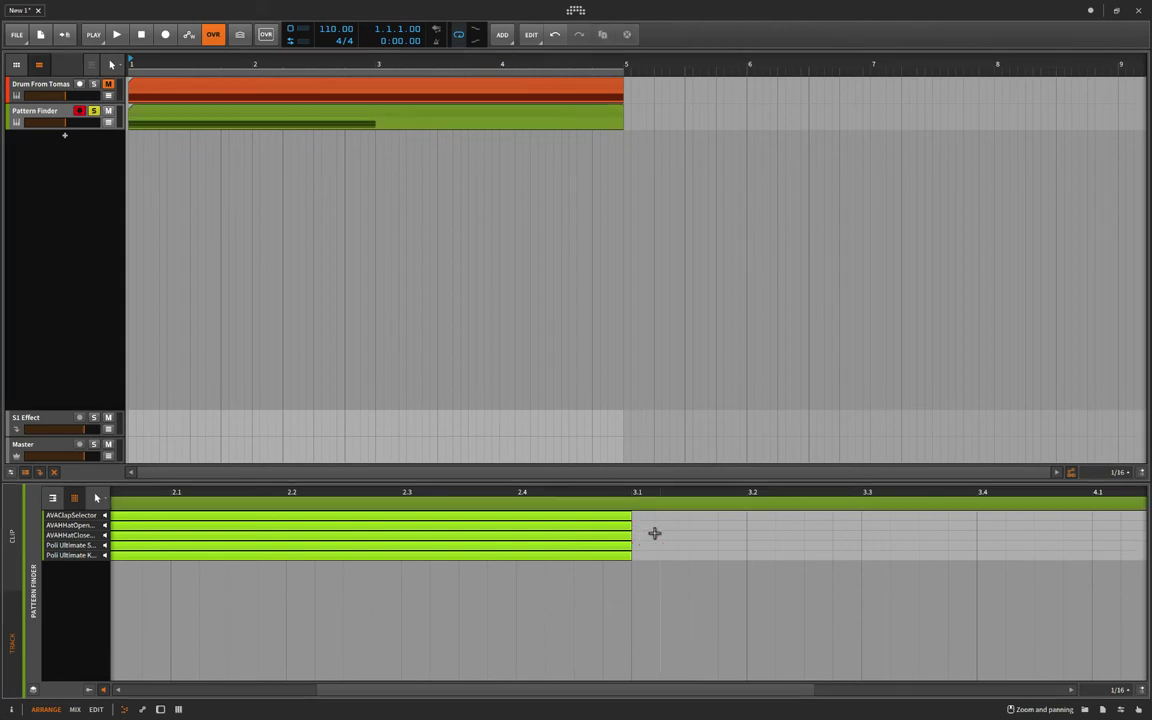
{"action": "key", "text": "ctrl+a"}
{"action": "left_click_drag", "start_coordinate": [627, 537], "coordinate": [747, 537]}
{"action": "left_click_drag", "start_coordinate": [870, 537], "coordinate": [831, 540]}
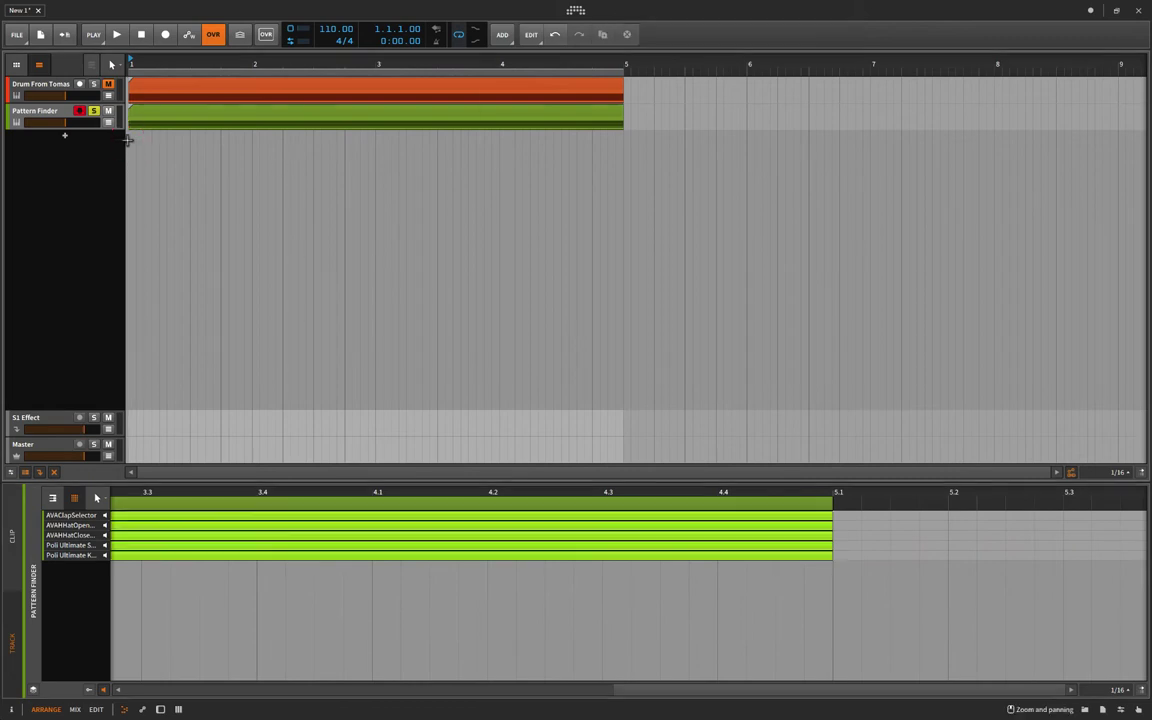
Step: Show the Pattern Finder device chain, hide the Drum Machine's remote controls and start playback
{"action": "key", "text": "d"}
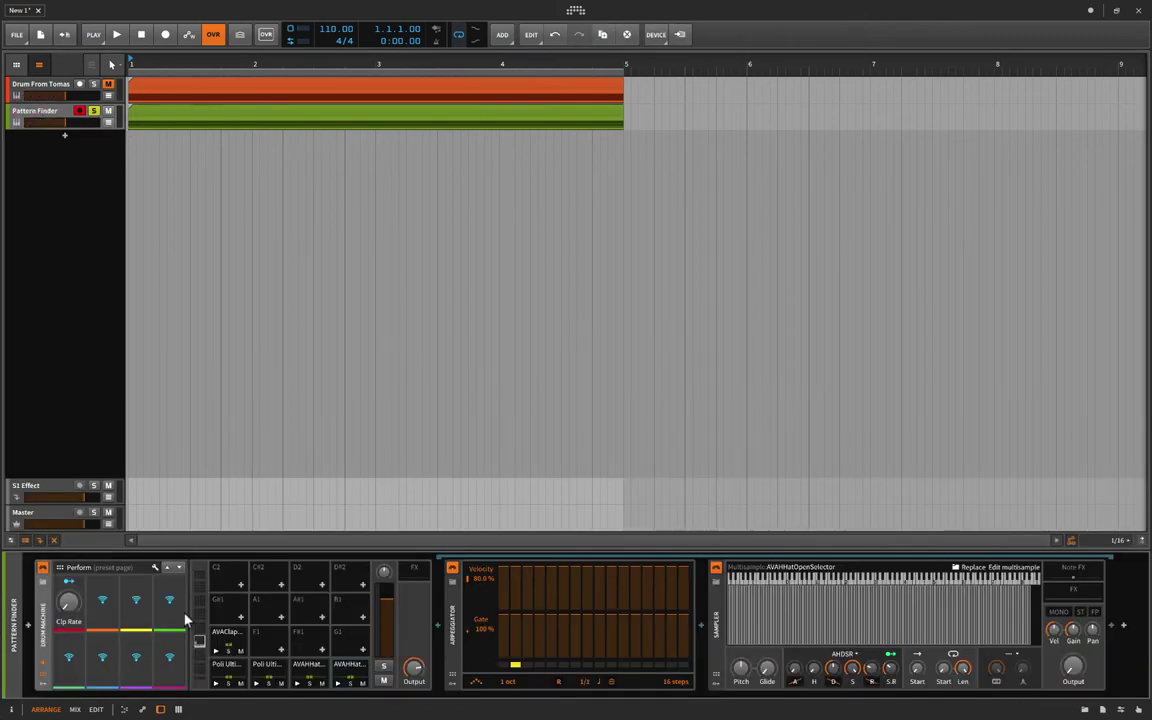
{"action": "left_click", "coordinate": [42, 606]}
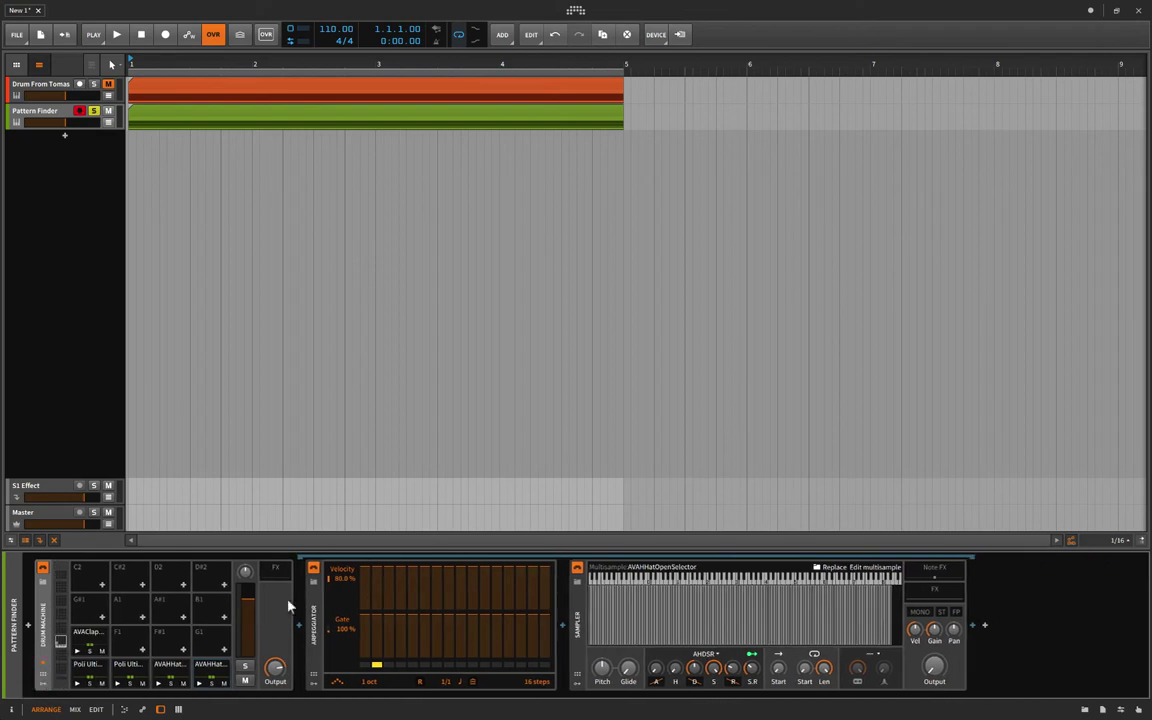
{"action": "key", "text": "space"}
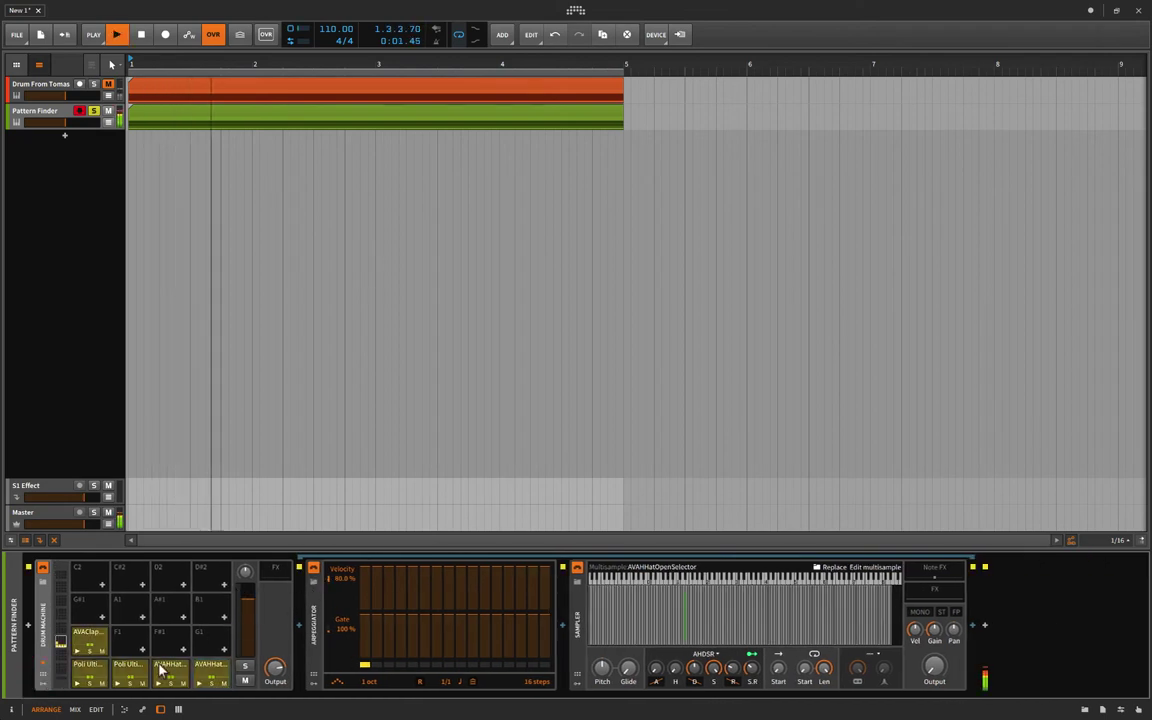
Step: Set the AVAClap pad's Arpeggiator rate to 1/8 during playback
{"action": "left_click", "coordinate": [80, 677]}
{"action": "left_click", "coordinate": [87, 632]}
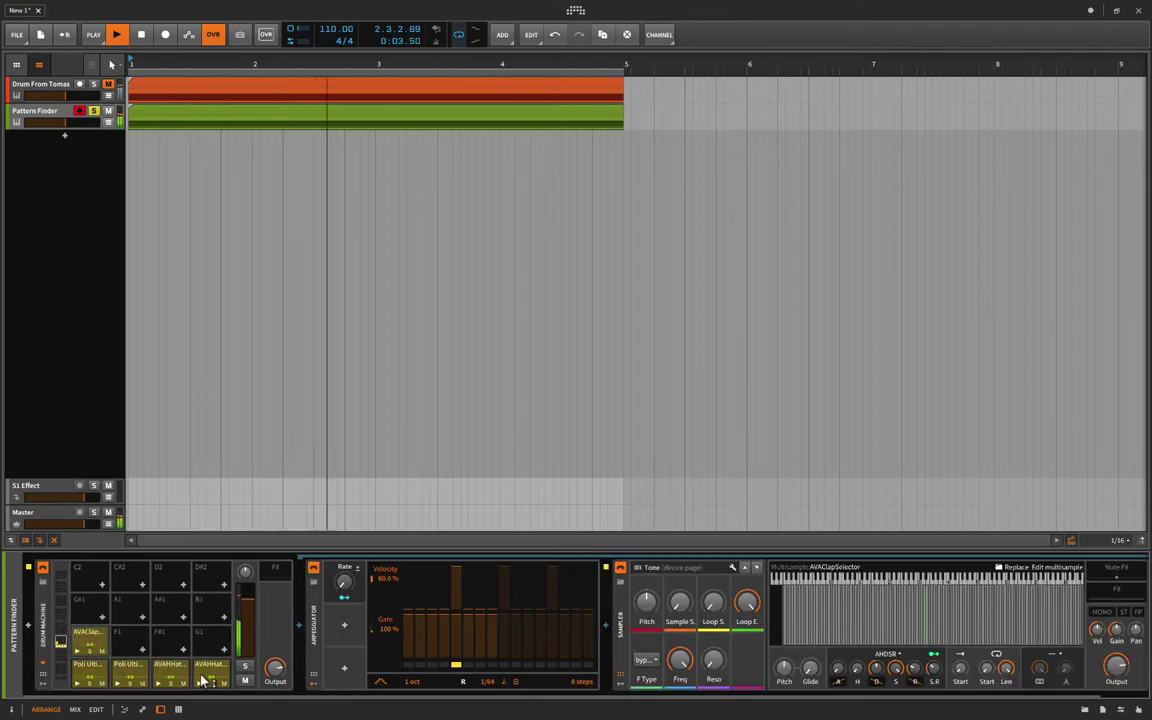
{"action": "left_click_drag", "start_coordinate": [488, 683], "coordinate": [488, 650]}
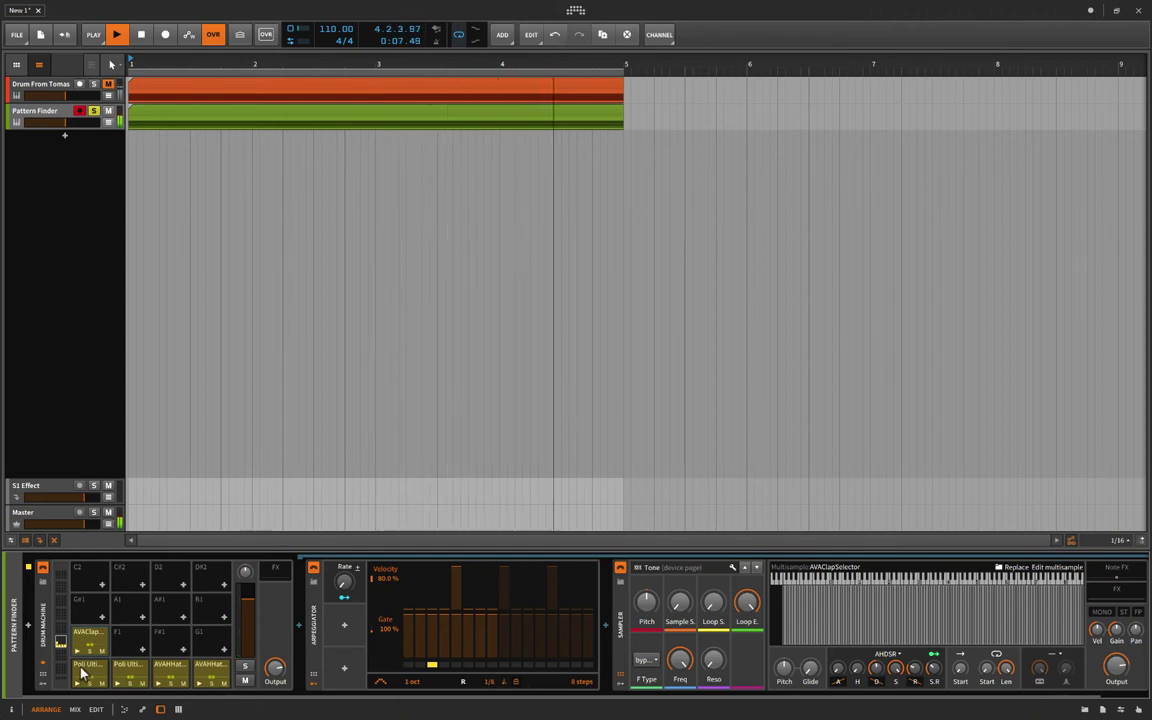
Step: Change the note timing type of the closed hi-hat pad's Arpeggiator at a rate of 1/8
{"action": "left_click", "coordinate": [167, 672]}
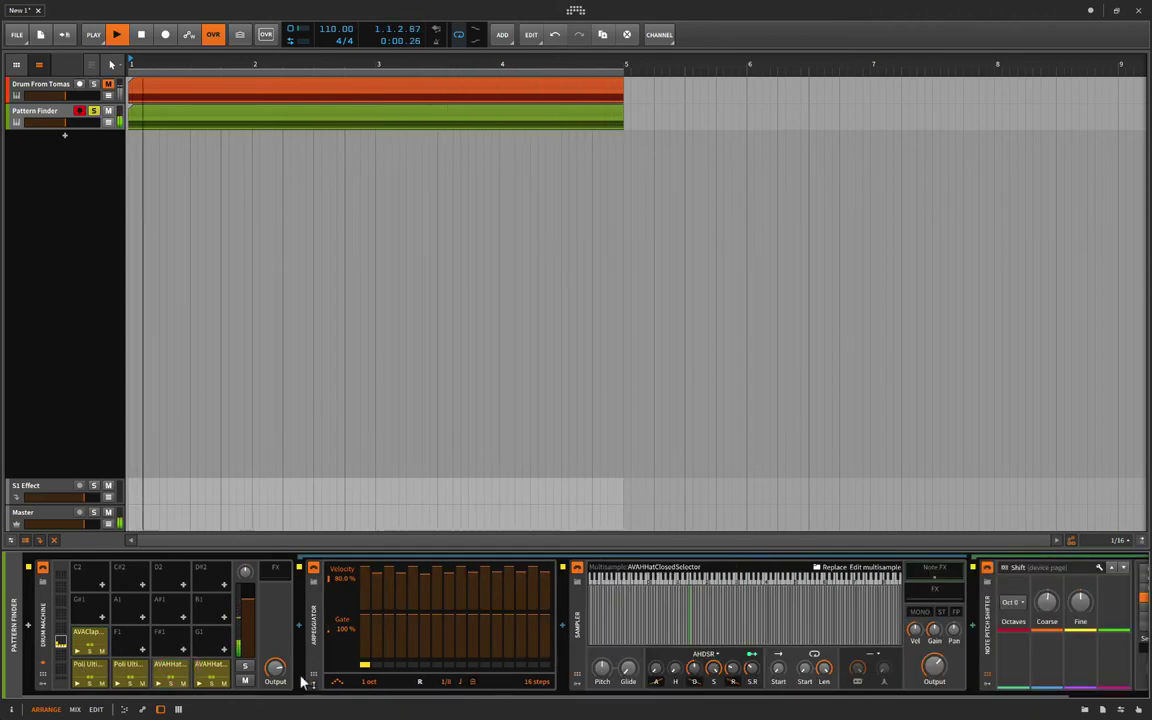
{"action": "left_click_drag", "start_coordinate": [446, 684], "coordinate": [444, 678]}
{"action": "left_click", "coordinate": [461, 682]}
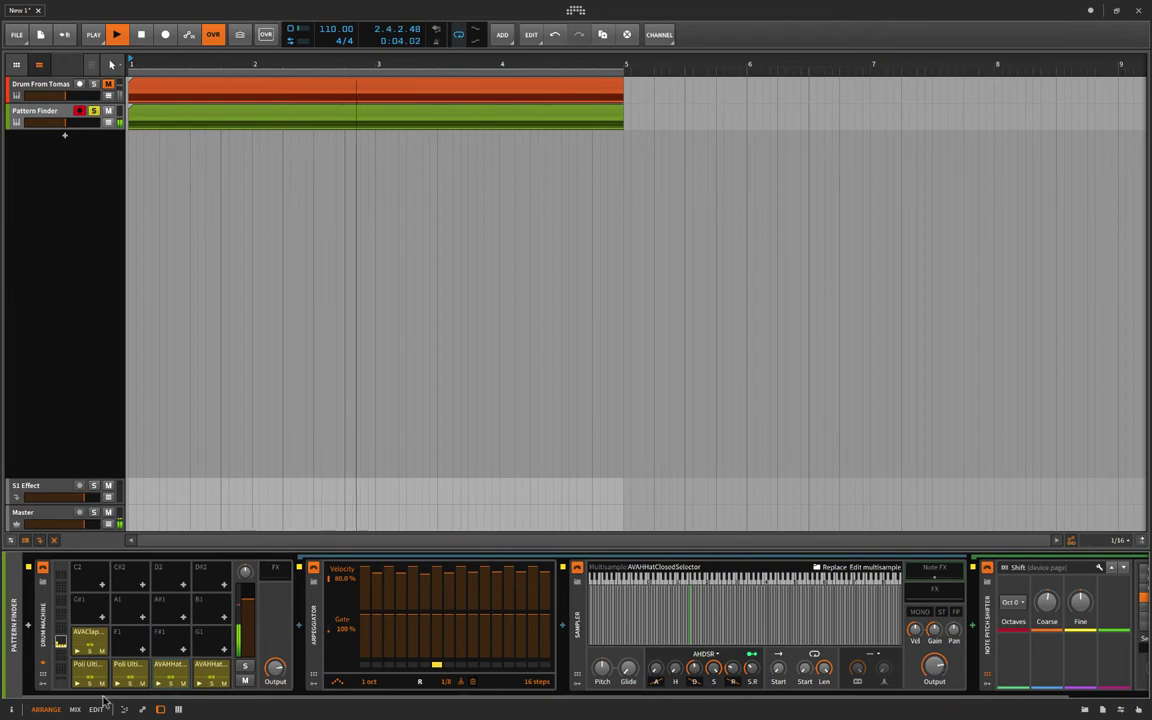
Step: Change the snare pad's Arpeggiator note timing type and set its rate to 1/4, trying 1/8 and 1/16 on the way
{"action": "left_click", "coordinate": [129, 668]}
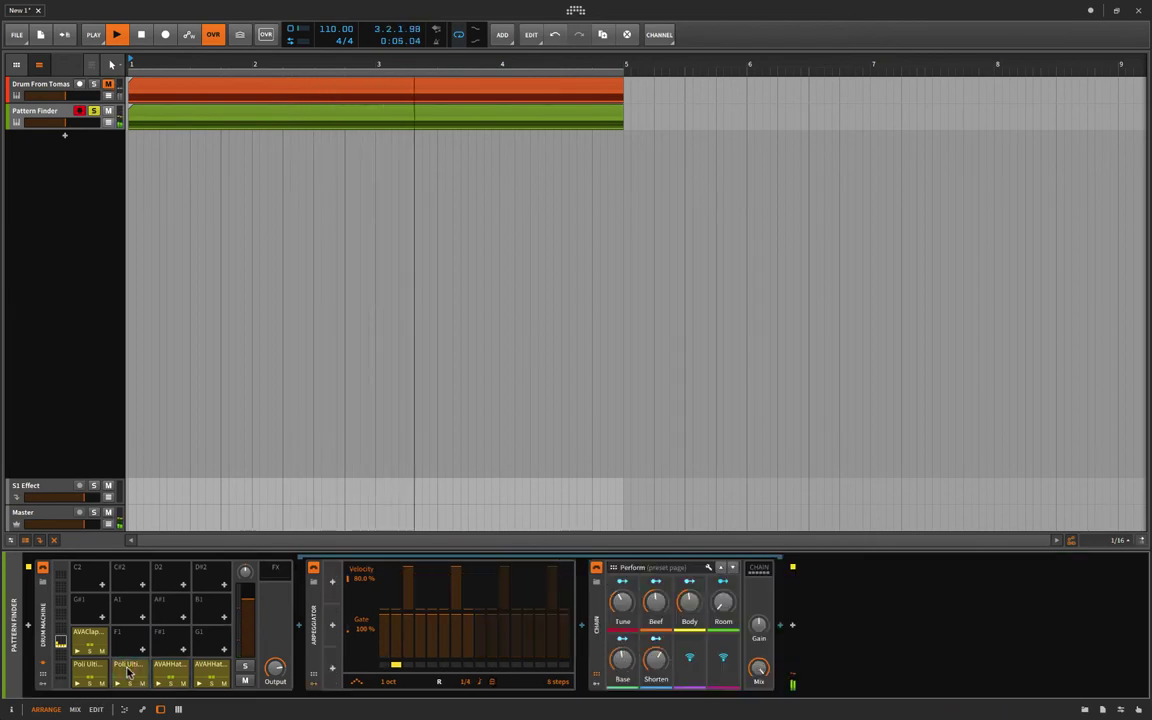
{"action": "left_click", "coordinate": [464, 684]}
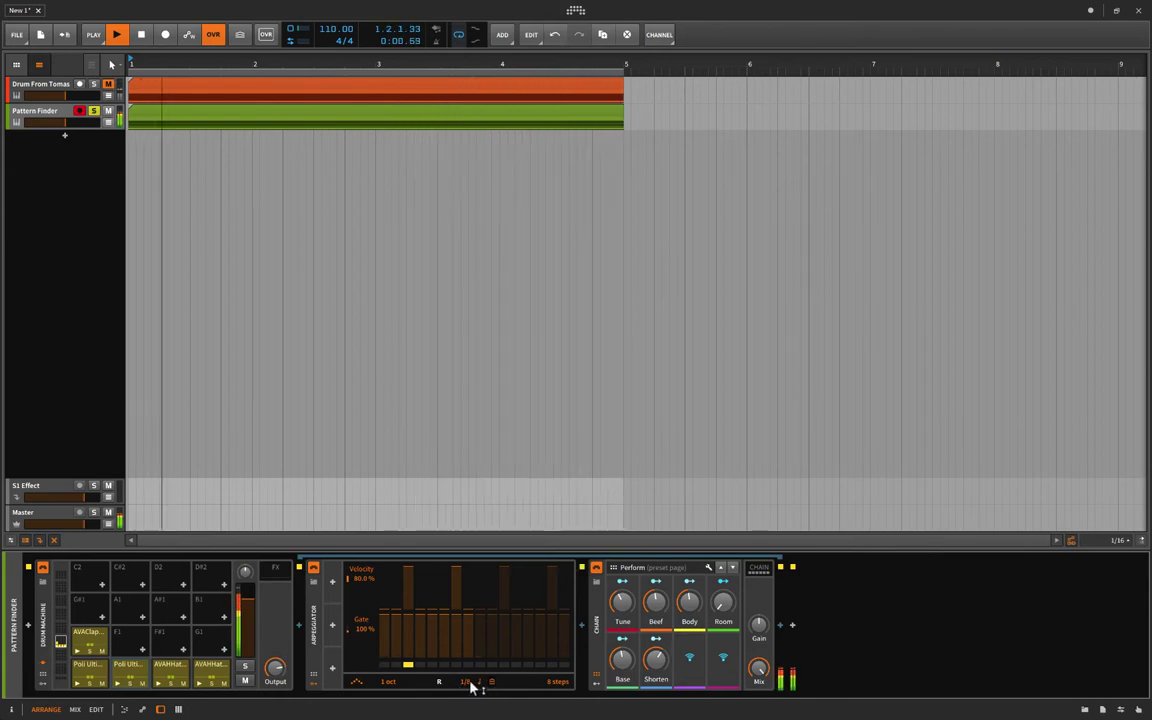
{"action": "left_click", "coordinate": [465, 682]}
{"action": "left_click_drag", "start_coordinate": [465, 682], "coordinate": [465, 672]}
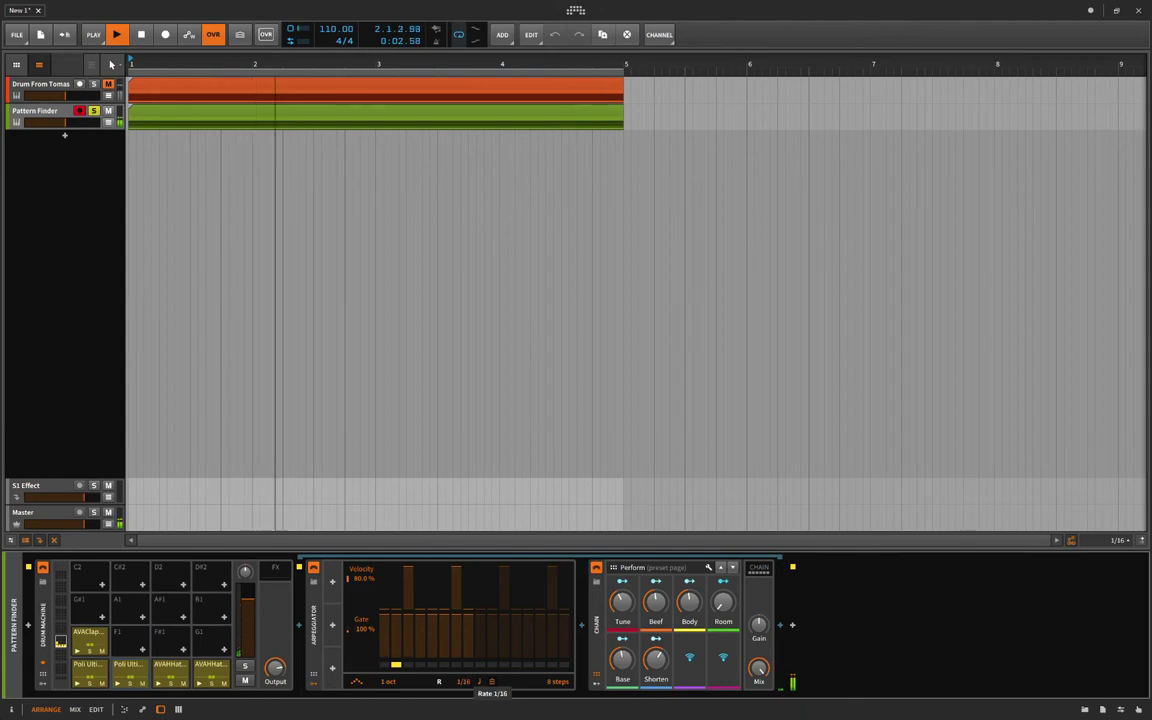
{"action": "left_click", "coordinate": [476, 682]}
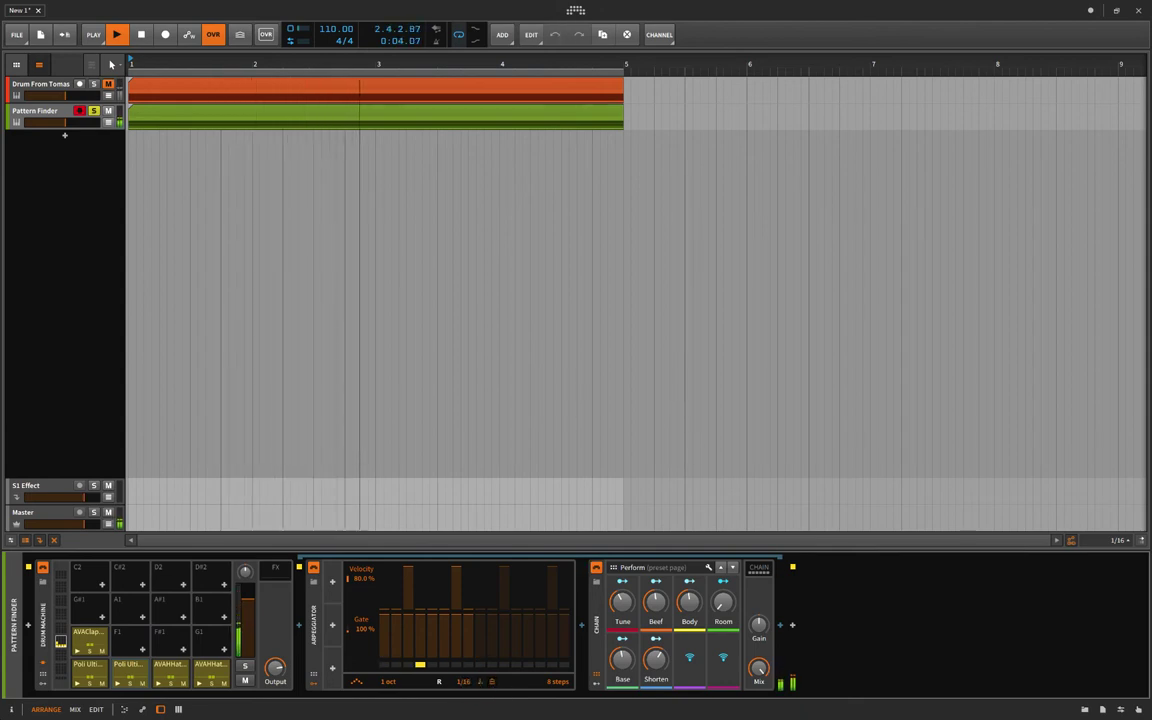
{"action": "left_click", "coordinate": [460, 682]}
{"action": "left_click_drag", "start_coordinate": [459, 680], "coordinate": [459, 690]}
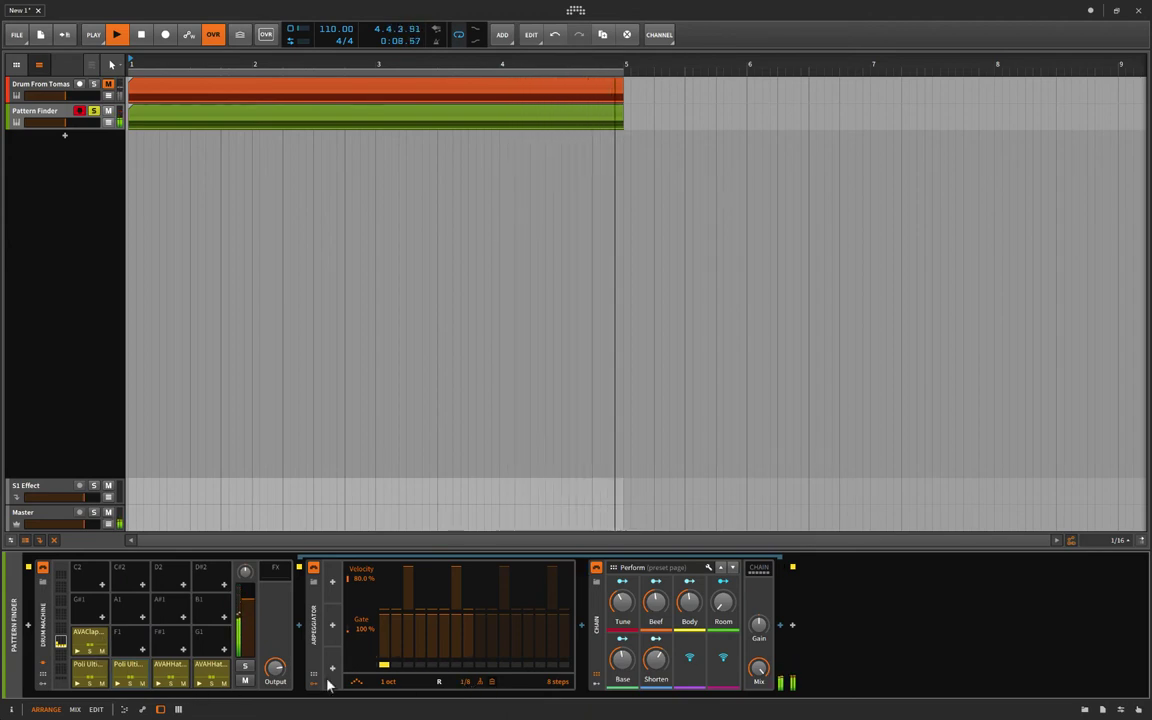
{"action": "left_click_drag", "start_coordinate": [467, 688], "coordinate": [467, 690]}
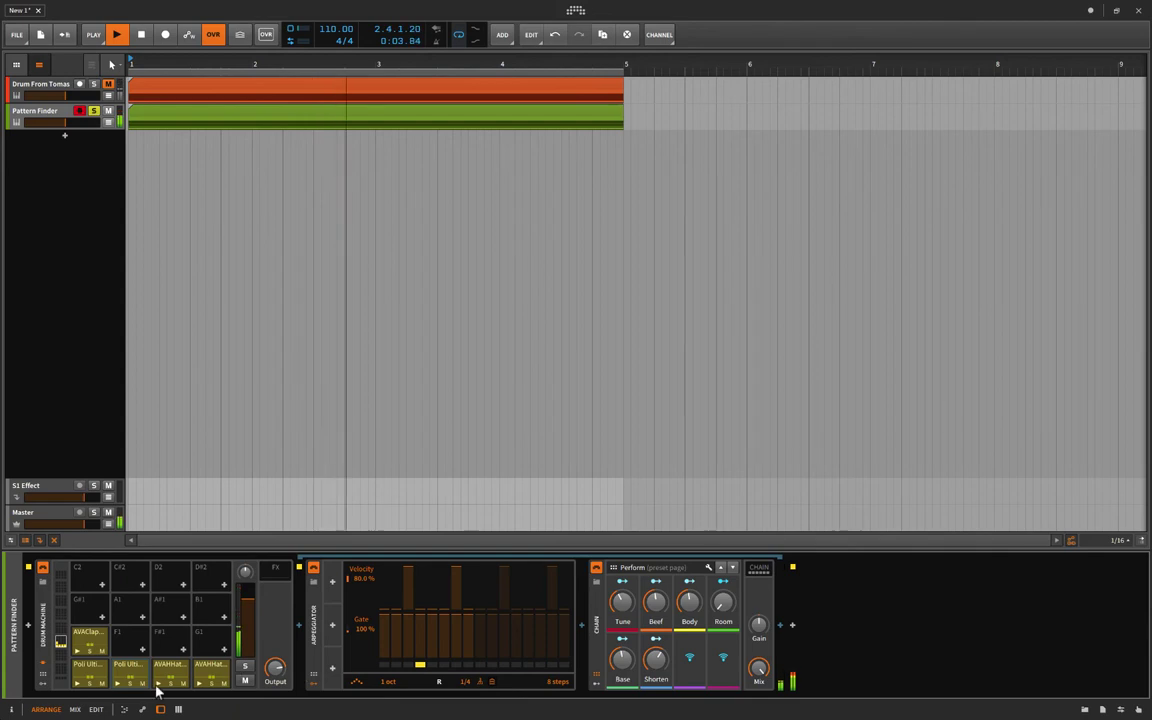
Step: Change the note timing type of the AVAClap pad's Arpeggiator at its 1/8 rate
{"action": "left_click", "coordinate": [88, 637]}
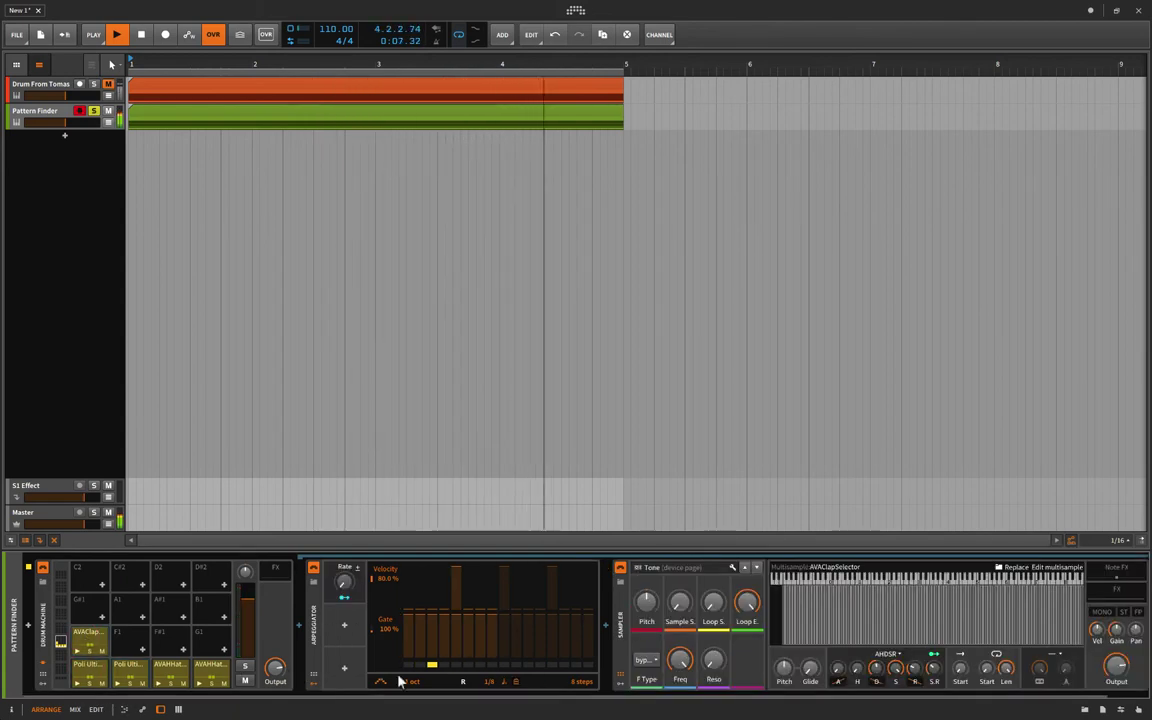
{"action": "left_click", "coordinate": [493, 682]}
{"action": "left_click", "coordinate": [505, 683]}
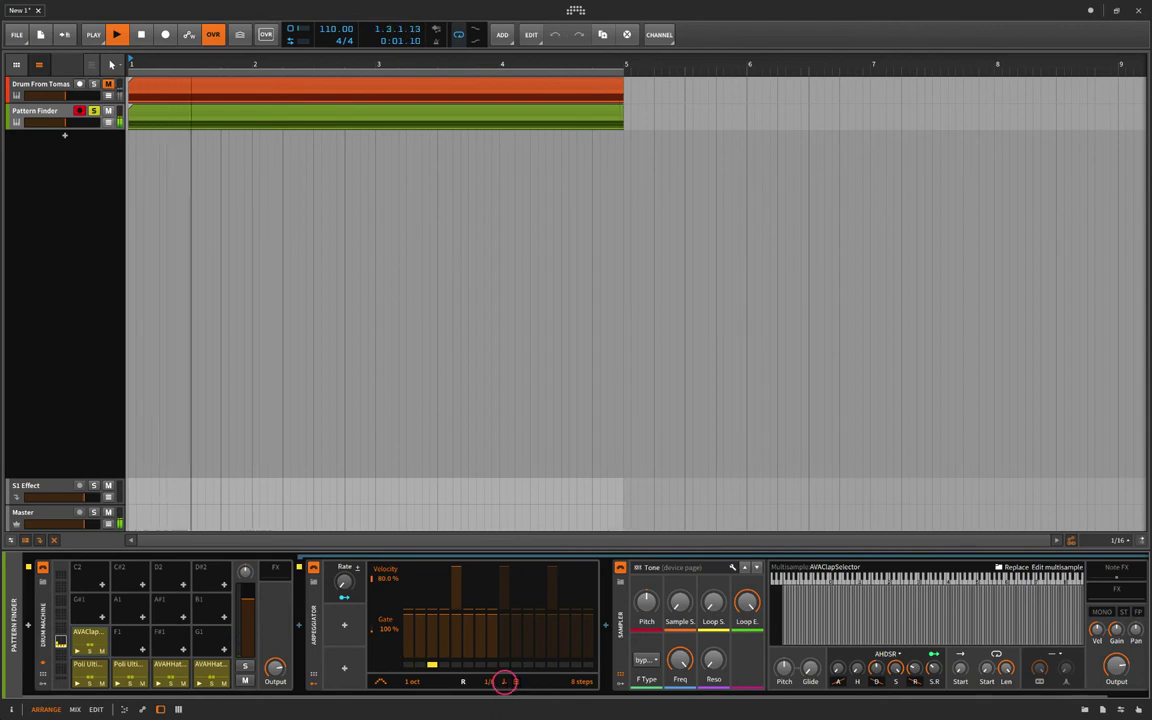
{"action": "left_click", "coordinate": [484, 682]}
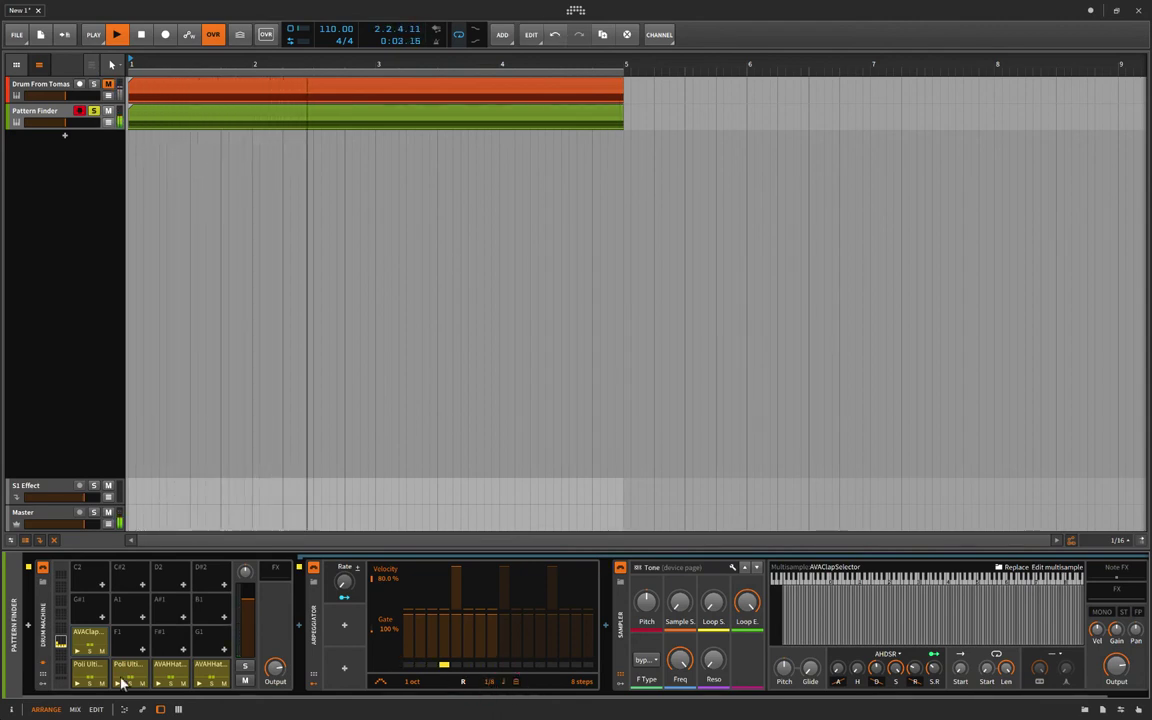
Step: Set the kick pad's Arpeggiator rate to 1/16 and change its note timing type
{"action": "left_click", "coordinate": [86, 668]}
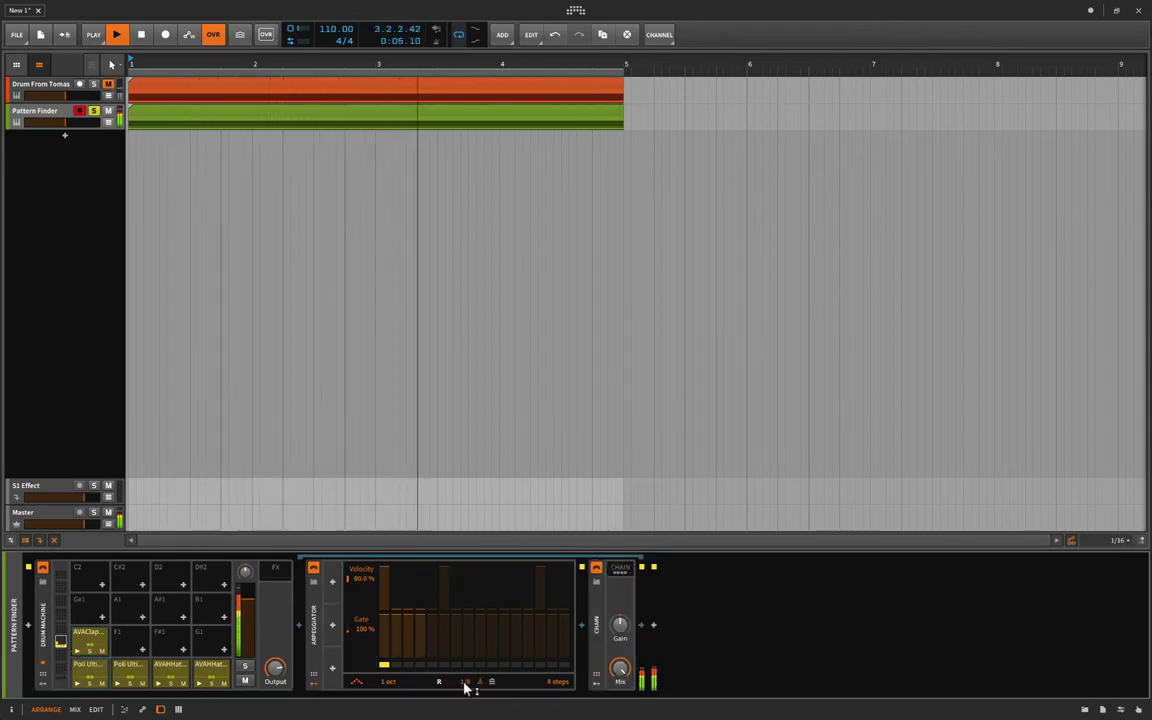
{"action": "left_click", "coordinate": [458, 683]}
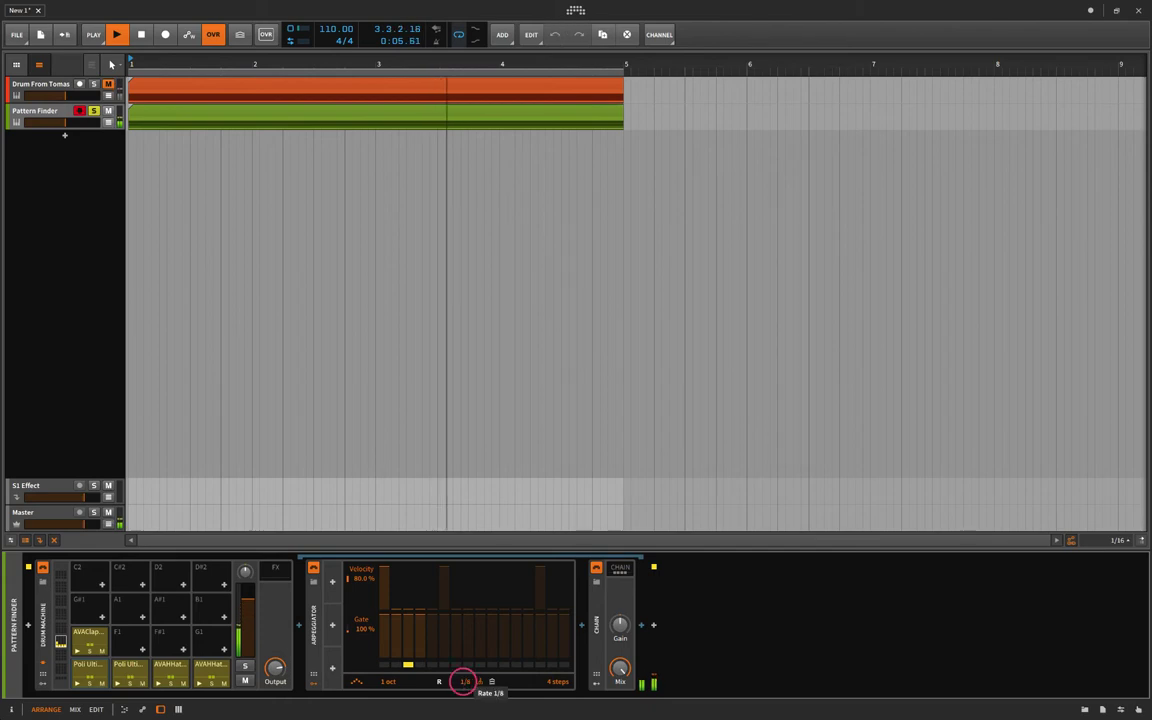
{"action": "left_click", "coordinate": [480, 682]}
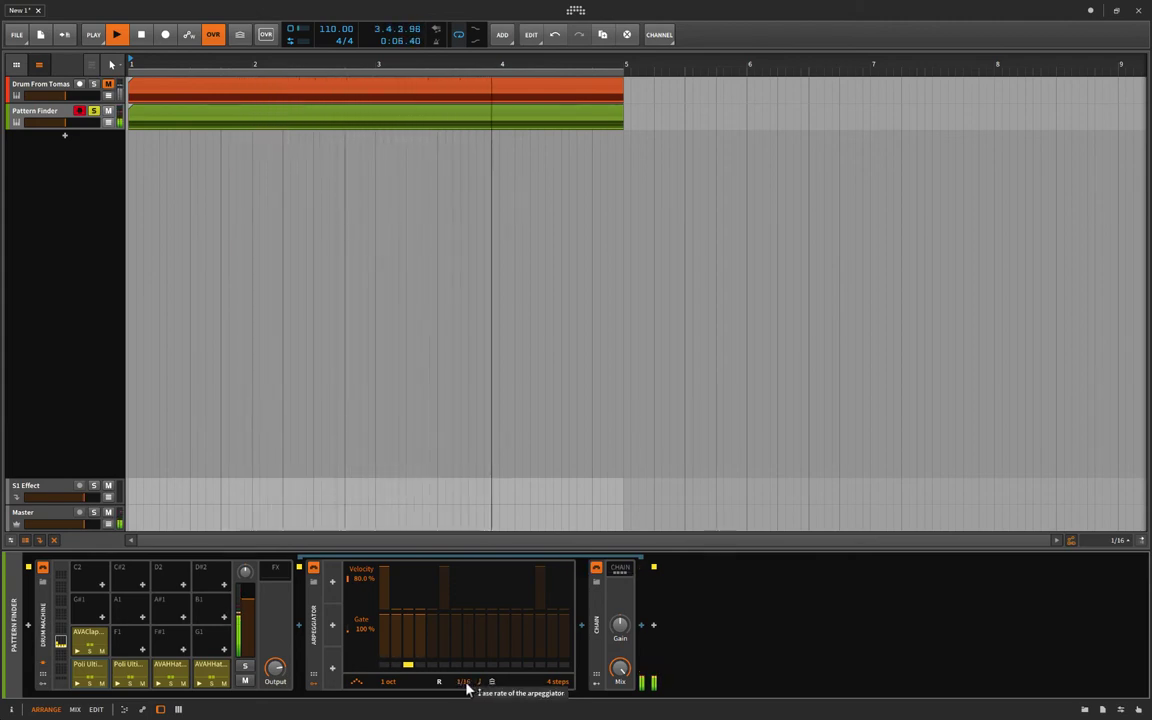
Step: Set the kick pad's Arpeggiator rate to 1/4 and try out its note timing type
{"action": "left_click_drag", "start_coordinate": [467, 684], "coordinate": [466, 654]}
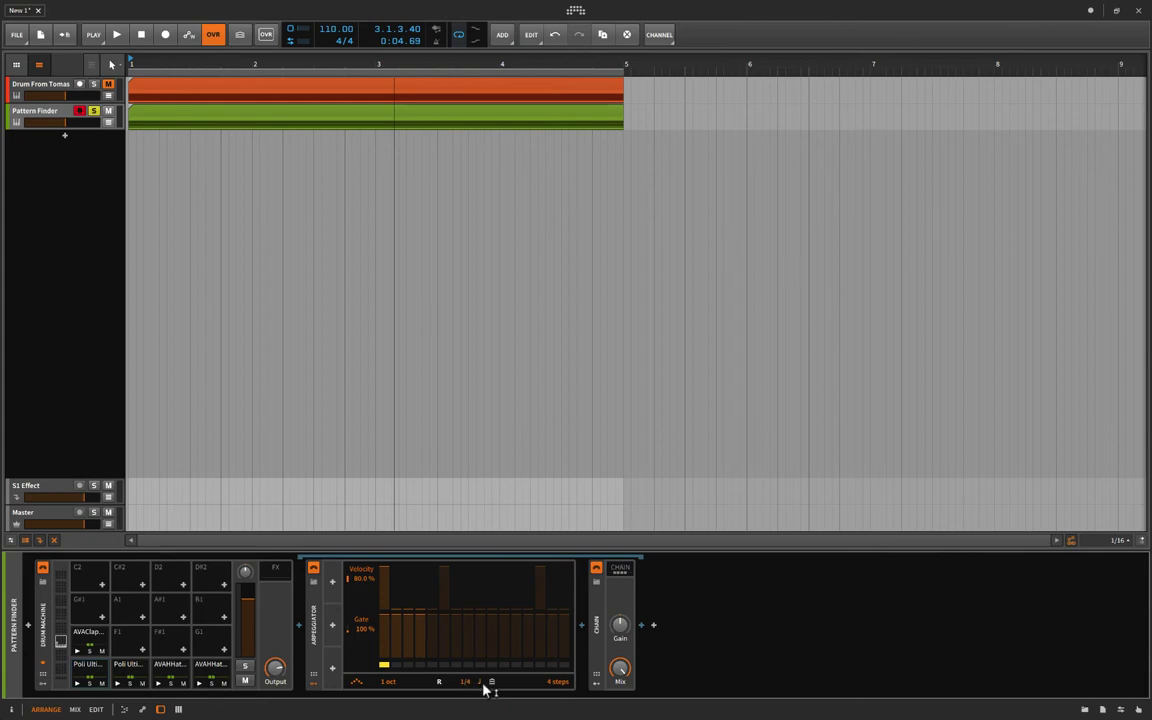
{"action": "left_click_drag", "start_coordinate": [465, 686], "coordinate": [465, 660]}
{"action": "left_click_drag", "start_coordinate": [465, 681], "coordinate": [465, 683]}
{"action": "left_click", "coordinate": [479, 681]}
{"action": "left_click_drag", "start_coordinate": [479, 681], "coordinate": [483, 687]}
Step: Compare the Drum Machine remote controls on the Drum From Tomas and Pattern Finder tracks, including the Clp Rate control
{"action": "left_click", "coordinate": [87, 643]}
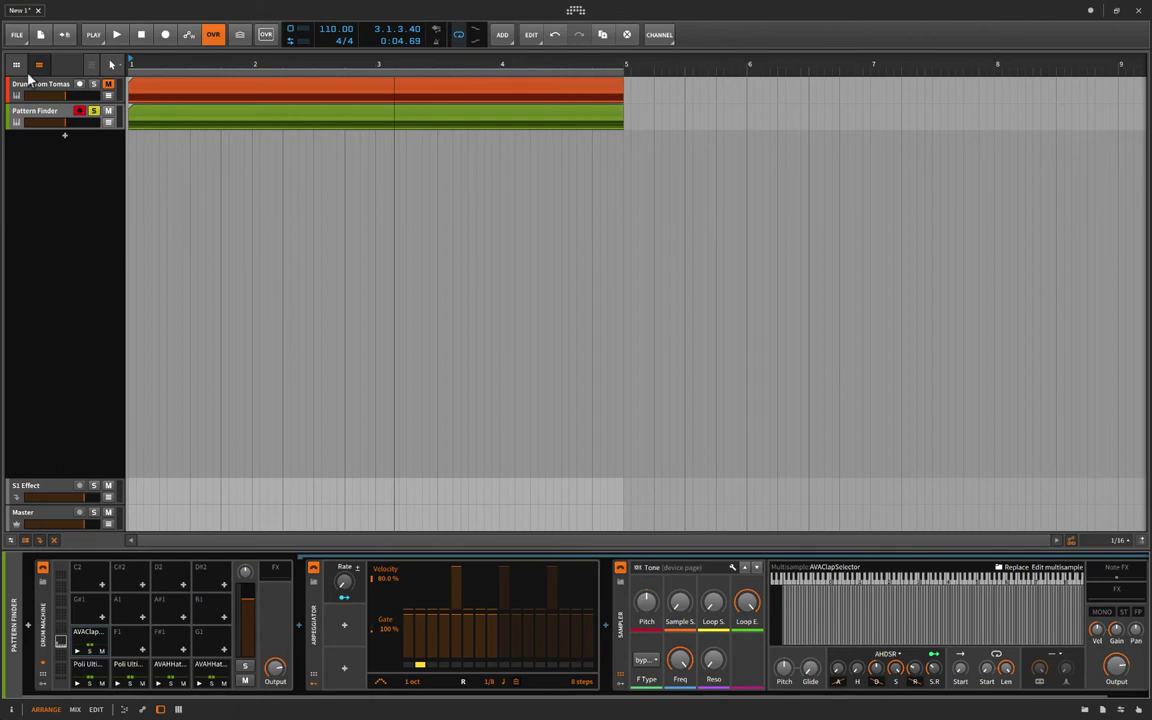
{"action": "left_click", "coordinate": [30, 82]}
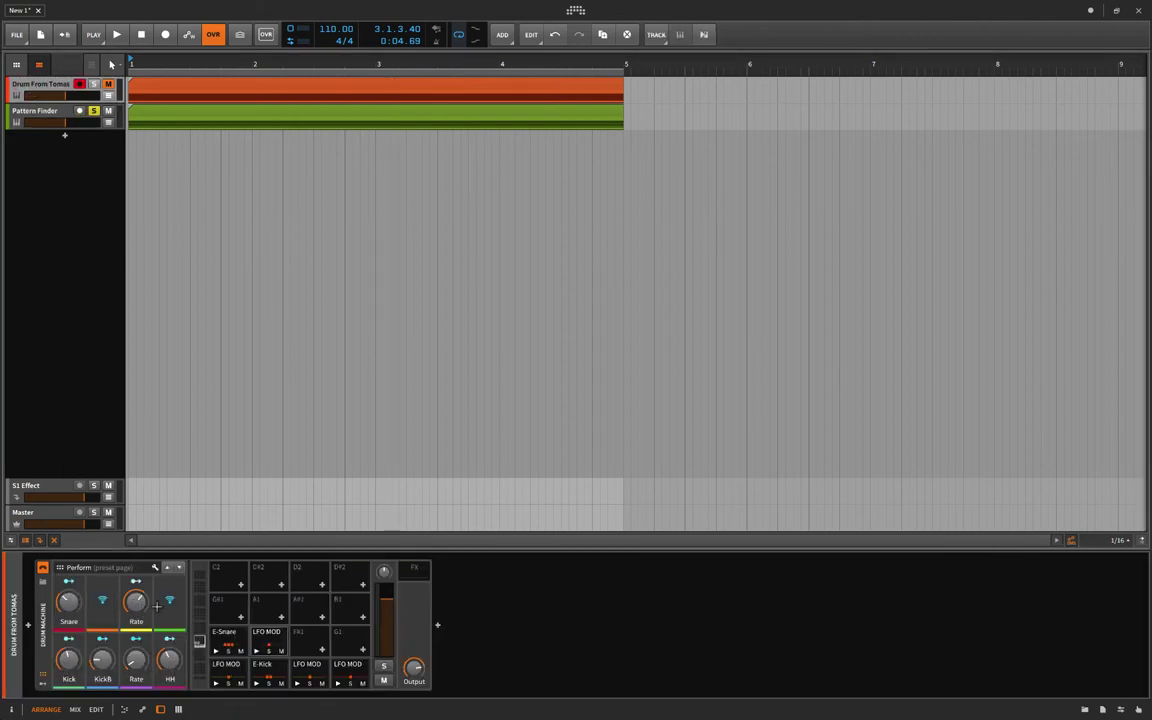
{"action": "left_click", "coordinate": [42, 112]}
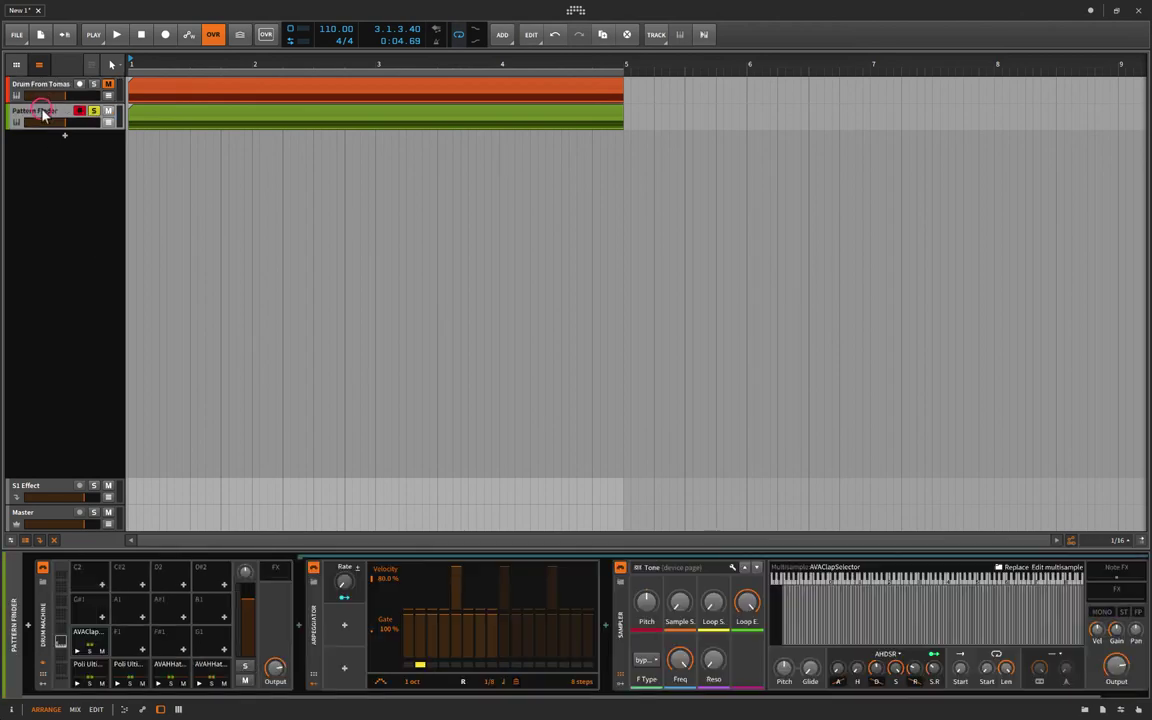
{"action": "left_click", "coordinate": [43, 677]}
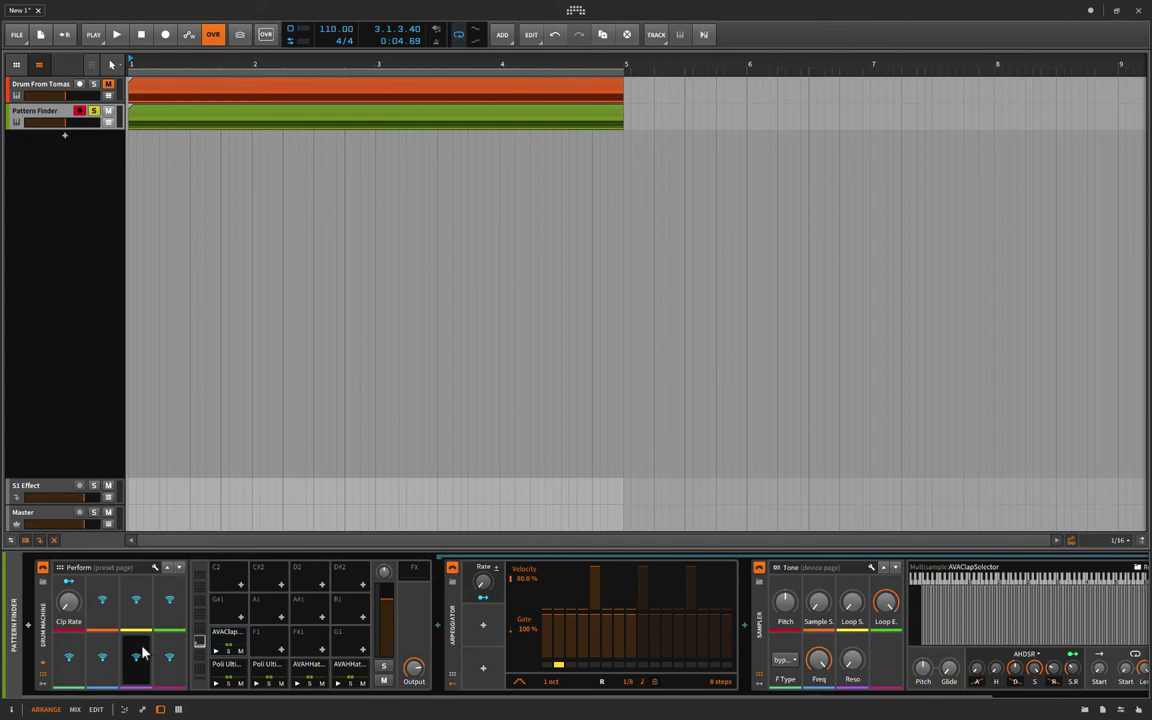
{"action": "left_click", "coordinate": [42, 678]}
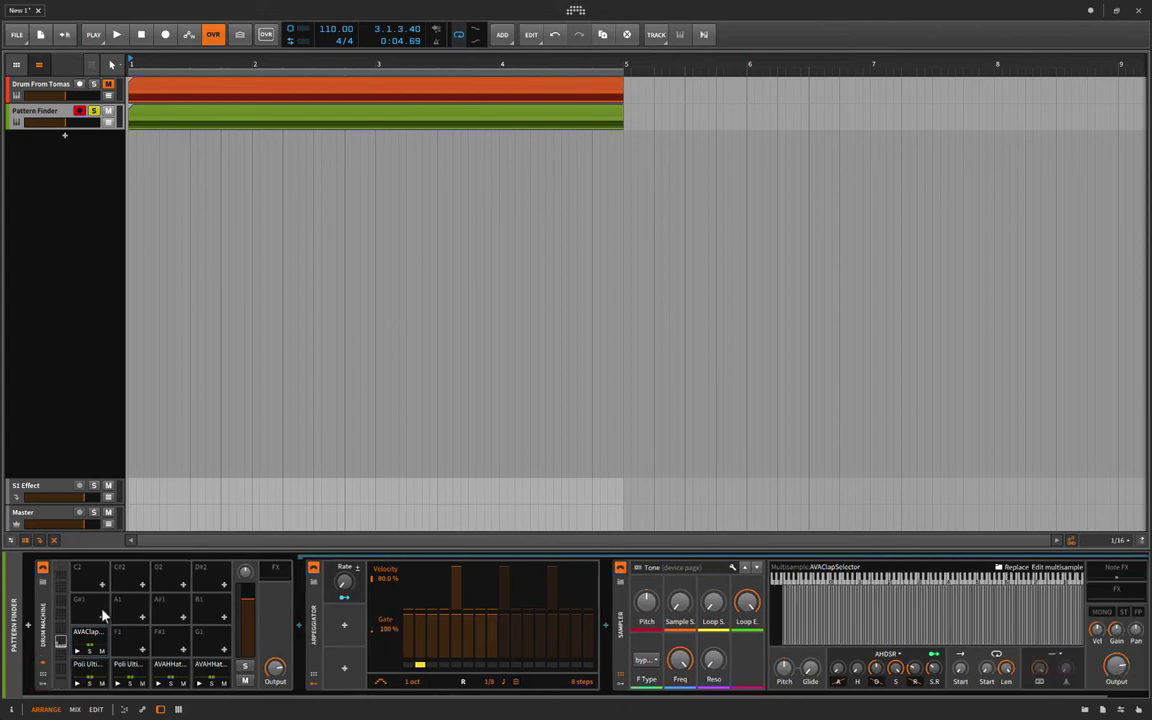
{"action": "left_click", "coordinate": [43, 678]}
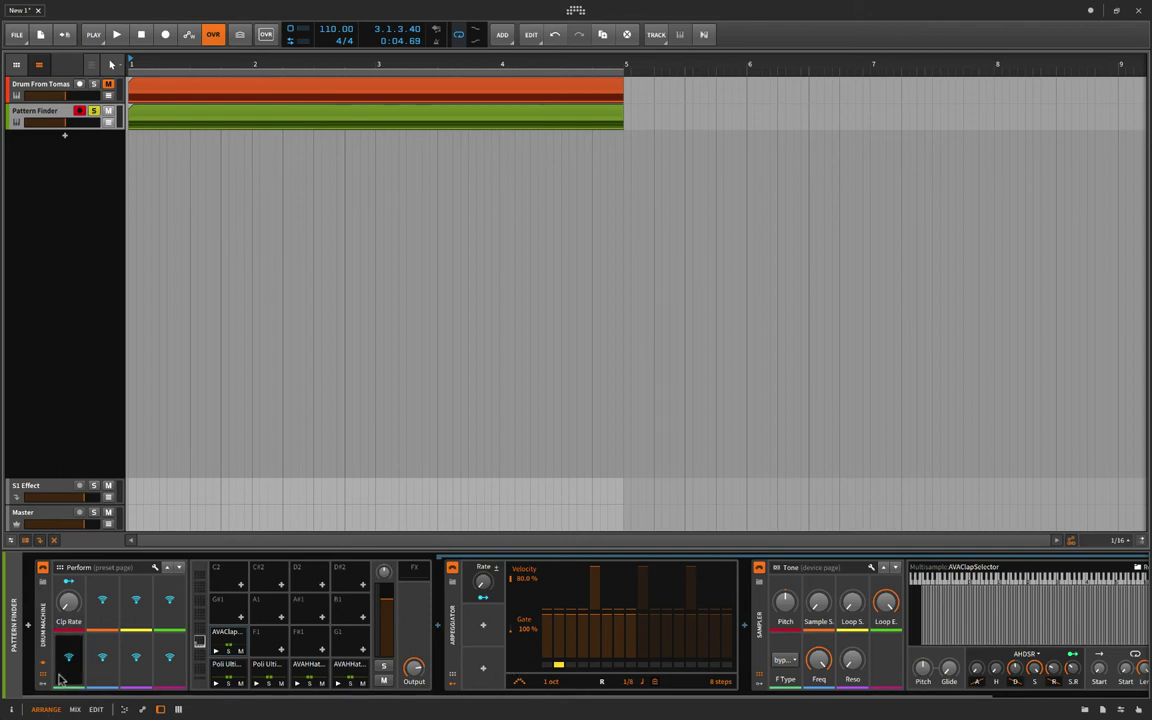
{"action": "left_click", "coordinate": [42, 678]}
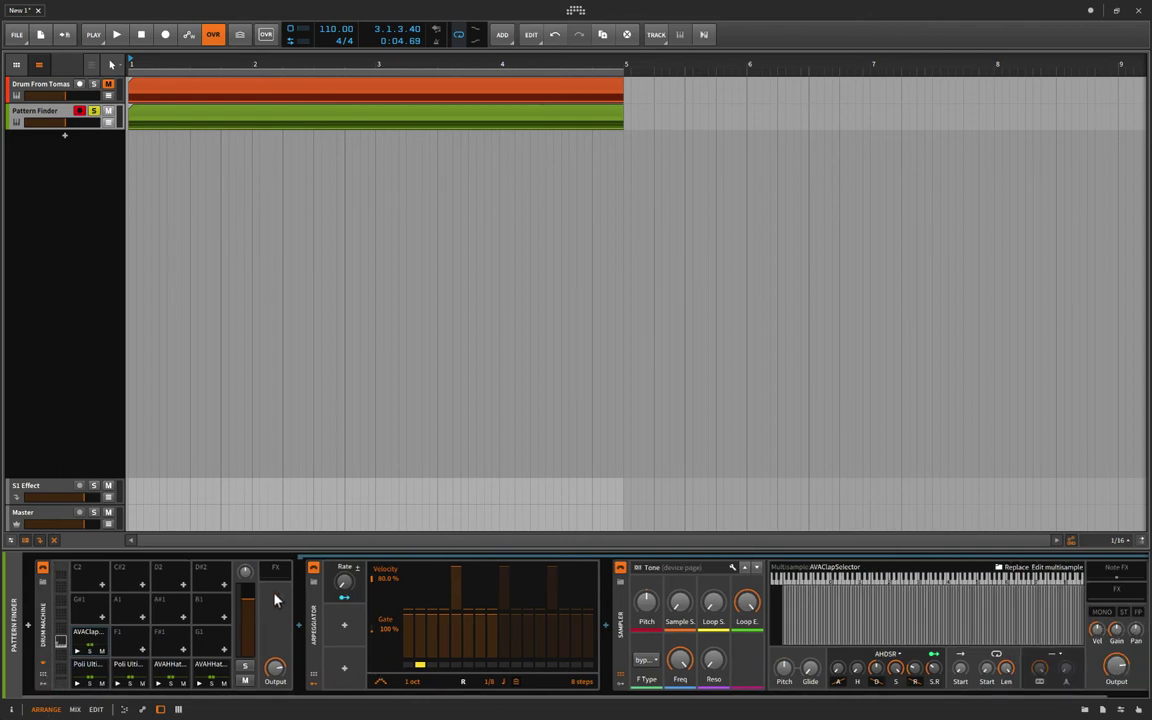
Step: Review the Arpeggiators on the other drum pads and delete the Rate macro from the AVAClap pad's Arpeggiator
{"action": "mouse_move", "coordinate": [487, 683]}
{"action": "left_mouse_down"}
{"action": "mouse_move", "coordinate": [488, 650]}
{"action": "mouse_move", "coordinate": [505, 687]}
{"action": "left_mouse_up"}
{"action": "left_click", "coordinate": [87, 663]}
{"action": "left_click", "coordinate": [133, 665]}
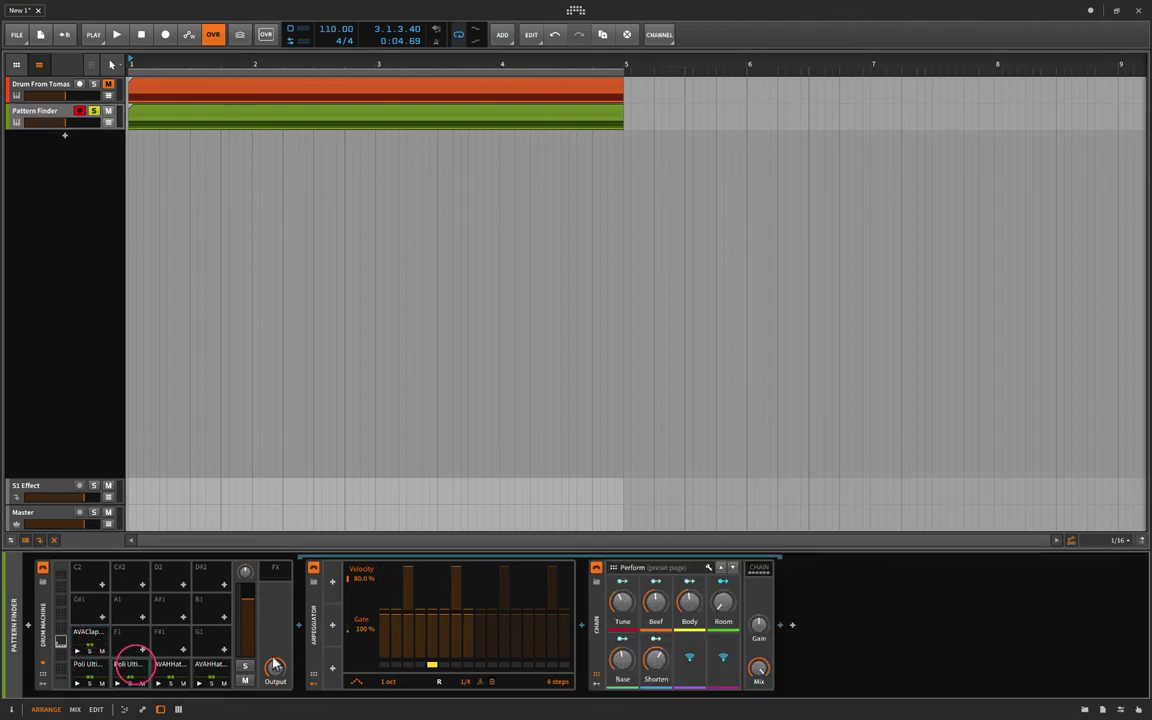
{"action": "left_click", "coordinate": [172, 663]}
{"action": "left_click", "coordinate": [208, 663]}
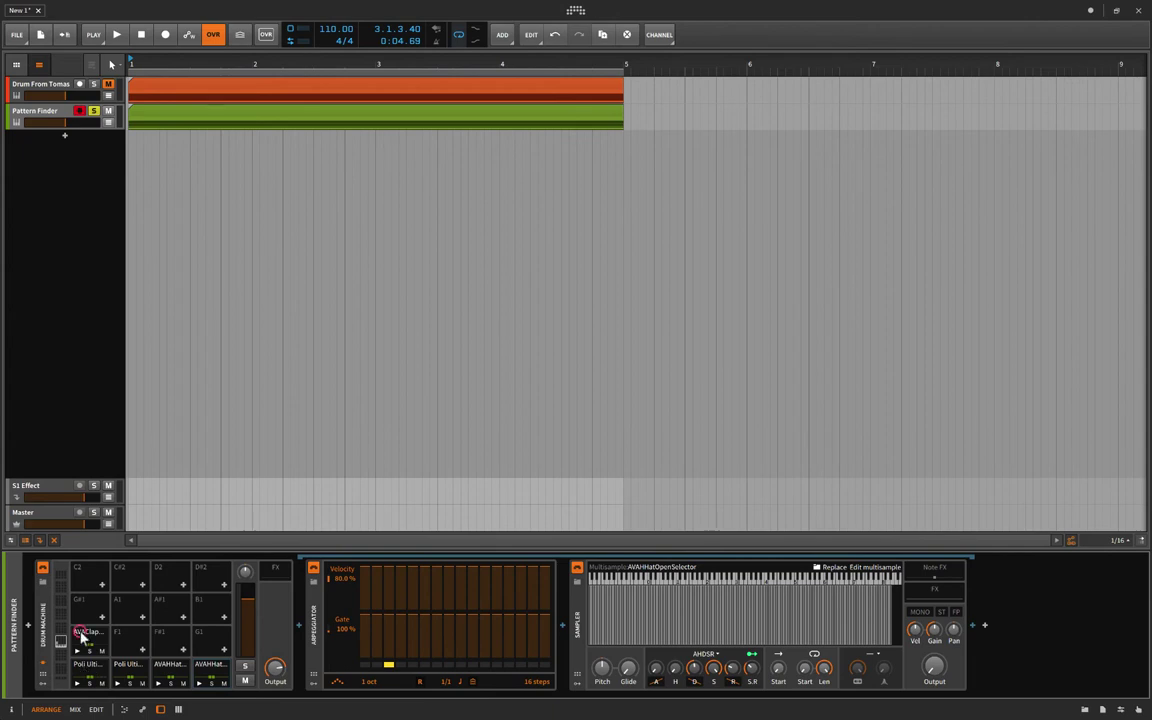
{"action": "left_click", "coordinate": [352, 597]}
{"action": "key", "text": "Delete"}
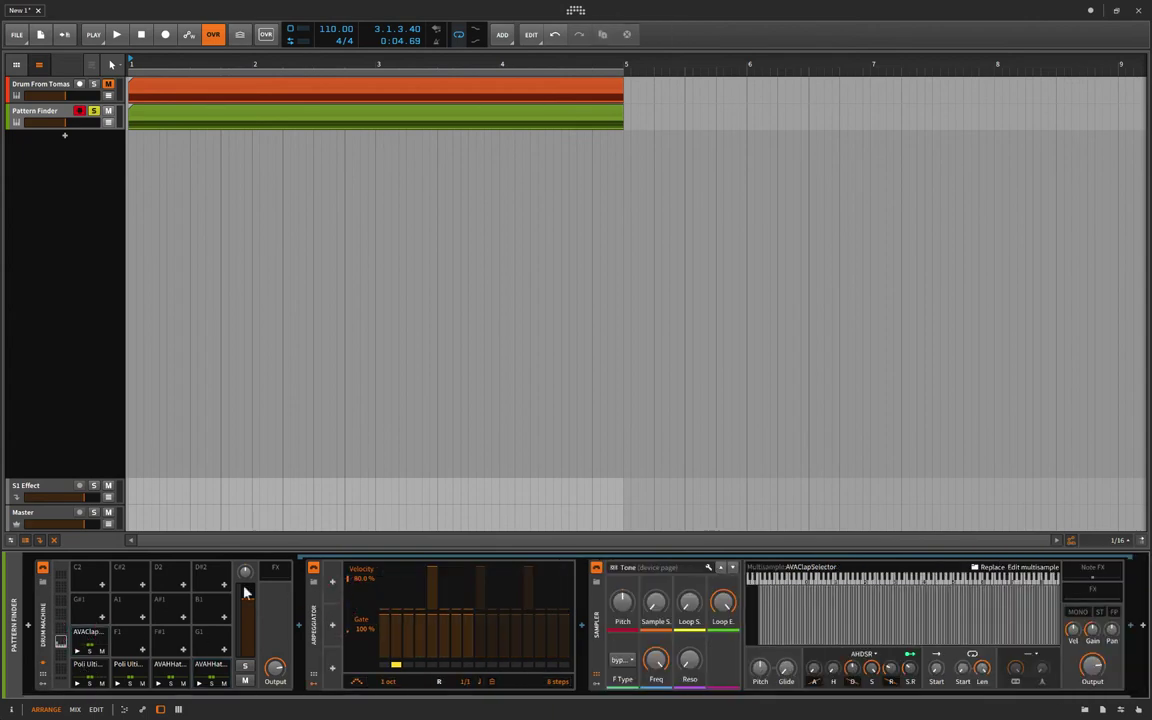
Step: Add three Macro modulators to the kick pad's Arpeggiator
{"action": "left_click", "coordinate": [86, 675]}
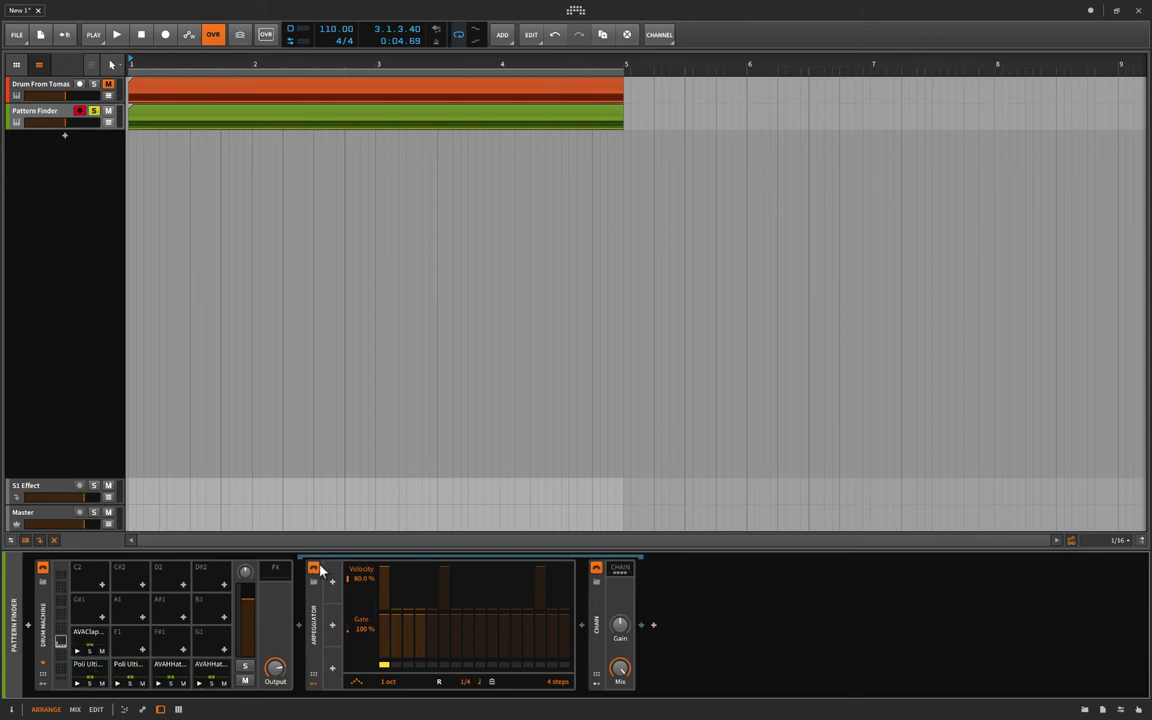
{"action": "left_click", "coordinate": [313, 684]}
{"action": "left_click", "coordinate": [313, 684]}
{"action": "left_click", "coordinate": [332, 584]}
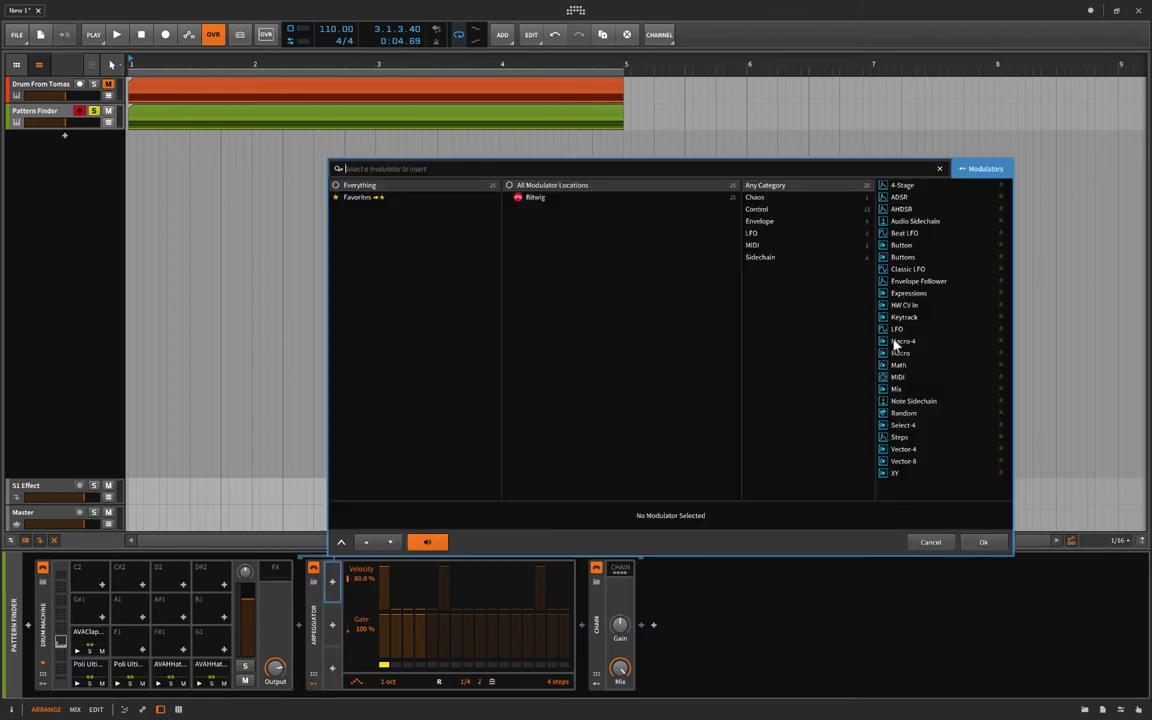
{"action": "left_click", "coordinate": [897, 353]}
{"action": "left_click", "coordinate": [345, 630]}
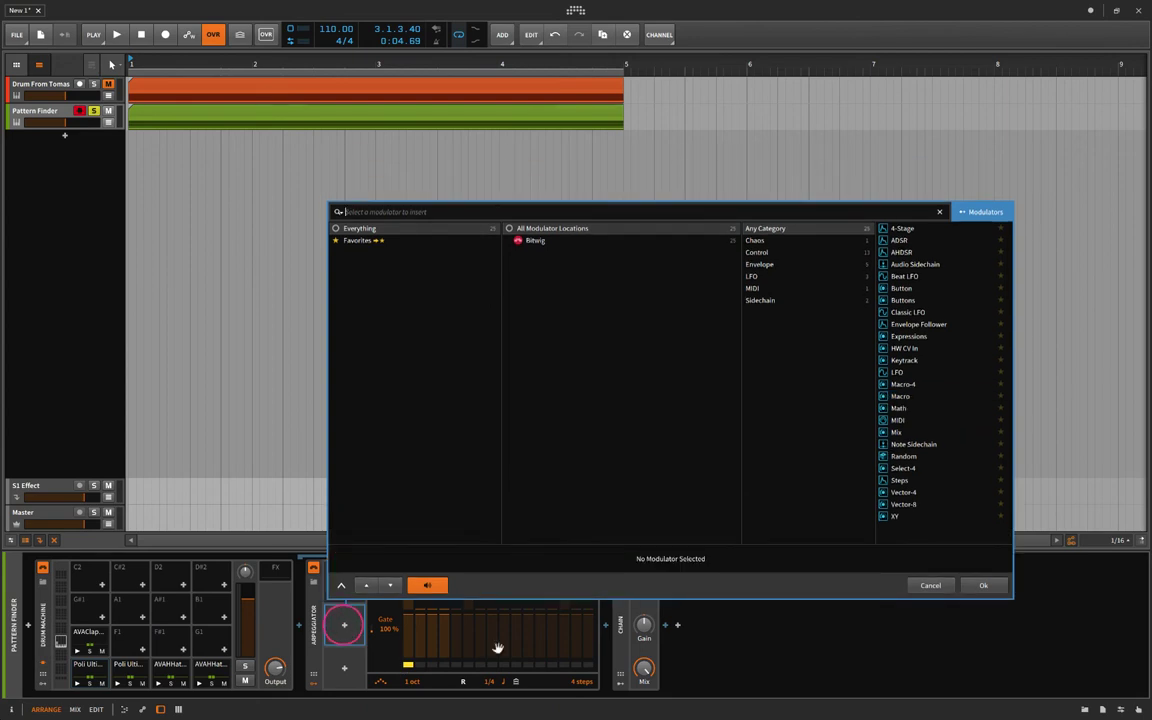
{"action": "left_click", "coordinate": [897, 397]}
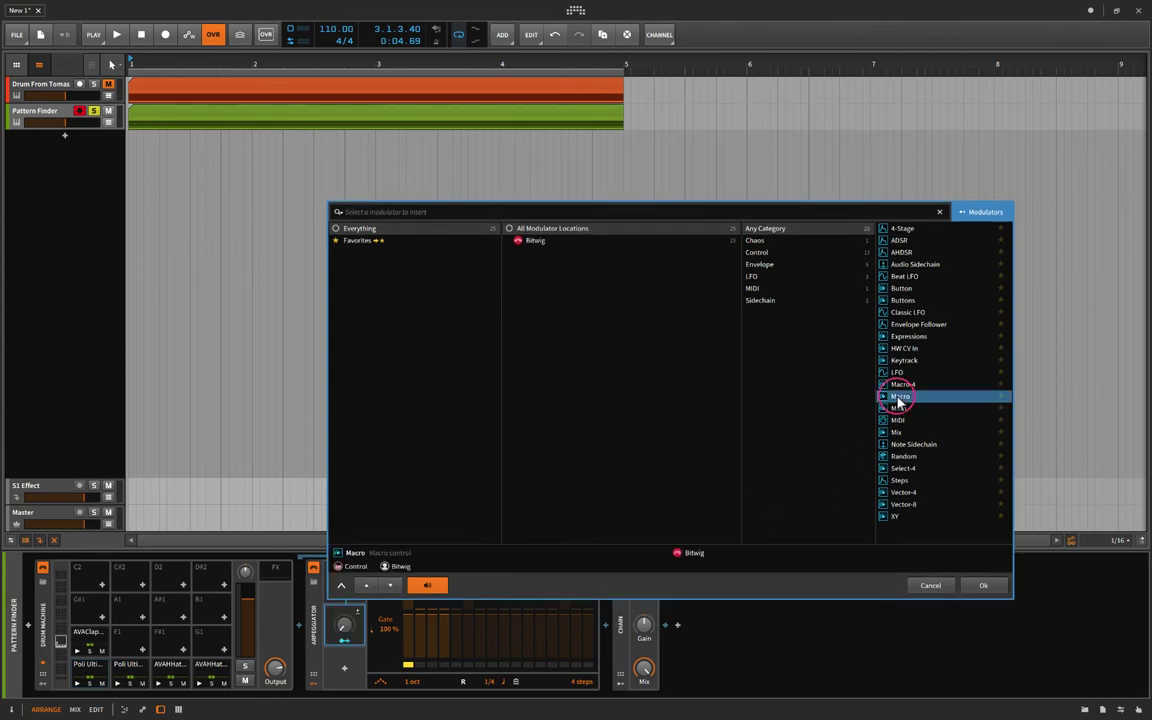
{"action": "left_click", "coordinate": [344, 667]}
{"action": "left_click", "coordinate": [900, 440]}
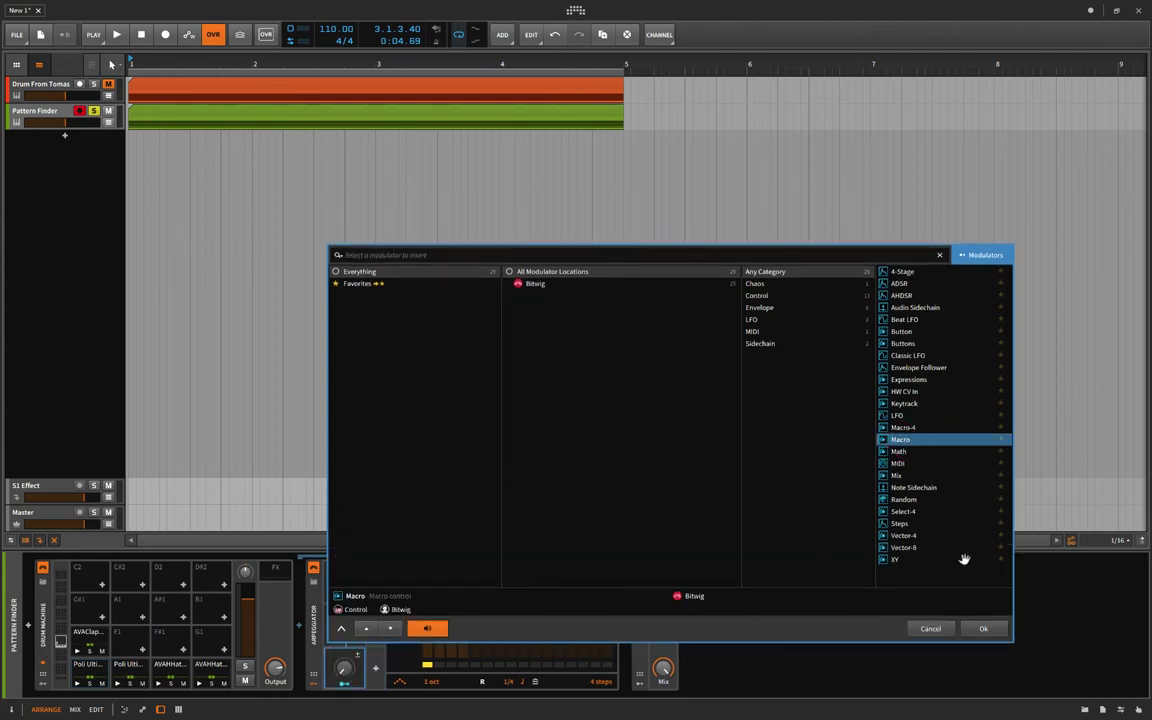
{"action": "left_click", "coordinate": [985, 628]}
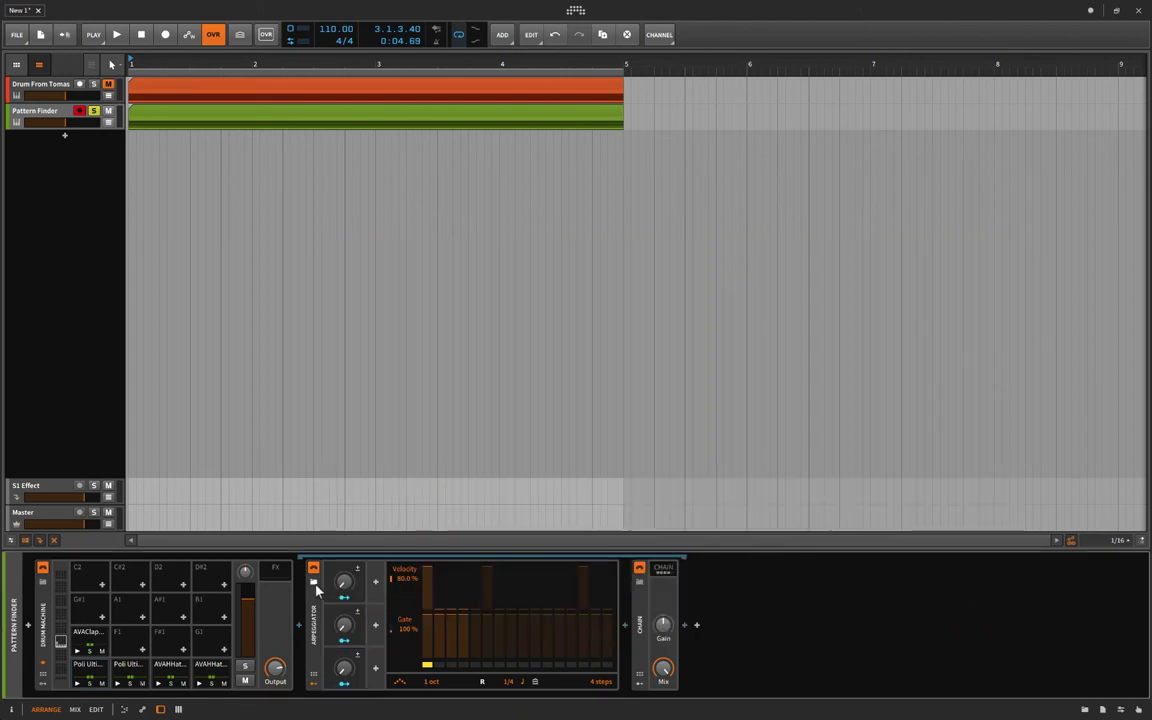
Step: Set the kick Arpeggiator's rate to 1/1 and map the first macro to the rate with a modulation amount of +6.00
{"action": "left_click", "coordinate": [506, 682]}
{"action": "left_click_drag", "start_coordinate": [405, 619], "coordinate": [405, 619]}
{"action": "left_click", "coordinate": [343, 598]}
{"action": "left_click_drag", "start_coordinate": [507, 681], "coordinate": [507, 645]}
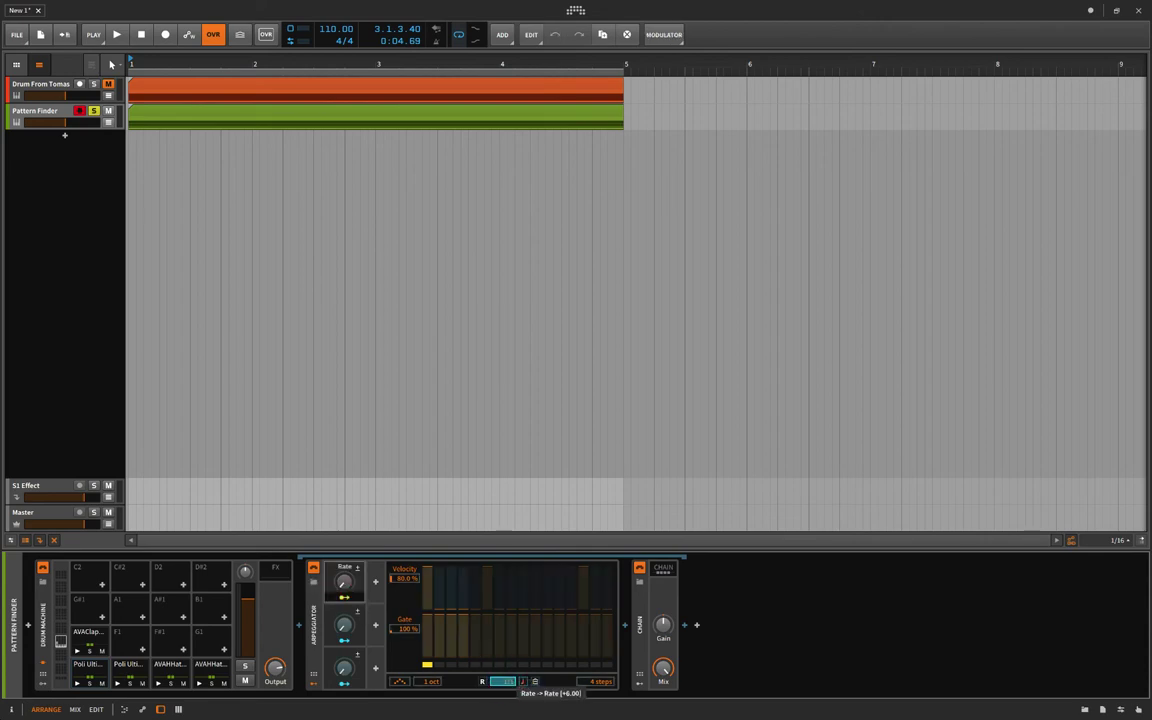
{"action": "left_click", "coordinate": [342, 597]}
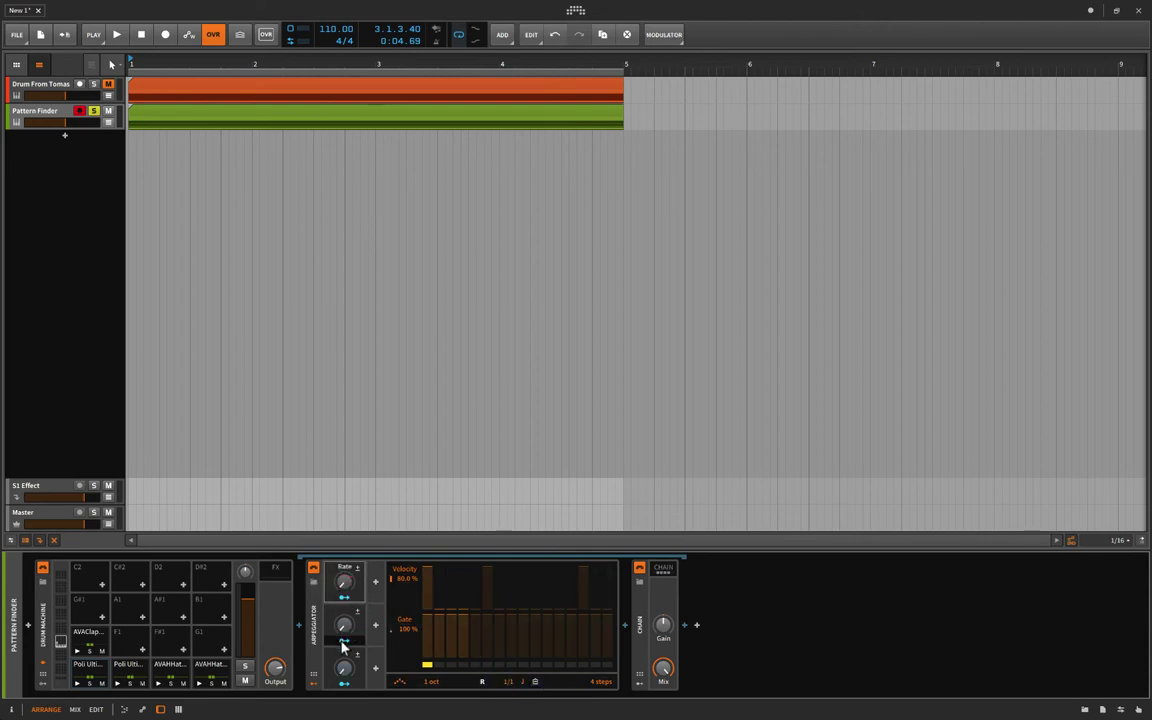
Step: Map the second macro to the kick Arpeggiator's note timing type (Rate Mode)
{"action": "left_click", "coordinate": [343, 640]}
{"action": "left_click", "coordinate": [522, 682]}
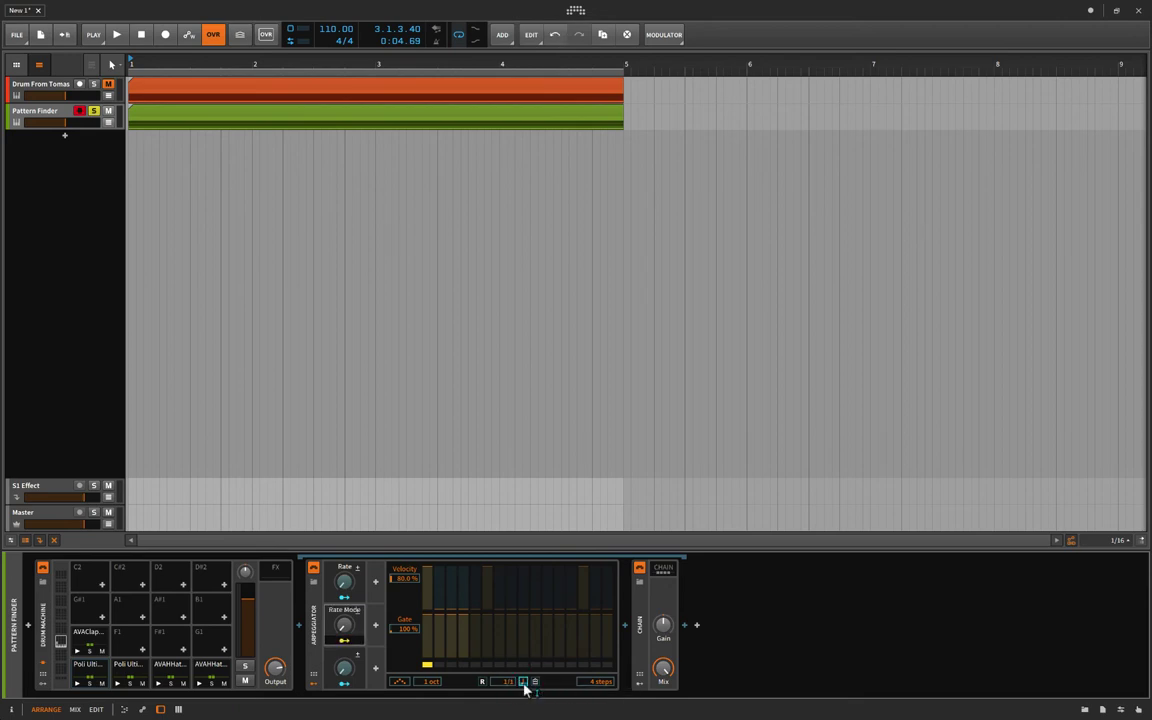
{"action": "left_click", "coordinate": [343, 640]}
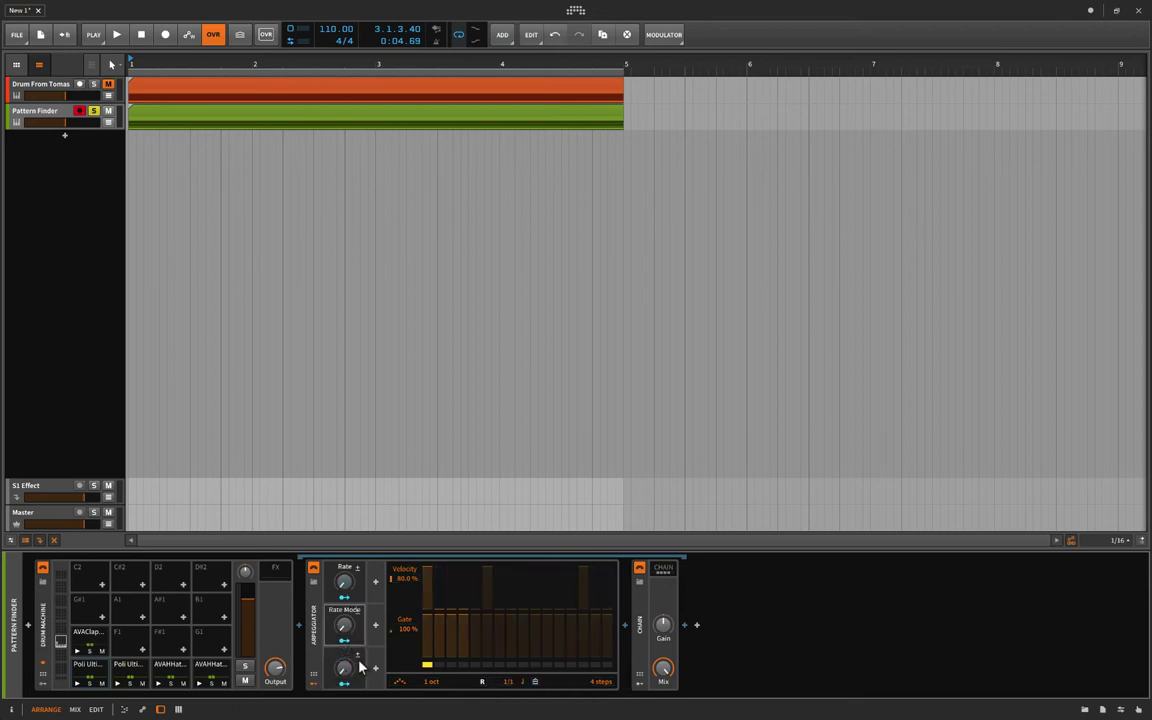
Step: Make the third macro bipolar, set the Arpeggiator's base rate to 1/16 and map the macro to the rate
{"action": "left_click", "coordinate": [358, 655]}
{"action": "left_click", "coordinate": [505, 681]}
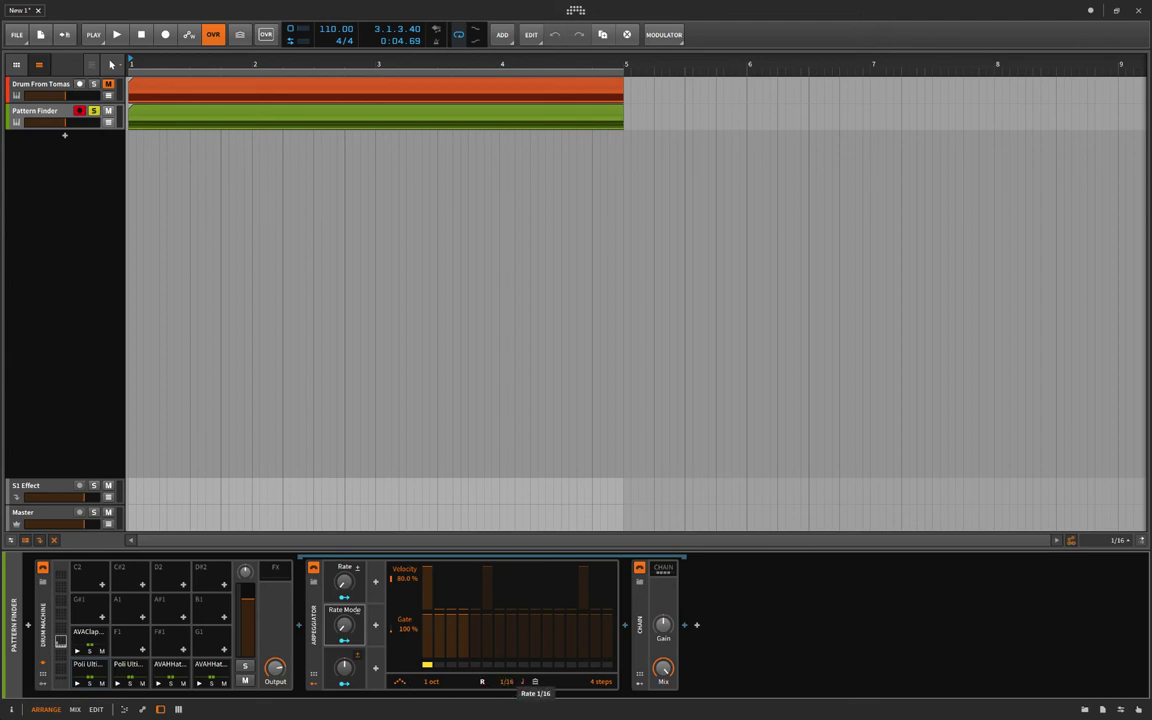
{"action": "left_click", "coordinate": [344, 683]}
{"action": "left_click_drag", "start_coordinate": [495, 682], "coordinate": [521, 681]}
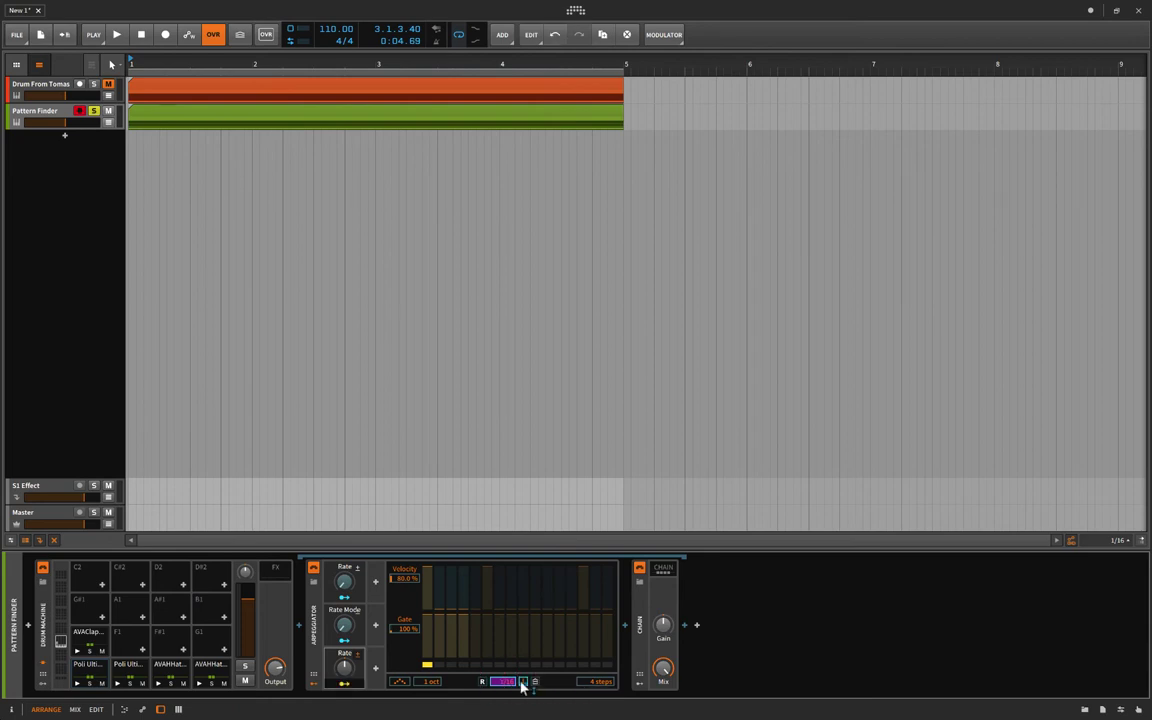
{"action": "left_click", "coordinate": [344, 684]}
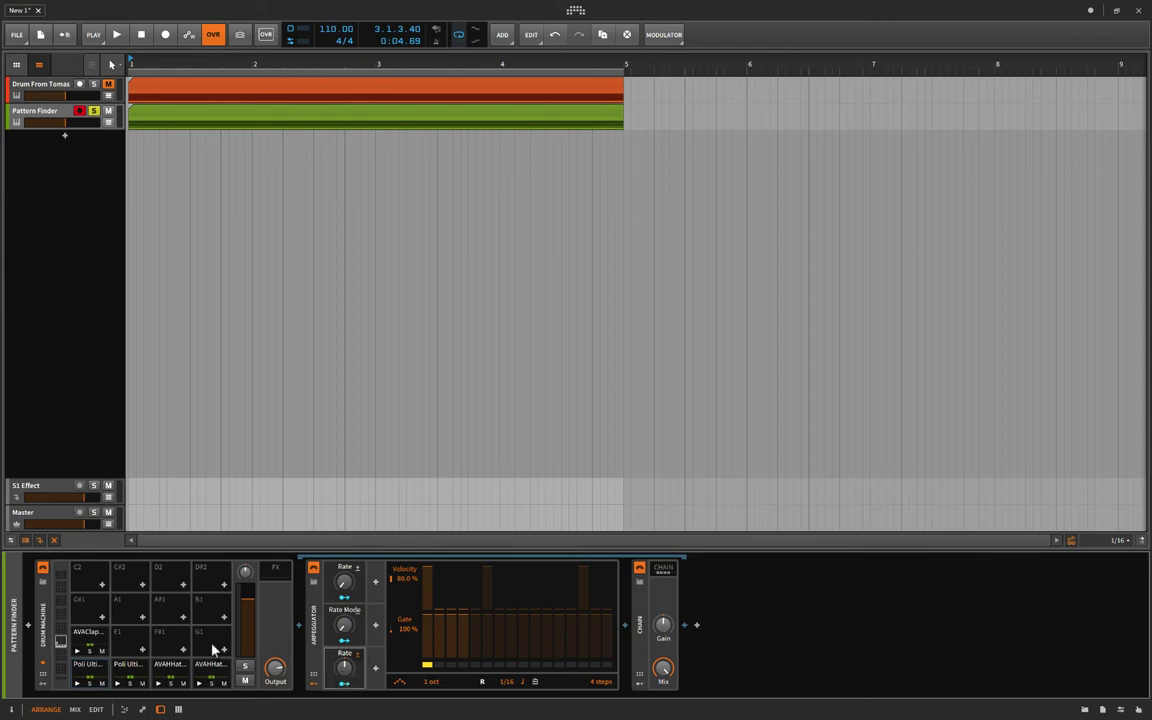
Step: Assign the kick's first Rate macro to the first slot of the Drum Machine's Perform remote controls page and name it Kik Rate
{"action": "left_click", "coordinate": [42, 677]}
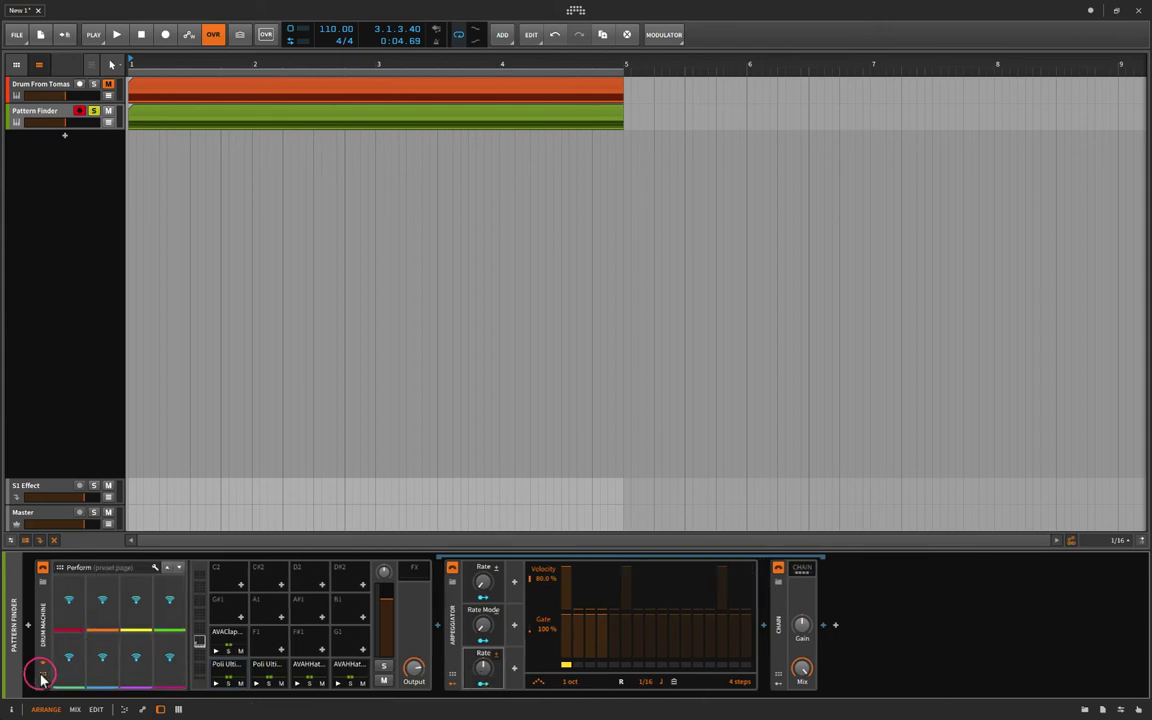
{"action": "left_click", "coordinate": [155, 567]}
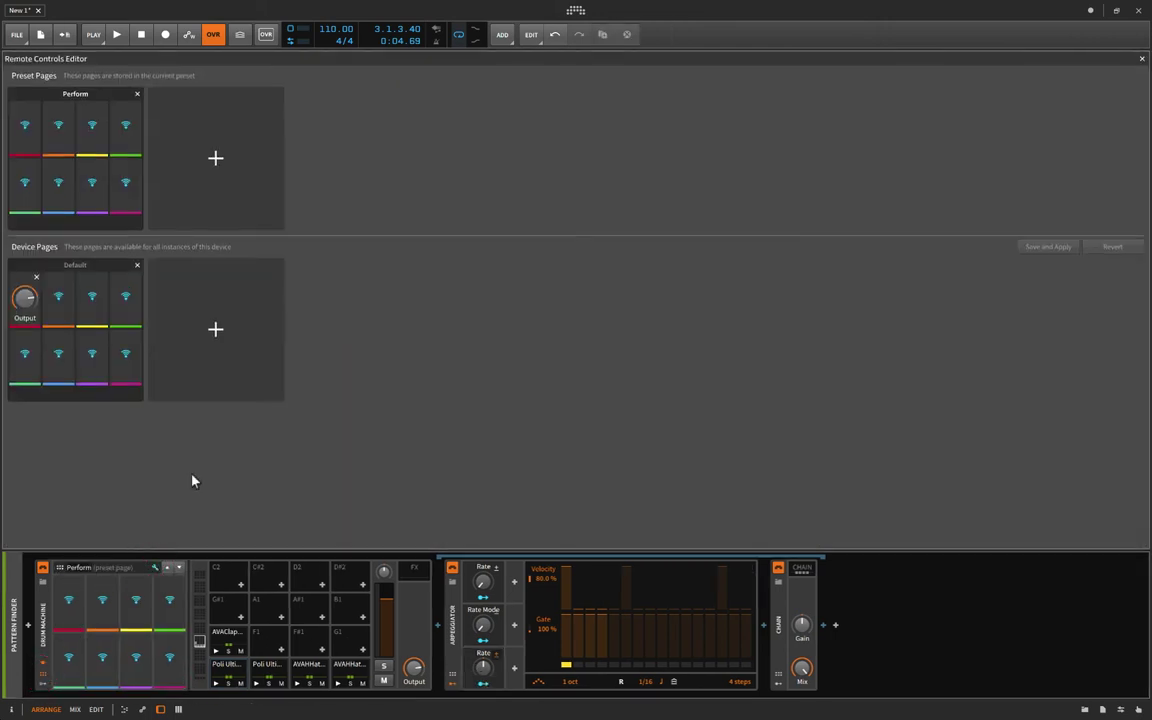
{"action": "left_click", "coordinate": [26, 127]}
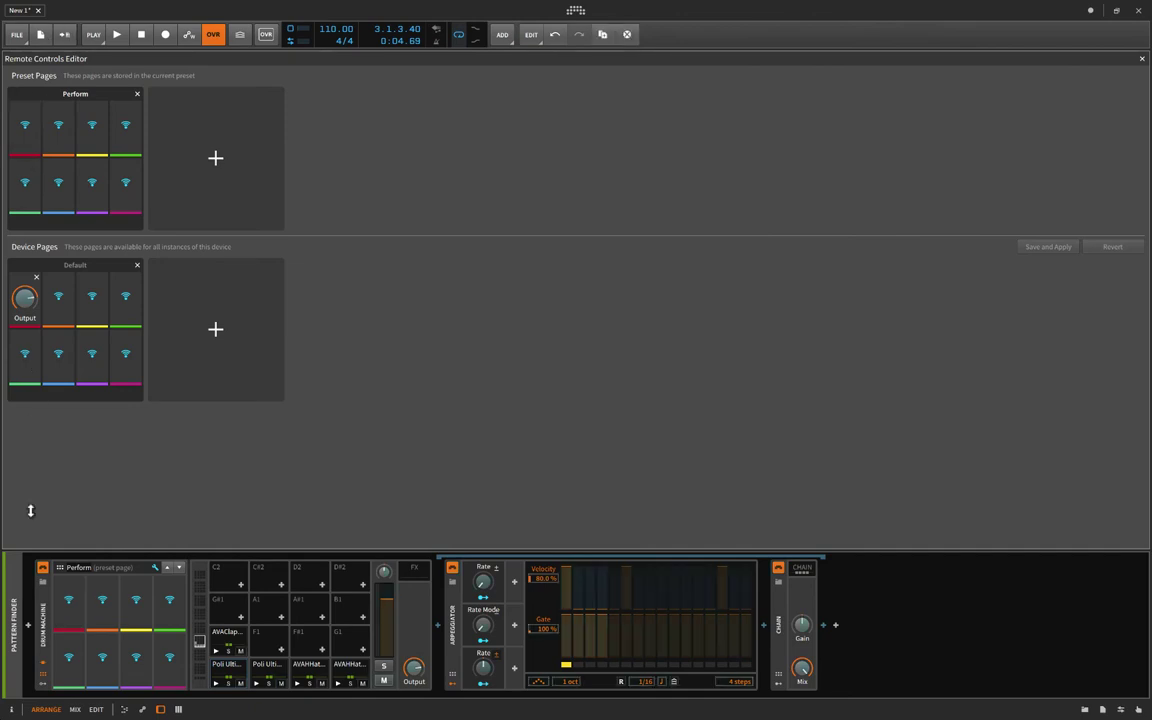
{"action": "left_click", "coordinate": [484, 583]}
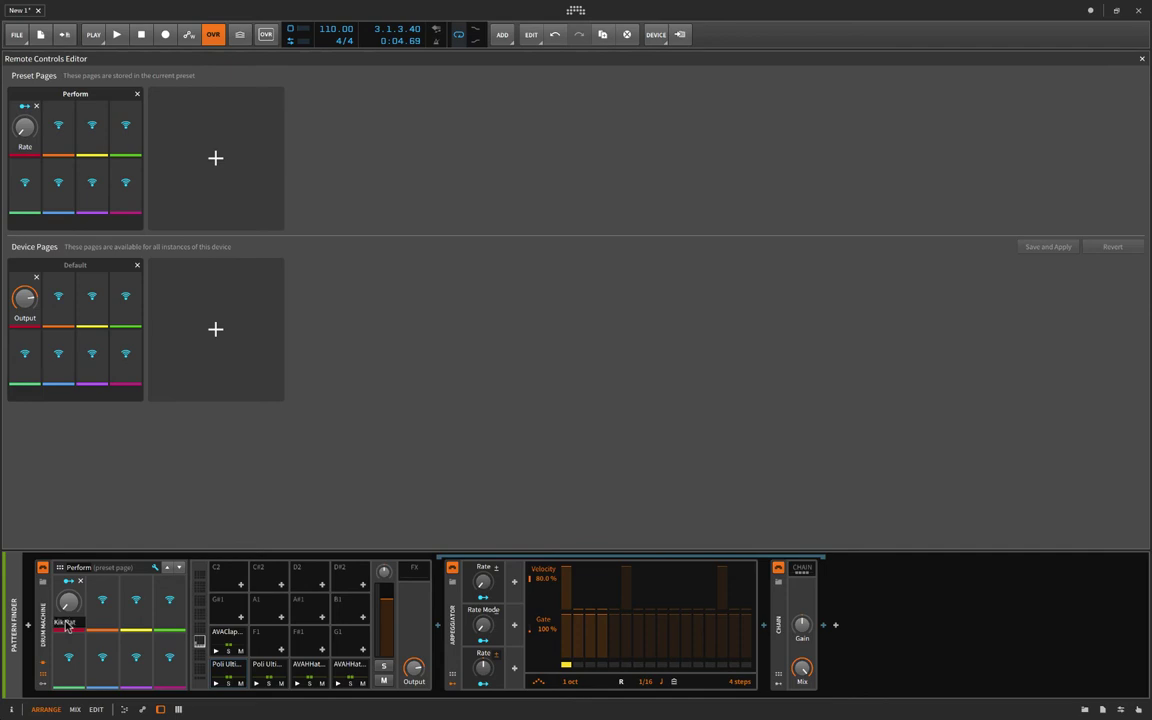
{"action": "key", "text": "Return"}
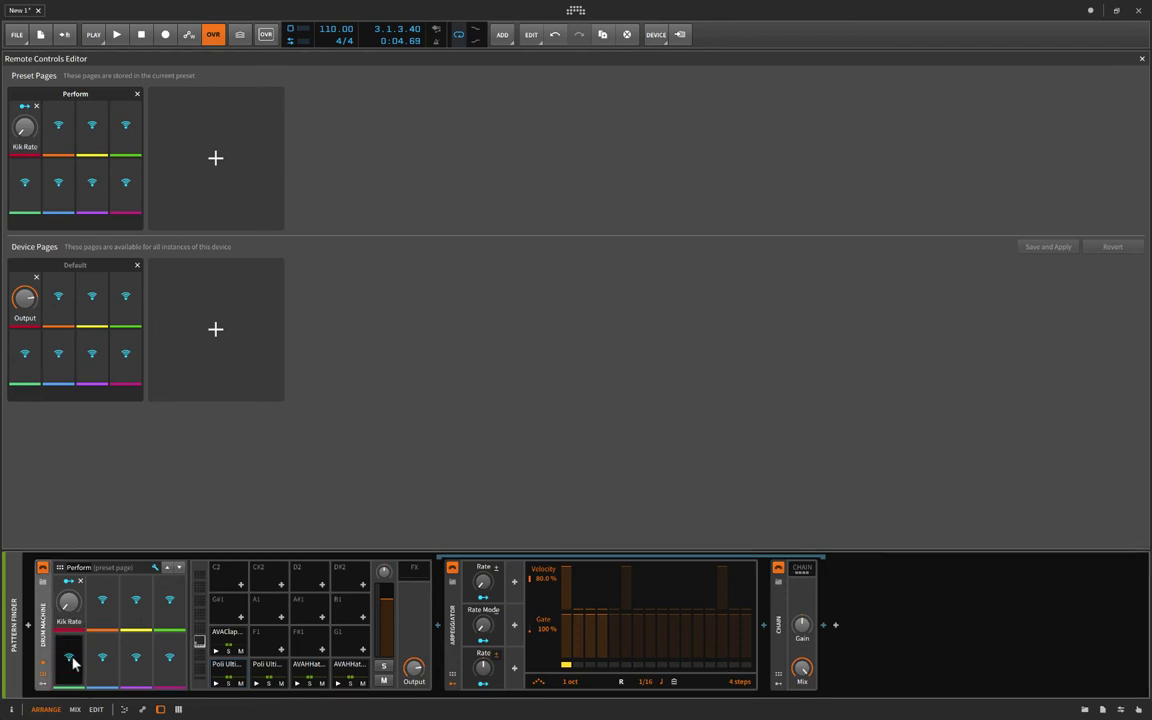
Step: Add the Rate Mode macro as Kik Note and the bipolar Rate macro as Kik Rando to the Perform remote controls page
{"action": "left_click", "coordinate": [482, 626]}
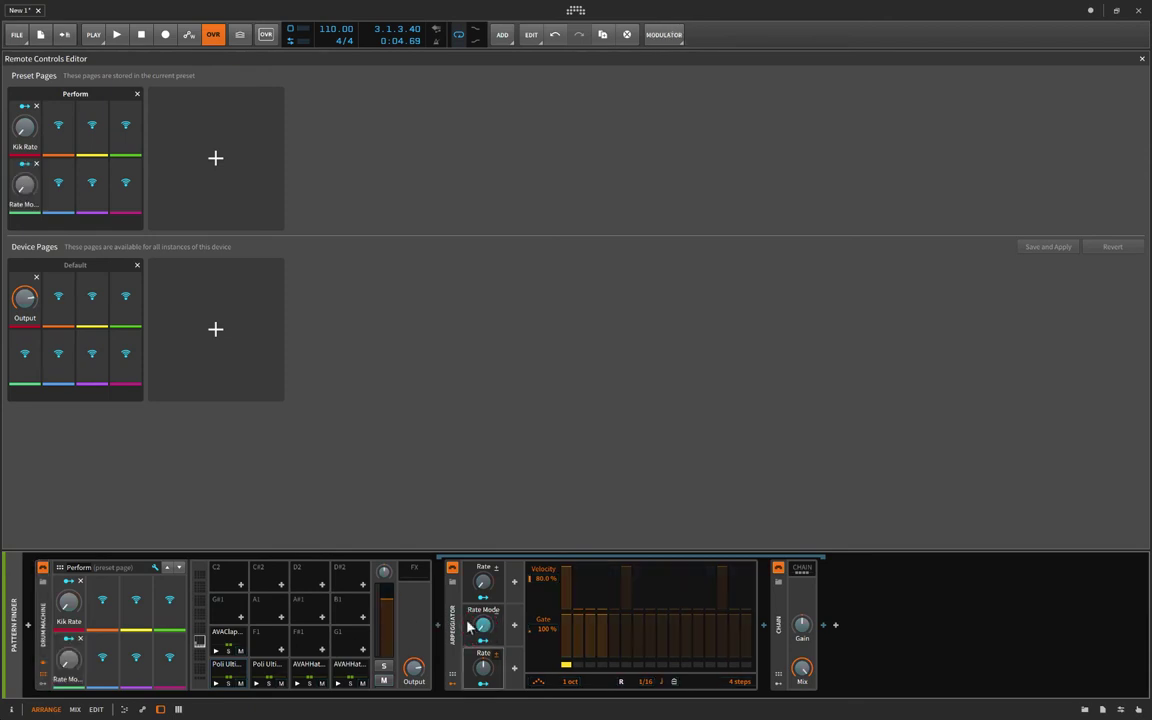
{"action": "left_click", "coordinate": [64, 680]}
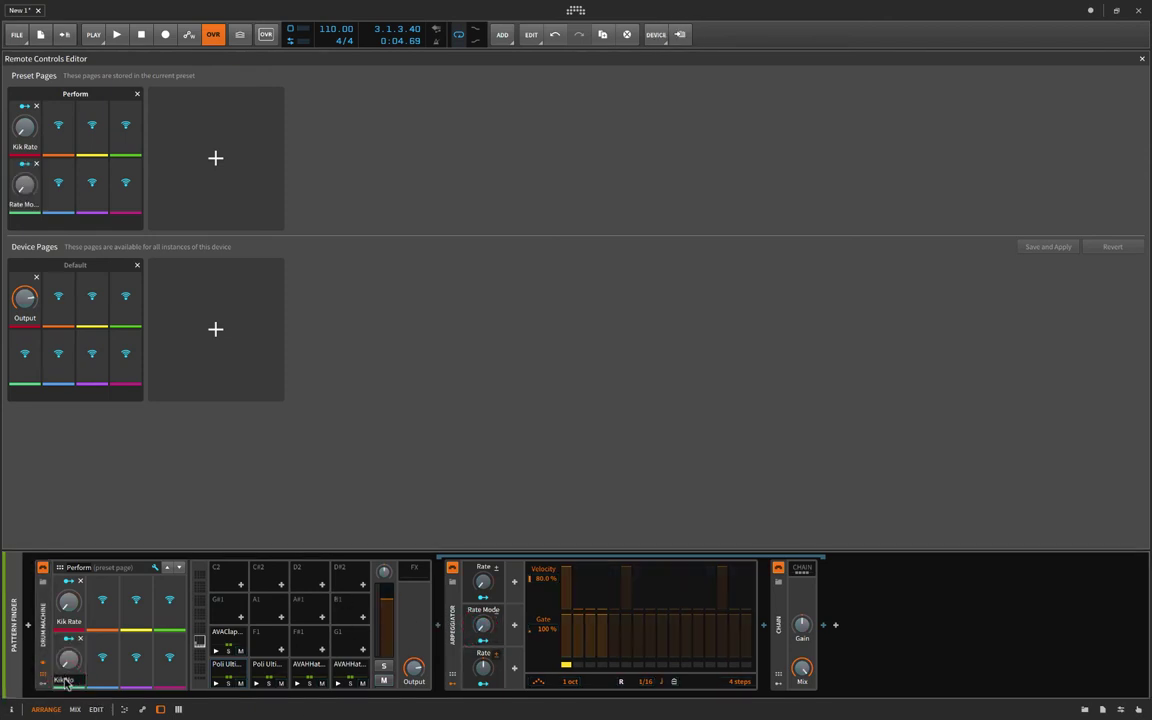
{"action": "left_click", "coordinate": [104, 608]}
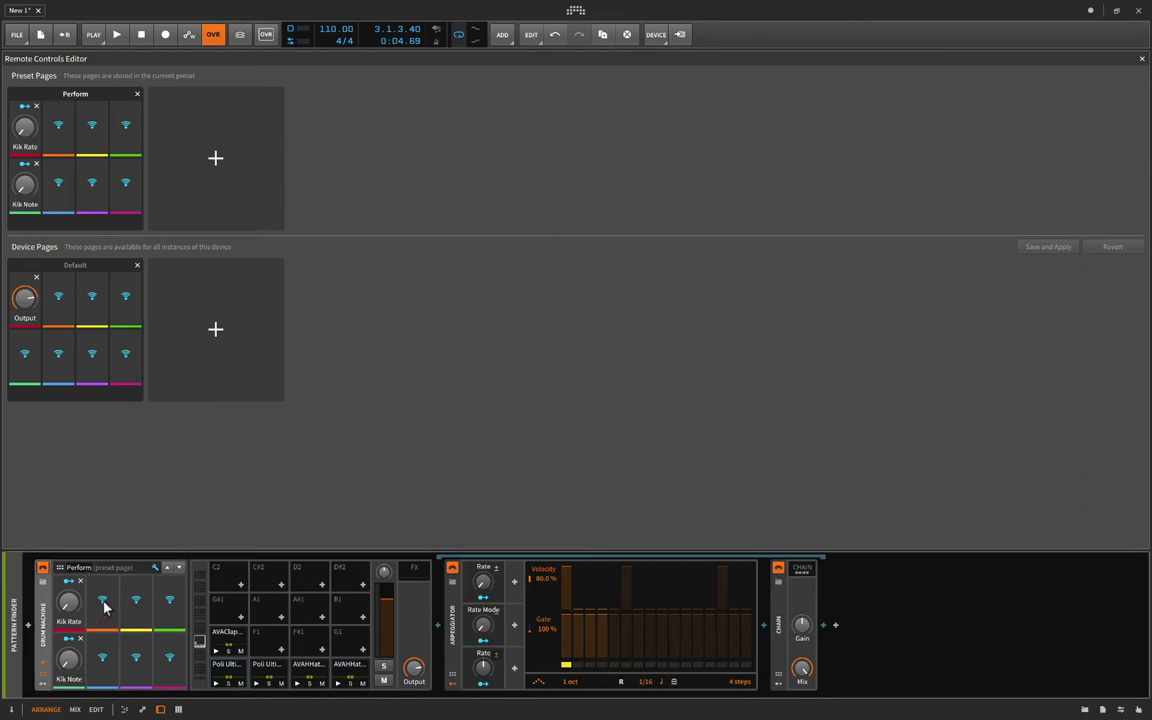
{"action": "left_click", "coordinate": [483, 669]}
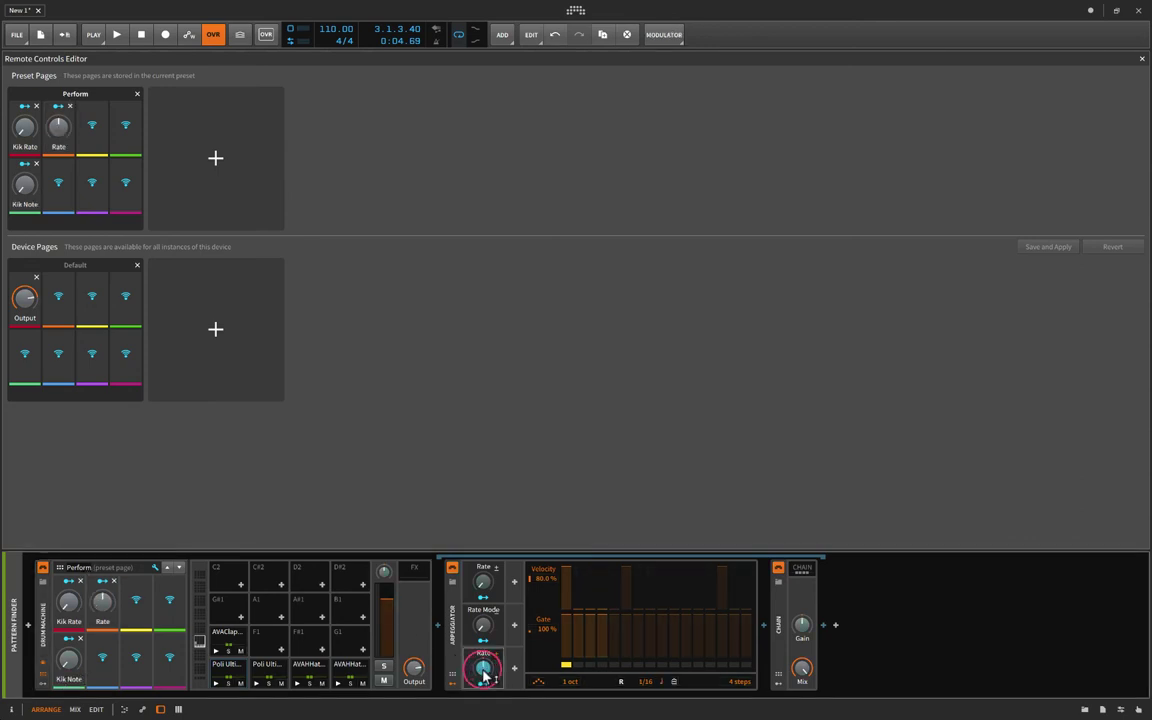
{"action": "left_click", "coordinate": [103, 621]}
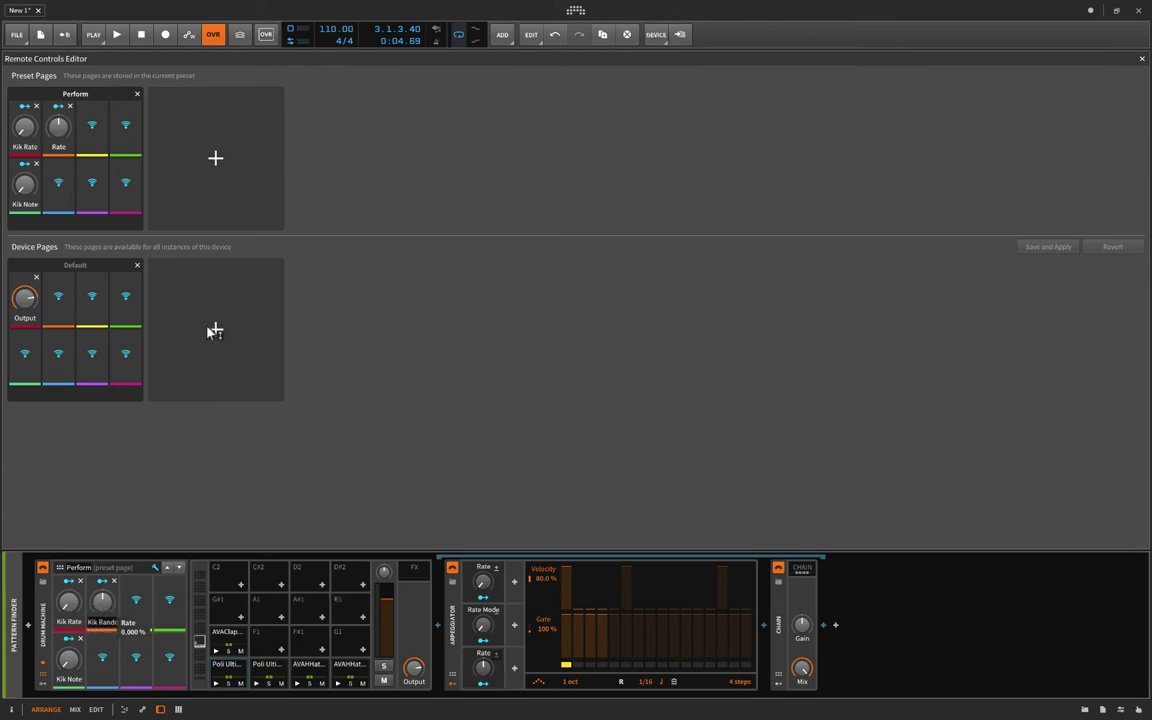
{"action": "left_click", "coordinate": [1142, 58]}
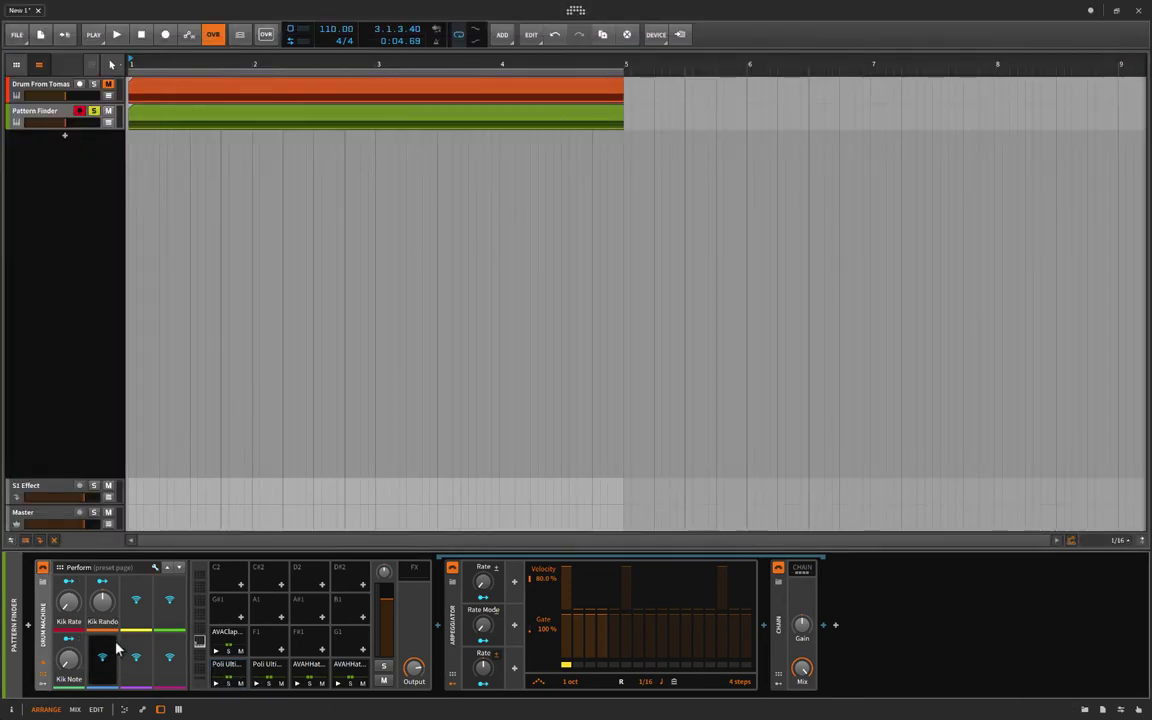
Step: Play the pattern while adjusting the kick's Kik Note, Kik Rando and Kik Rate remote controls to vary its rhythm
{"action": "key", "text": "space"}
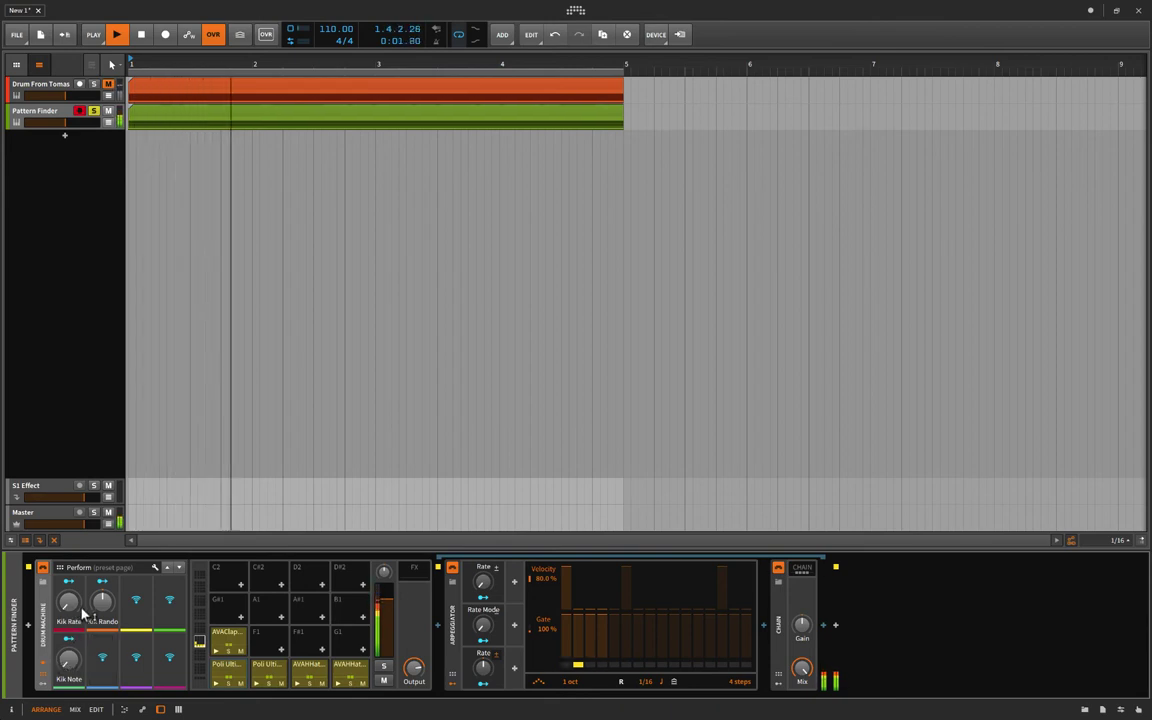
{"action": "left_click_drag", "start_coordinate": [71, 609], "coordinate": [102, 563]}
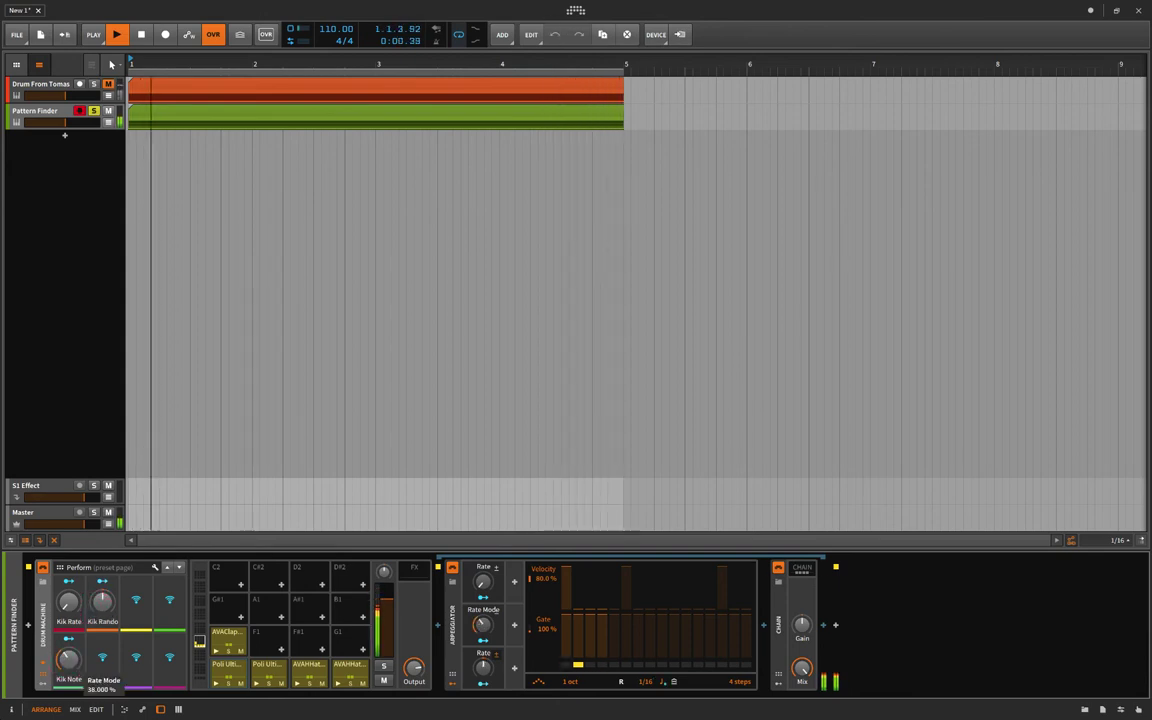
{"action": "left_click_drag", "start_coordinate": [102, 600], "coordinate": [102, 540]}
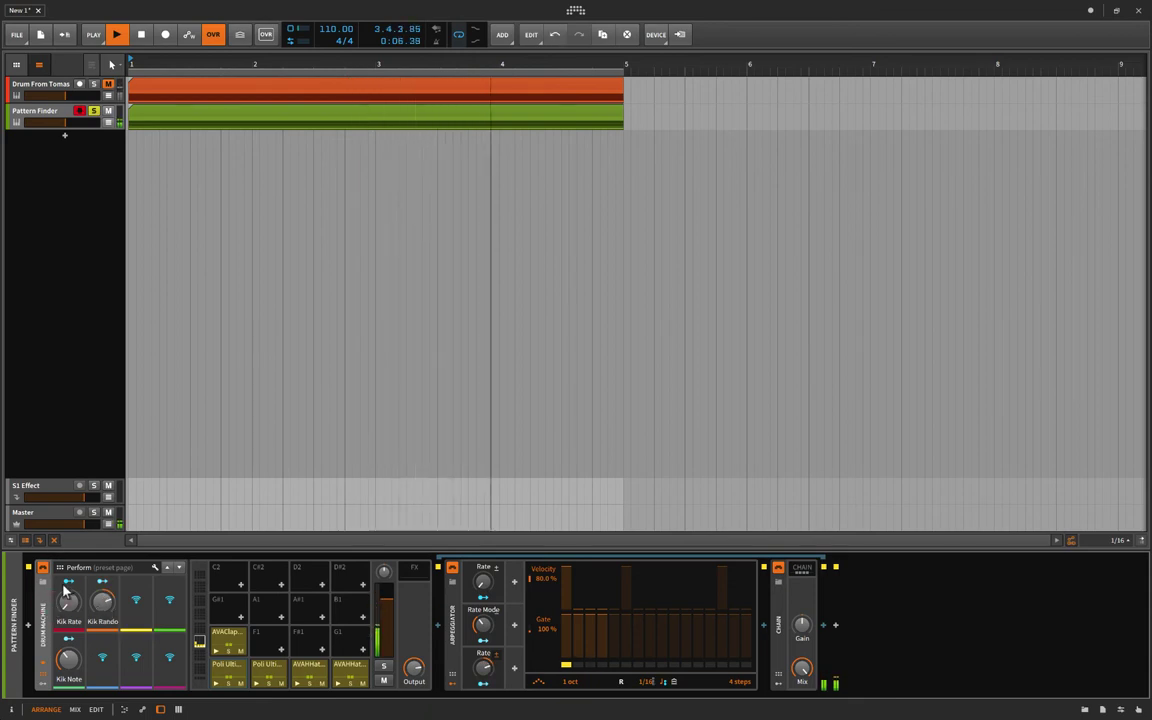
{"action": "left_click_drag", "start_coordinate": [68, 602], "coordinate": [102, 618]}
{"action": "key", "text": "space"}
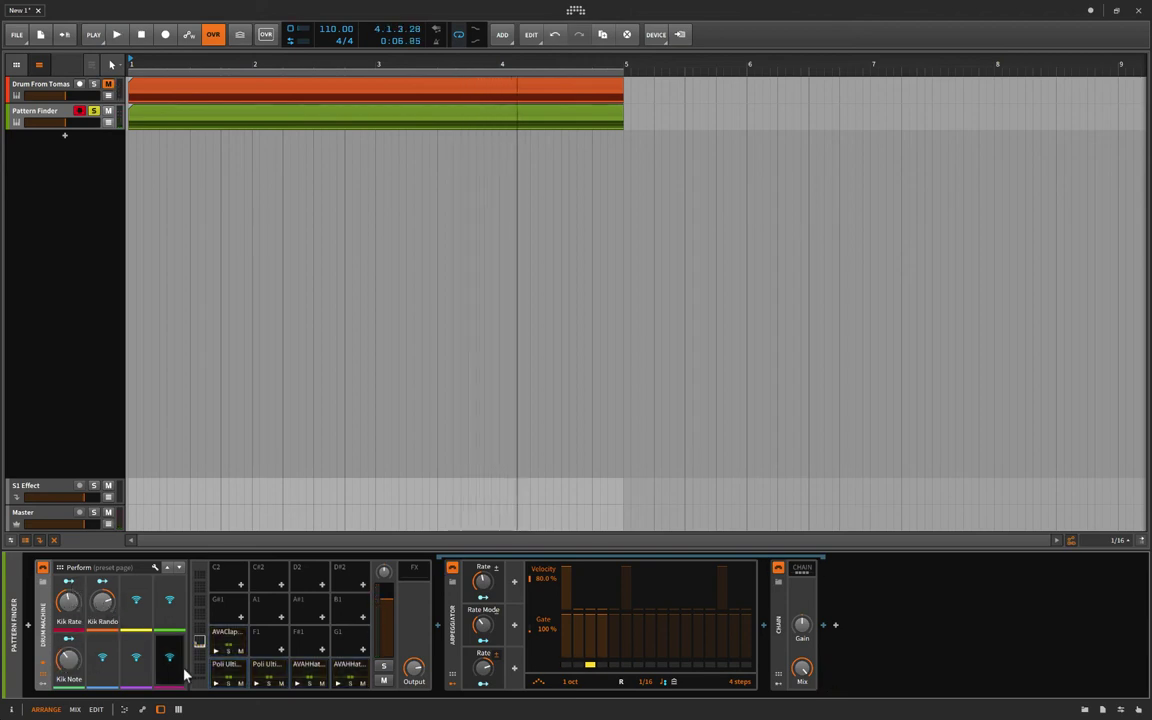
Step: Add three Macro modulators to the Arpeggiator on the snare pad
{"action": "left_click", "coordinate": [267, 668]}
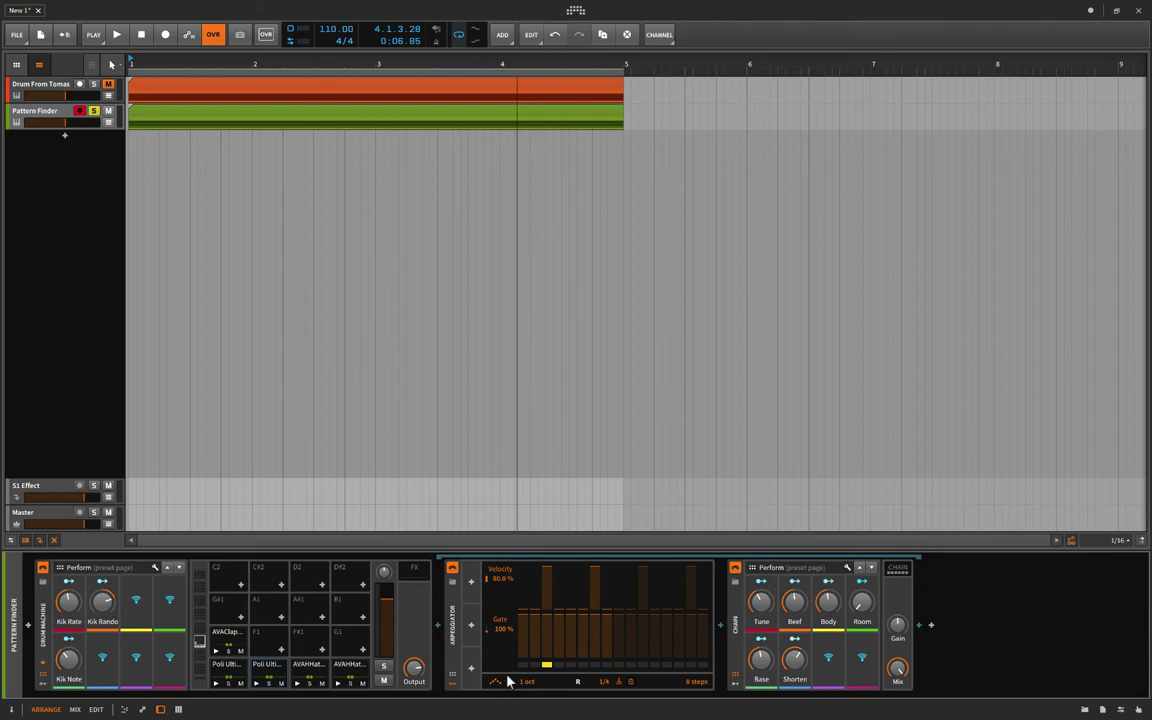
{"action": "left_click", "coordinate": [301, 668]}
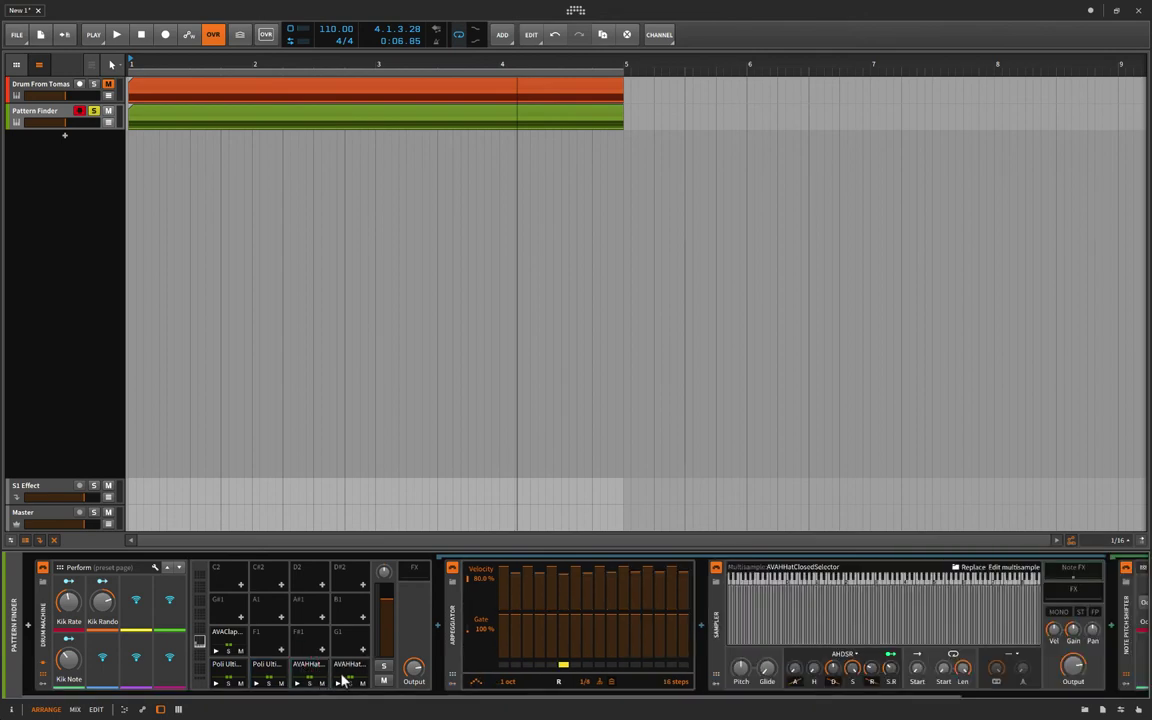
{"action": "left_click", "coordinate": [348, 668]}
{"action": "left_click", "coordinate": [225, 637]}
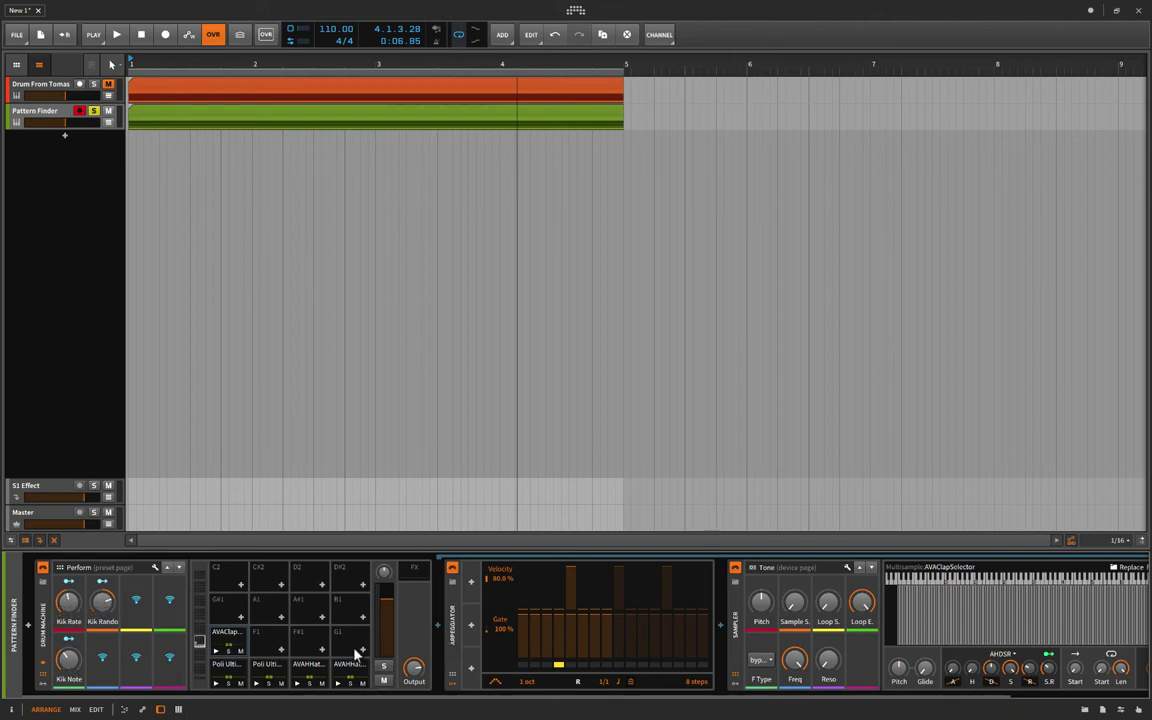
{"action": "left_click", "coordinate": [264, 668]}
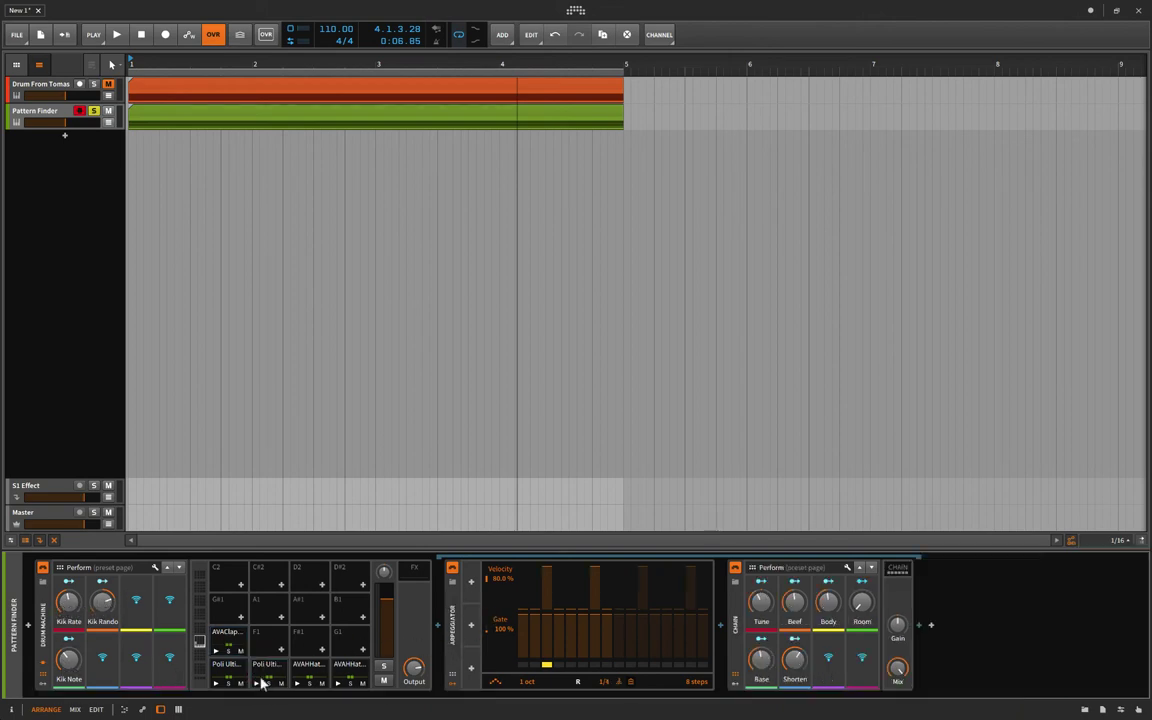
{"action": "left_click", "coordinate": [471, 583]}
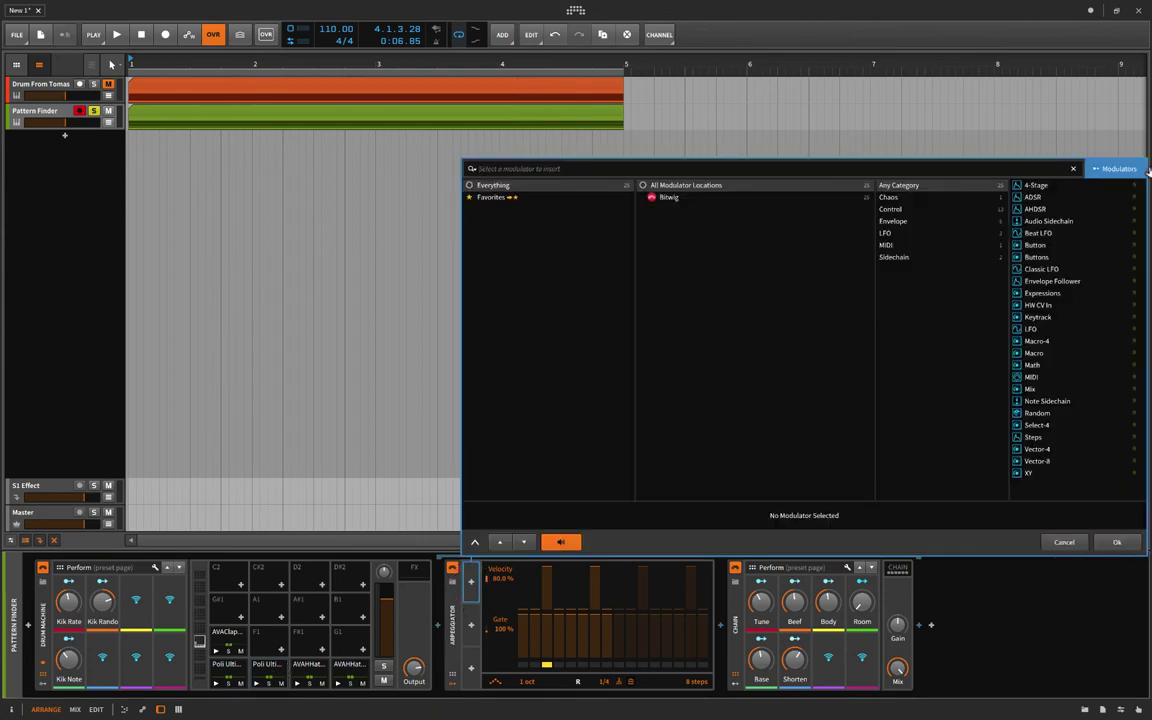
{"action": "left_click", "coordinate": [1034, 353]}
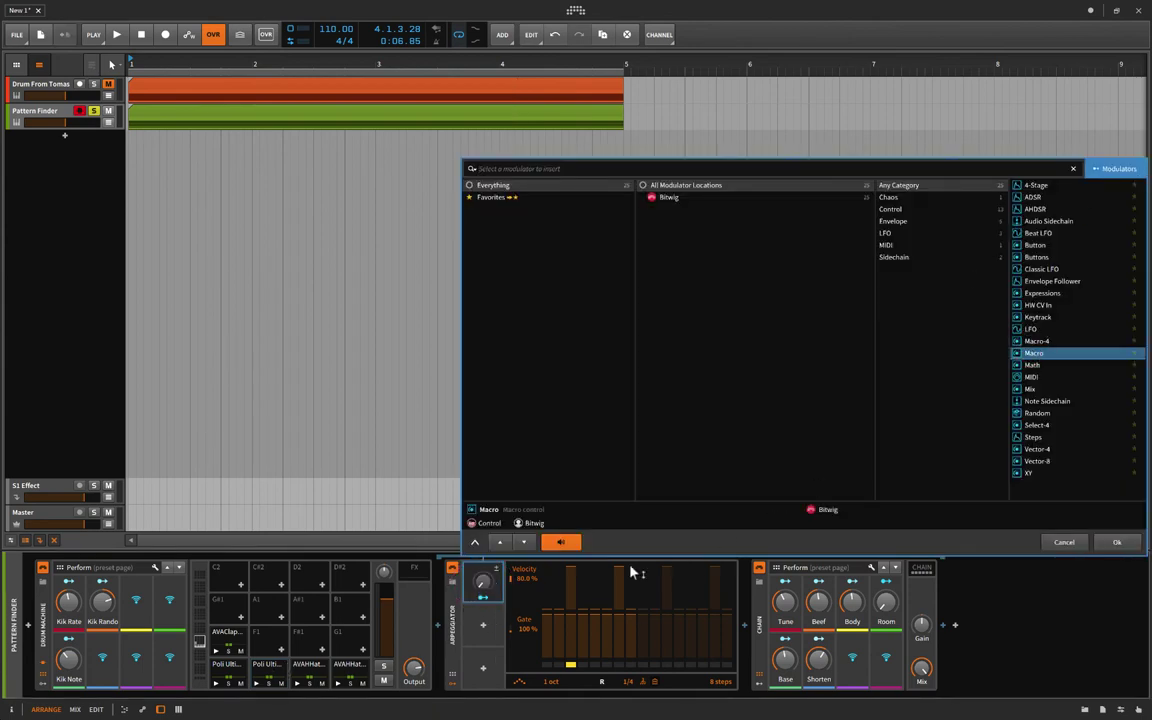
{"action": "left_click", "coordinate": [480, 622]}
{"action": "left_click", "coordinate": [1033, 397]}
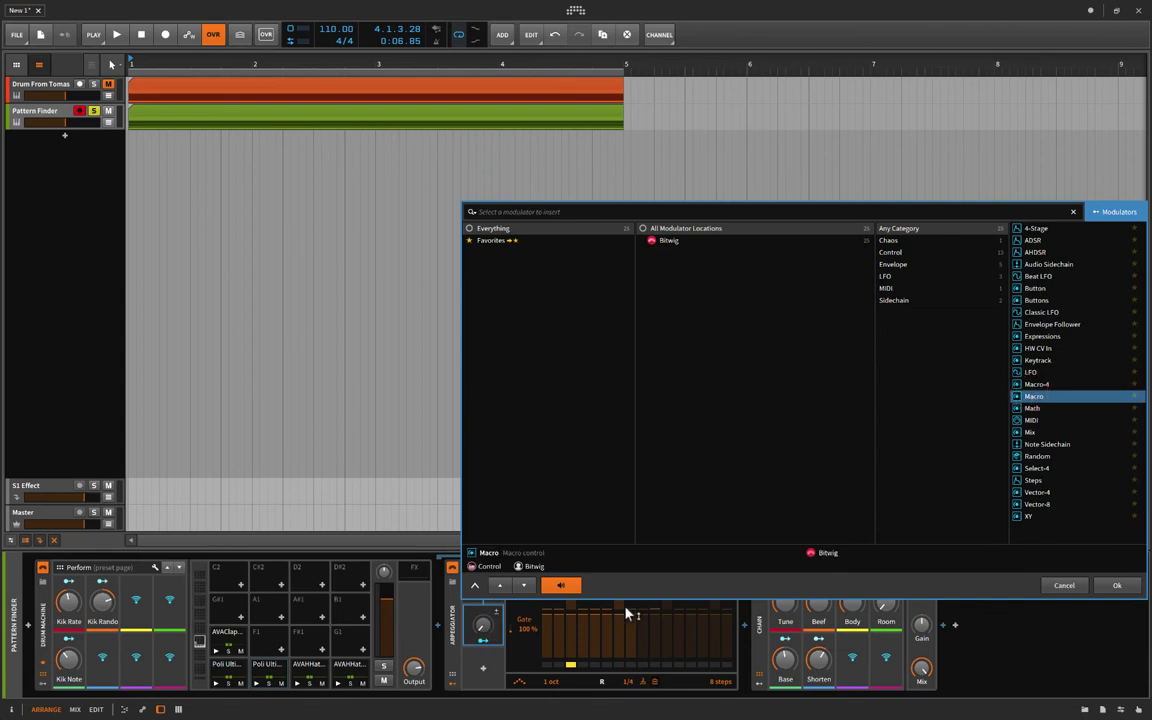
{"action": "left_click", "coordinate": [484, 673]}
{"action": "left_click", "coordinate": [1034, 441]}
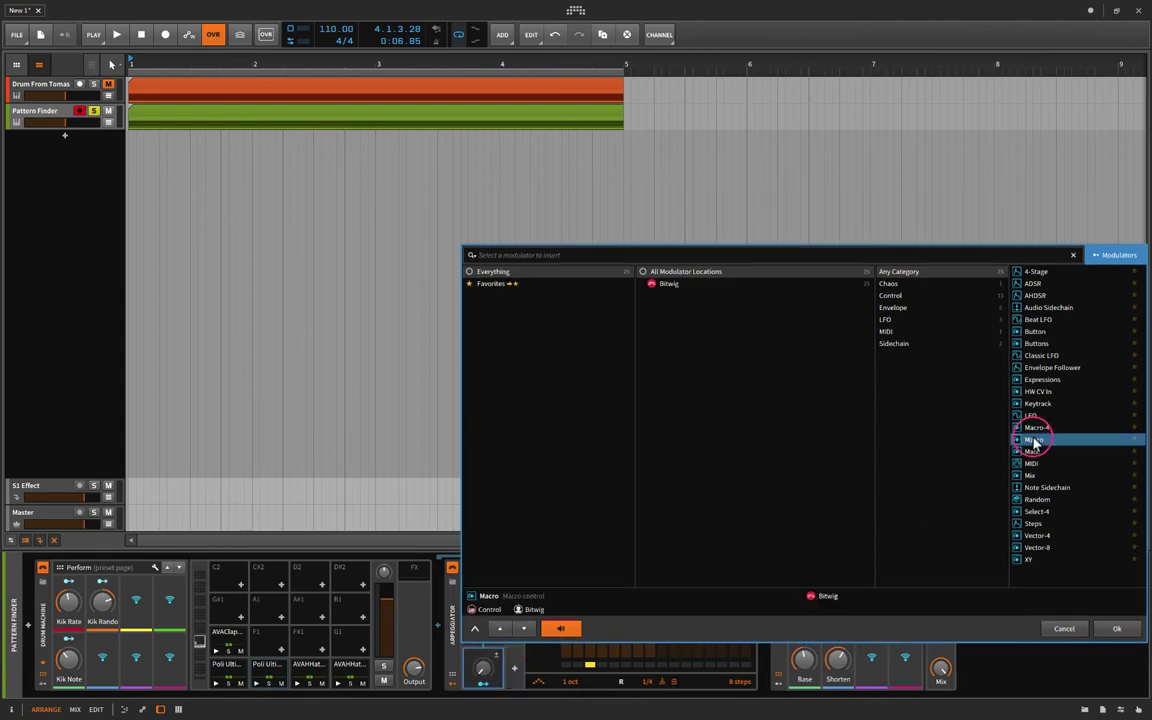
{"action": "left_click", "coordinate": [1115, 629]}
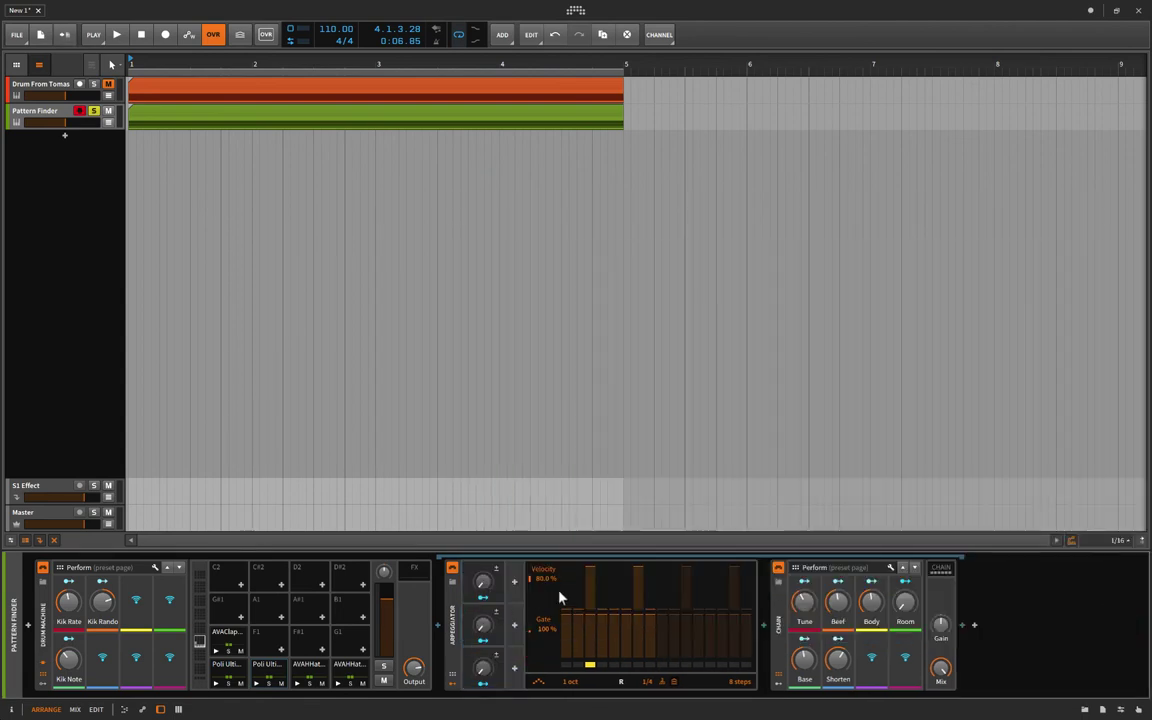
Step: Set the snare Arpeggiator's rate to 1/1, mapping the first macro to the rate and the second to the note timing type (Rate Mode)
{"action": "left_click", "coordinate": [646, 681]}
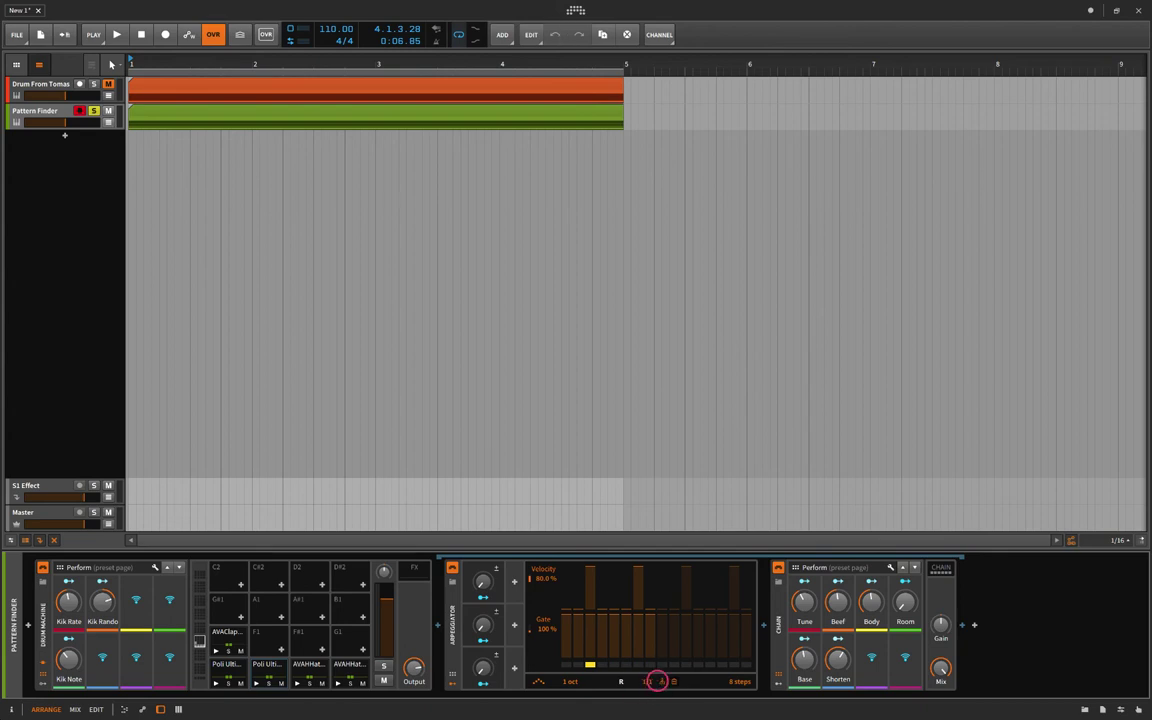
{"action": "left_click", "coordinate": [481, 596]}
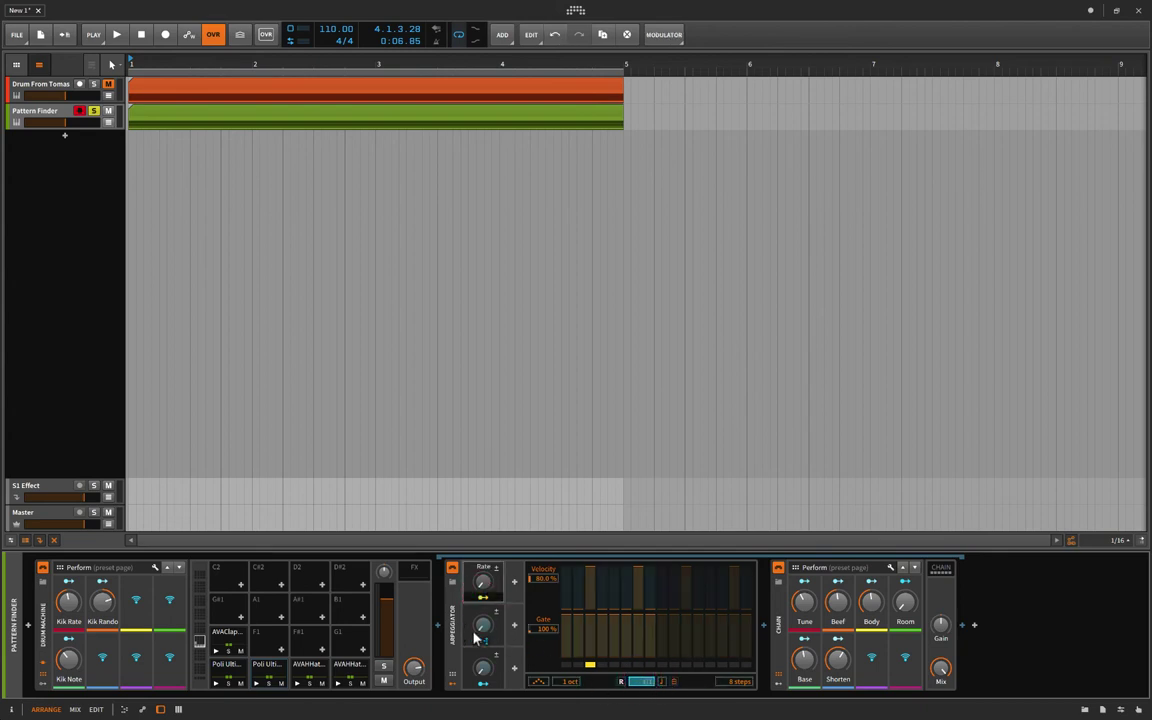
{"action": "left_click", "coordinate": [483, 597]}
{"action": "left_click", "coordinate": [484, 641]}
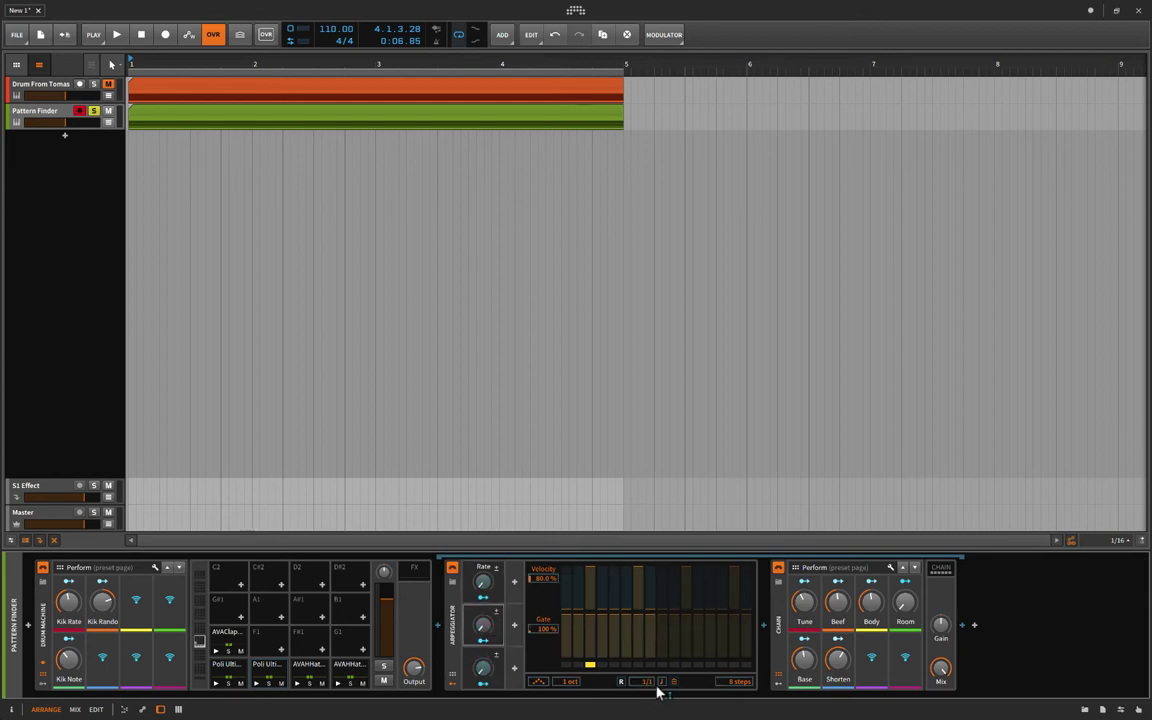
{"action": "left_click", "coordinate": [659, 682]}
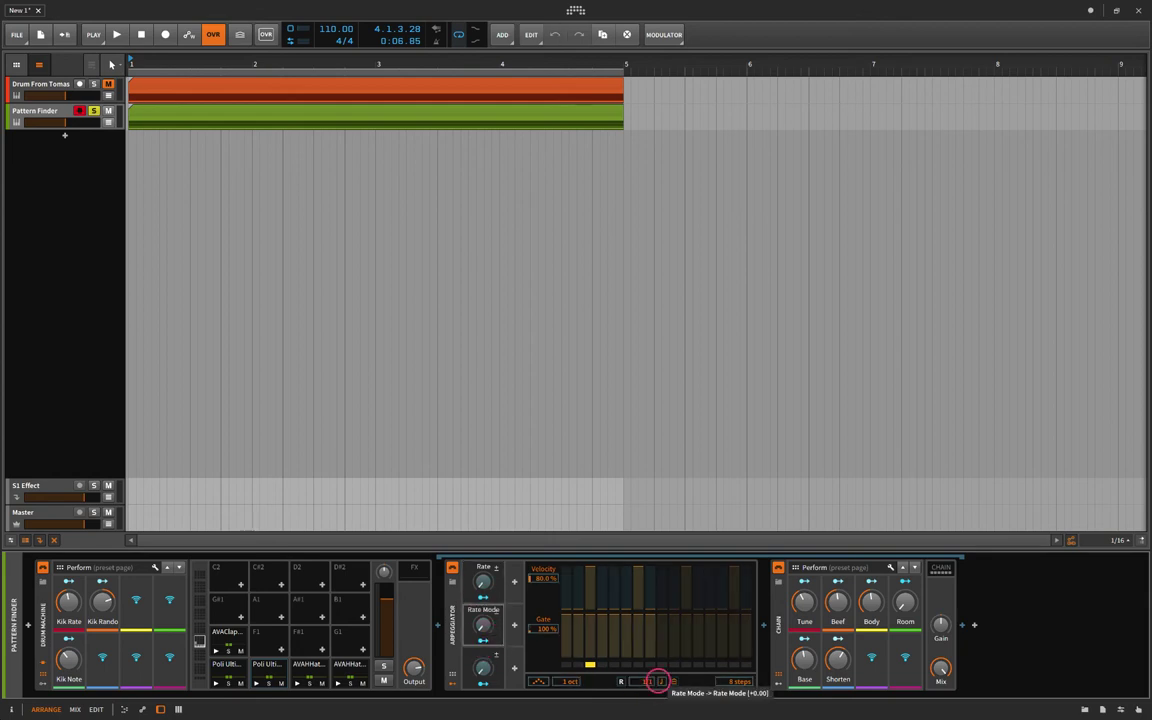
{"action": "left_click", "coordinate": [485, 642]}
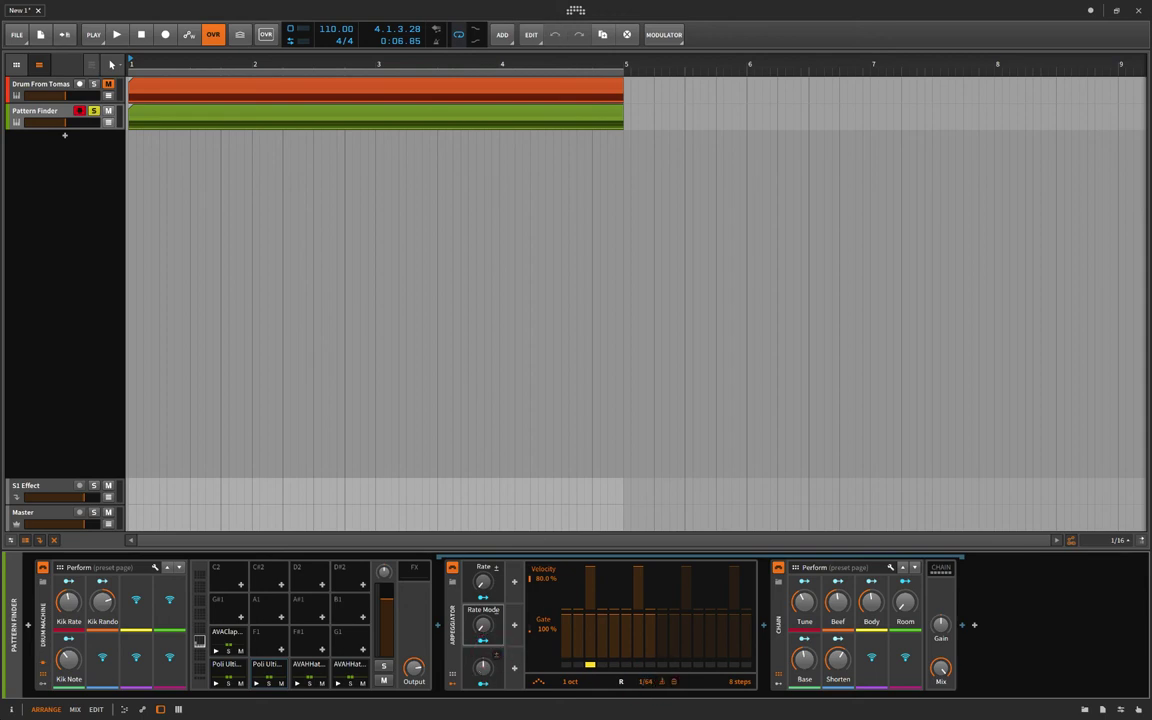
Step: Set the snare Arpeggiator's base rate to 1/64 and map the bipolar third macro to its rate and Rate Mode
{"action": "left_click", "coordinate": [481, 684]}
{"action": "left_click_drag", "start_coordinate": [638, 681], "coordinate": [640, 684]}
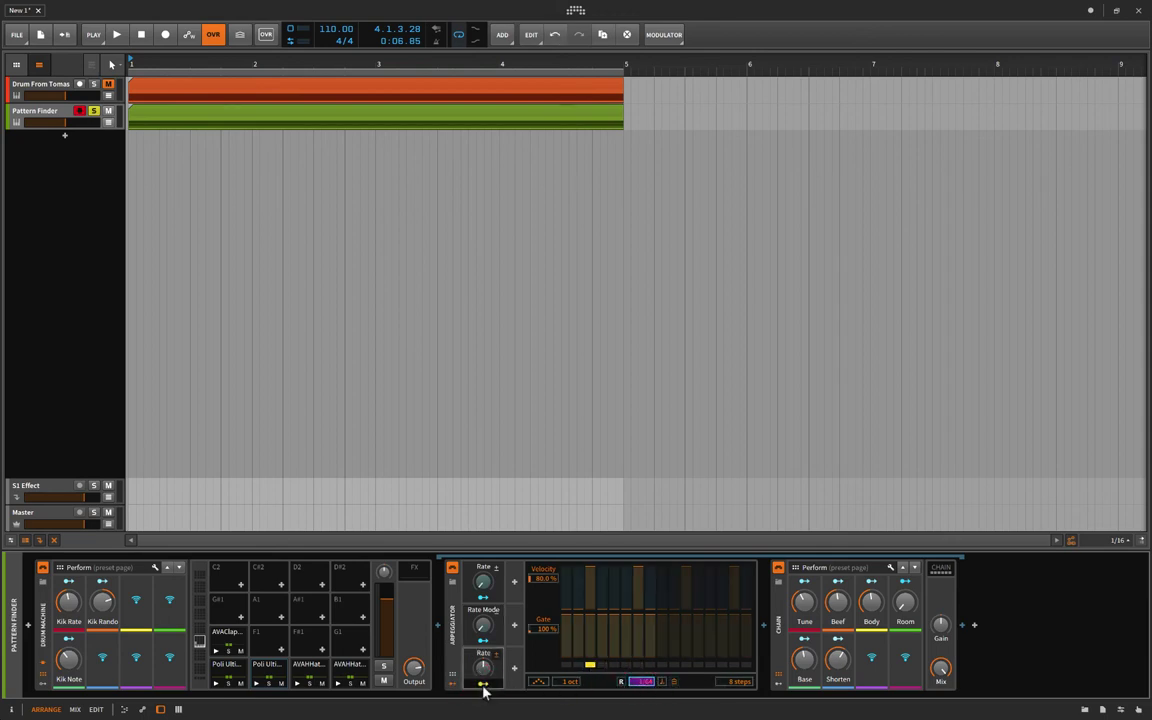
{"action": "left_click", "coordinate": [482, 685]}
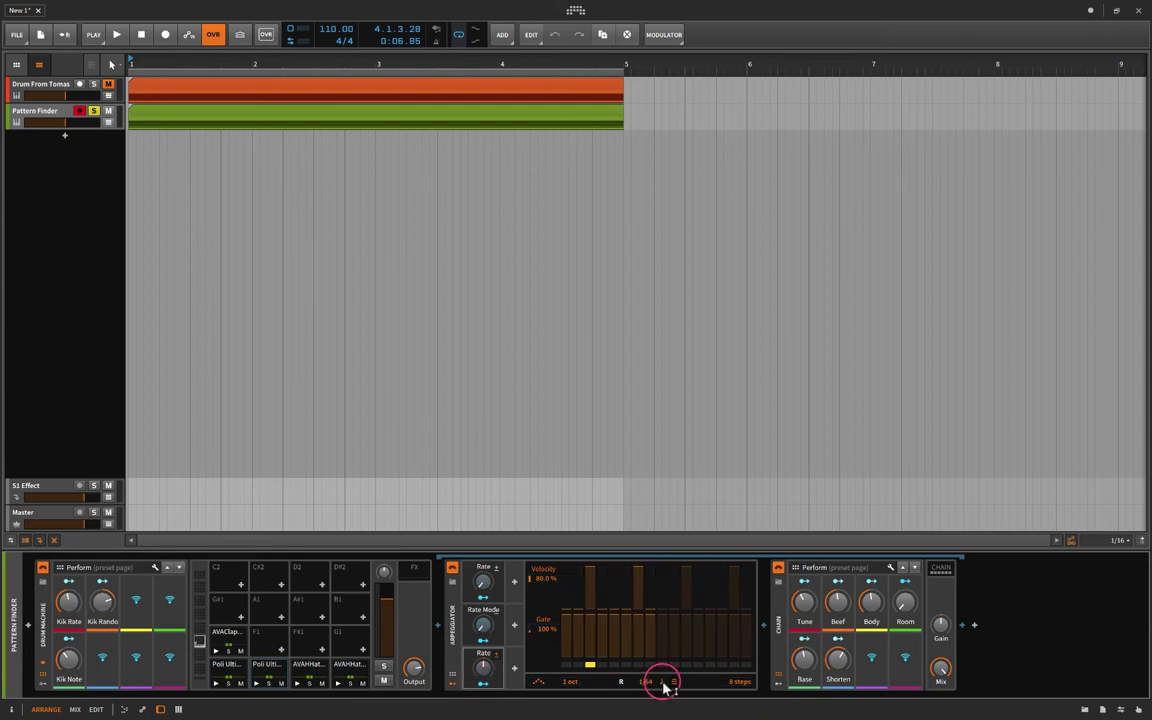
{"action": "left_click", "coordinate": [478, 683]}
{"action": "left_click", "coordinate": [658, 680]}
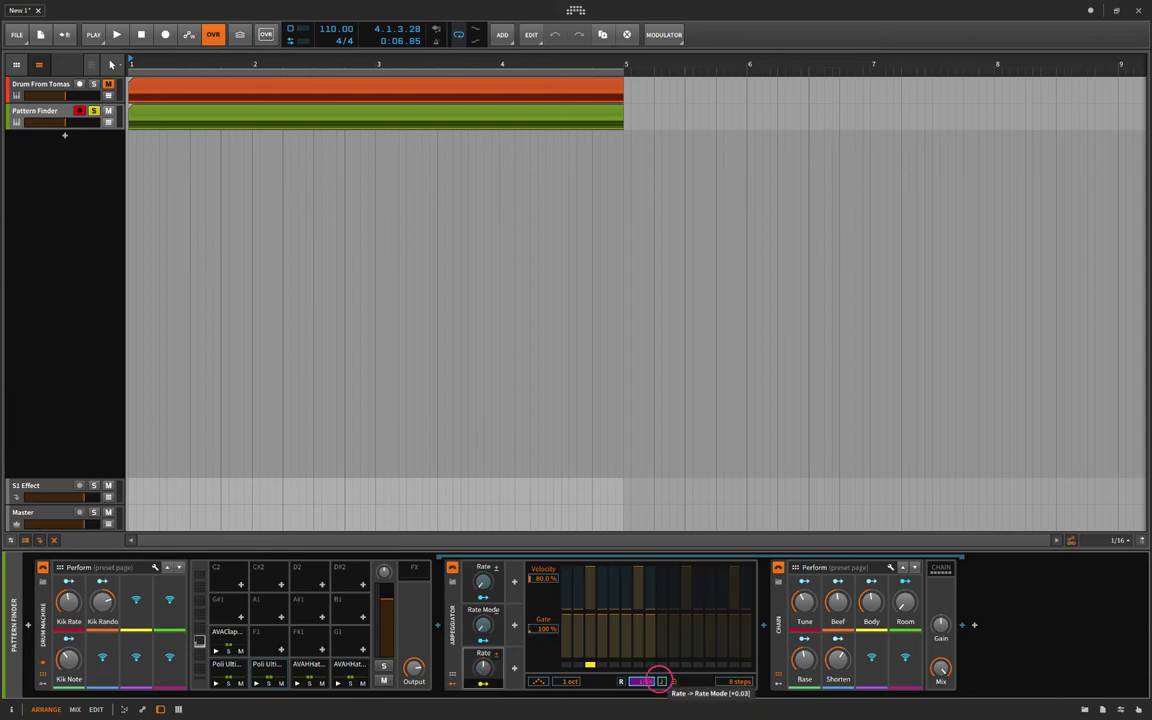
{"action": "left_click", "coordinate": [482, 684]}
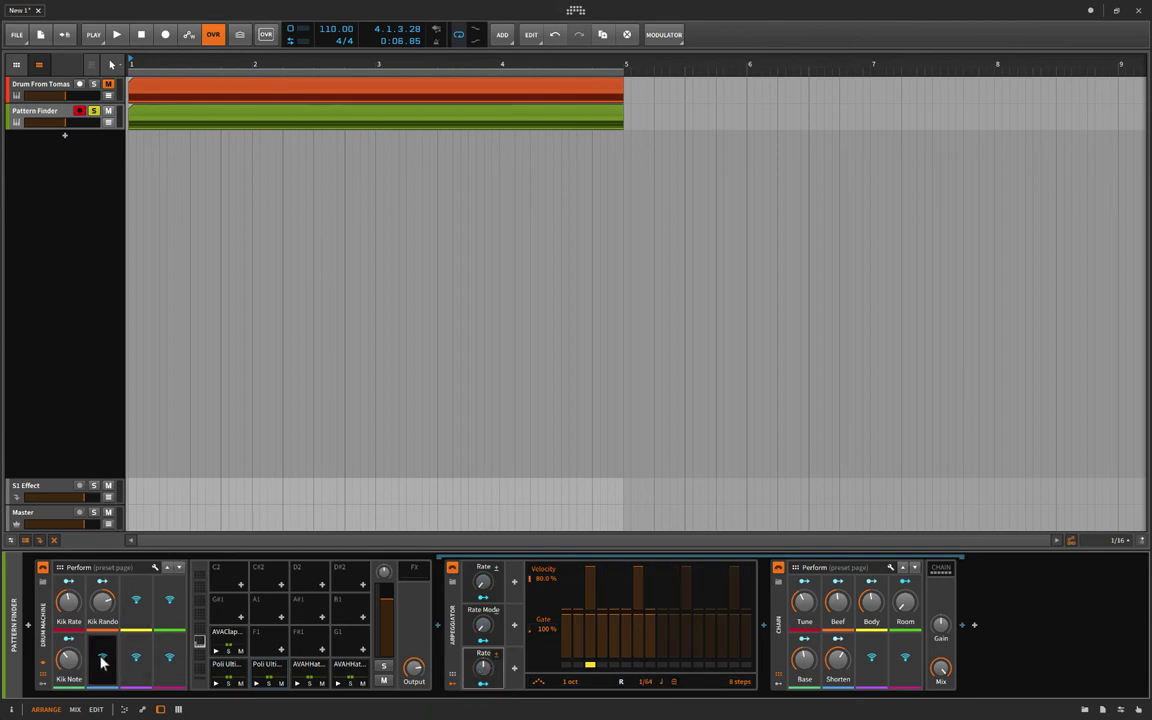
Step: Assign the snare's first Rate macro to the free slot beside Kik Note on the Perform page and name it Snr Rate
{"action": "left_click", "coordinate": [101, 659]}
{"action": "left_click", "coordinate": [482, 588]}
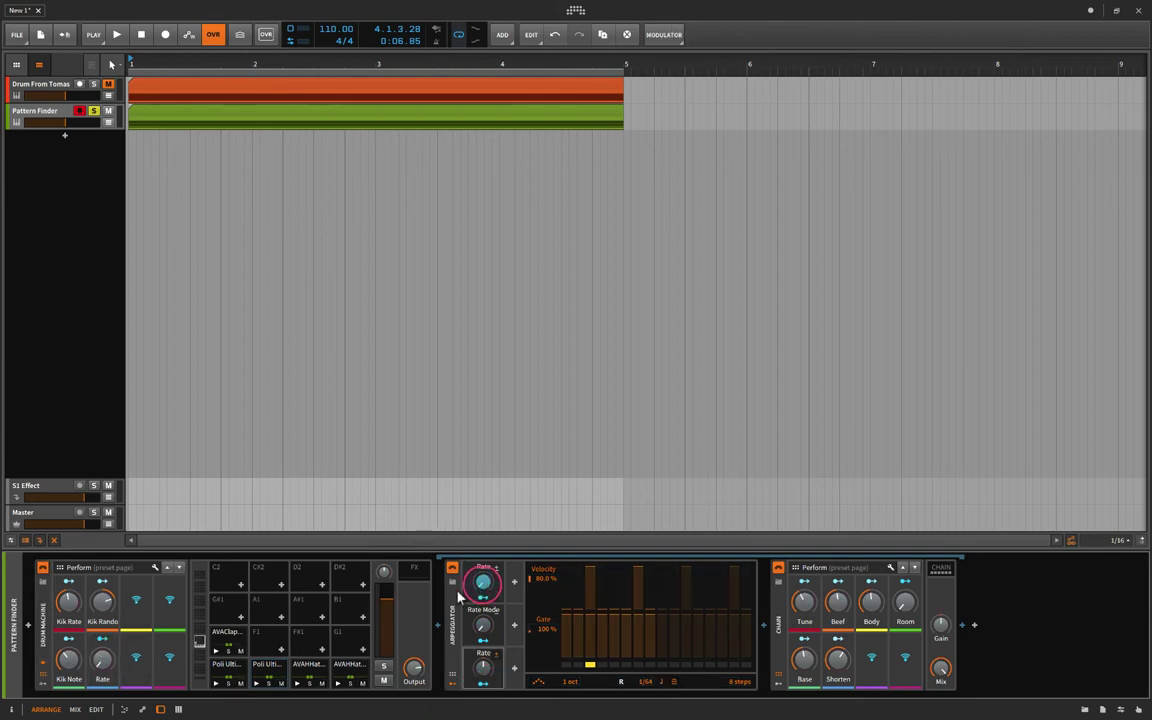
{"action": "left_click", "coordinate": [104, 674]}
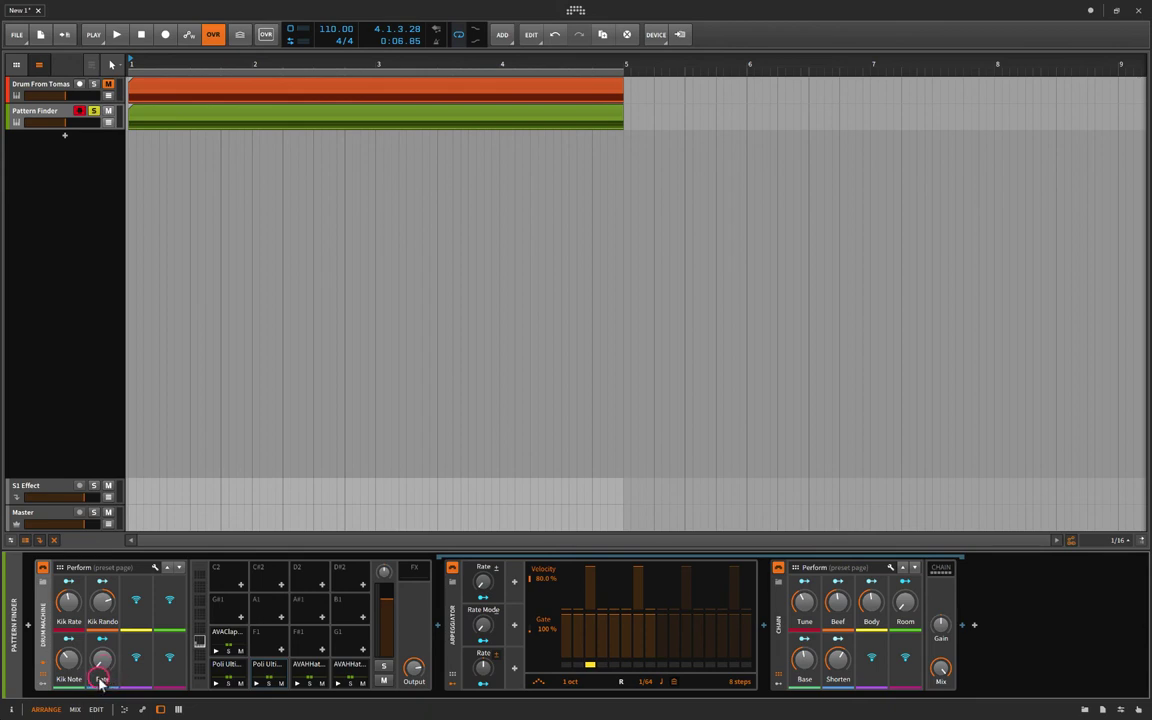
{"action": "double_click", "coordinate": [99, 680]}
{"action": "type", "text": "Ns"}
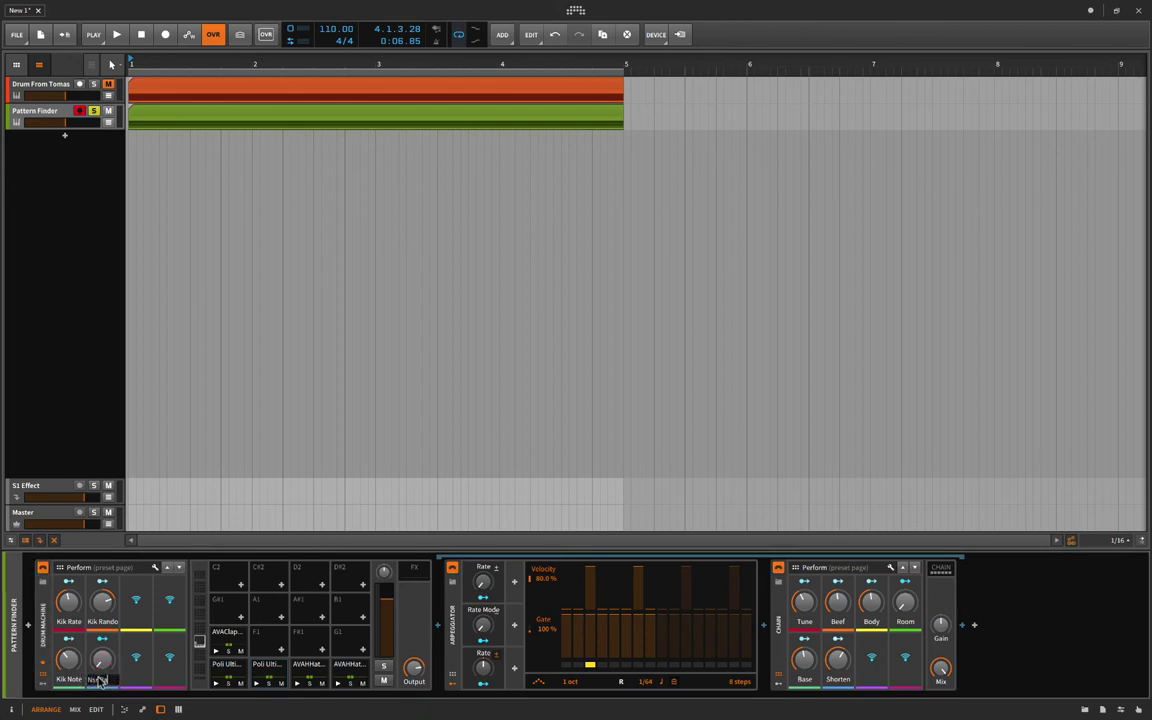
{"action": "type", "text": " Rate"}
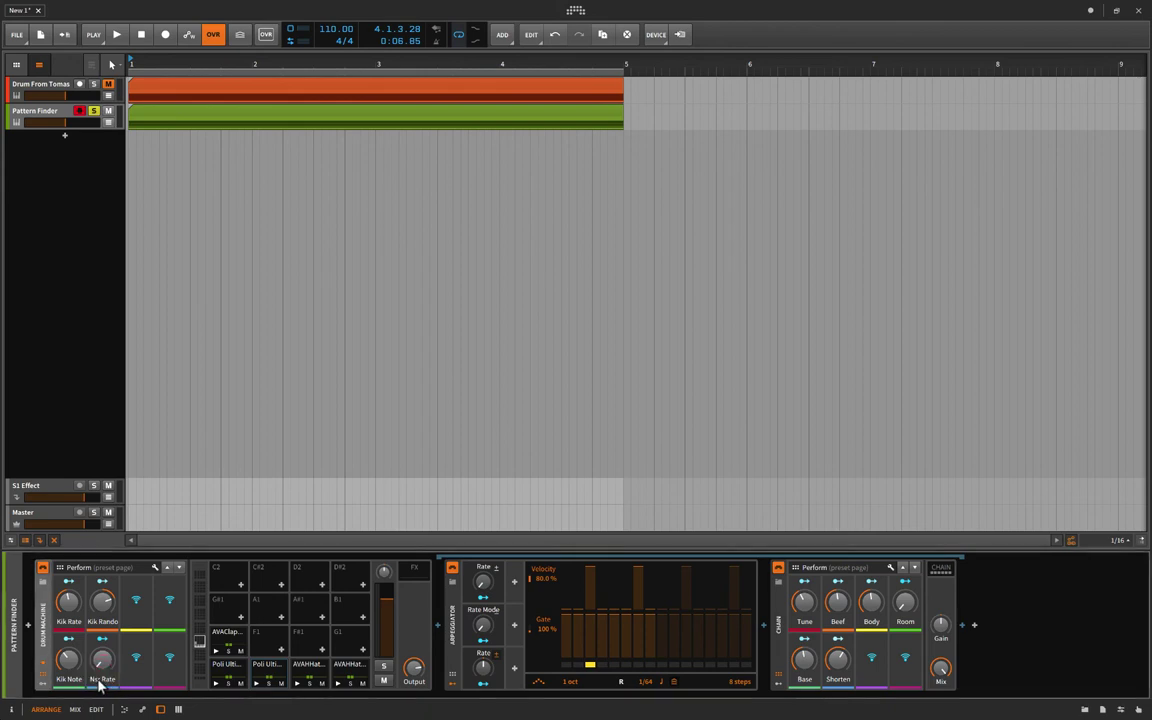
{"action": "double_click", "coordinate": [100, 682]}
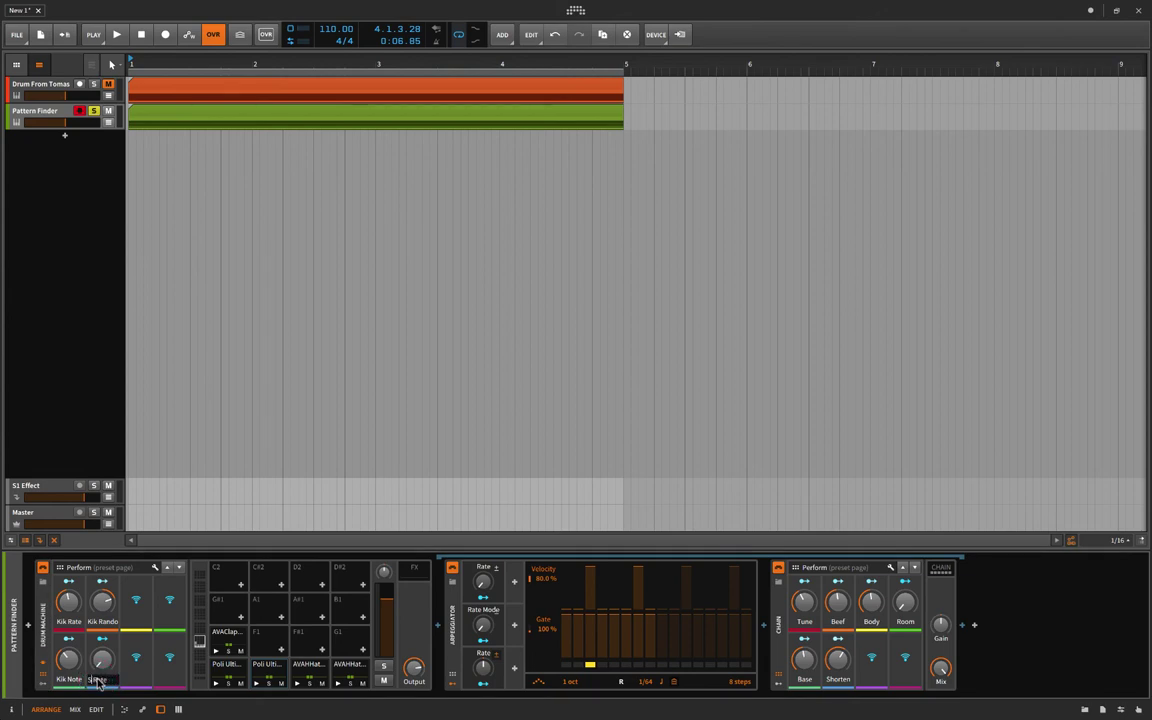
{"action": "key", "text": "Return"}
Step: Add the snare's Rate Mode macro as Snr Note and its bipolar Rate macro as Snr Rando to the Perform remote controls page
{"action": "left_click", "coordinate": [136, 603]}
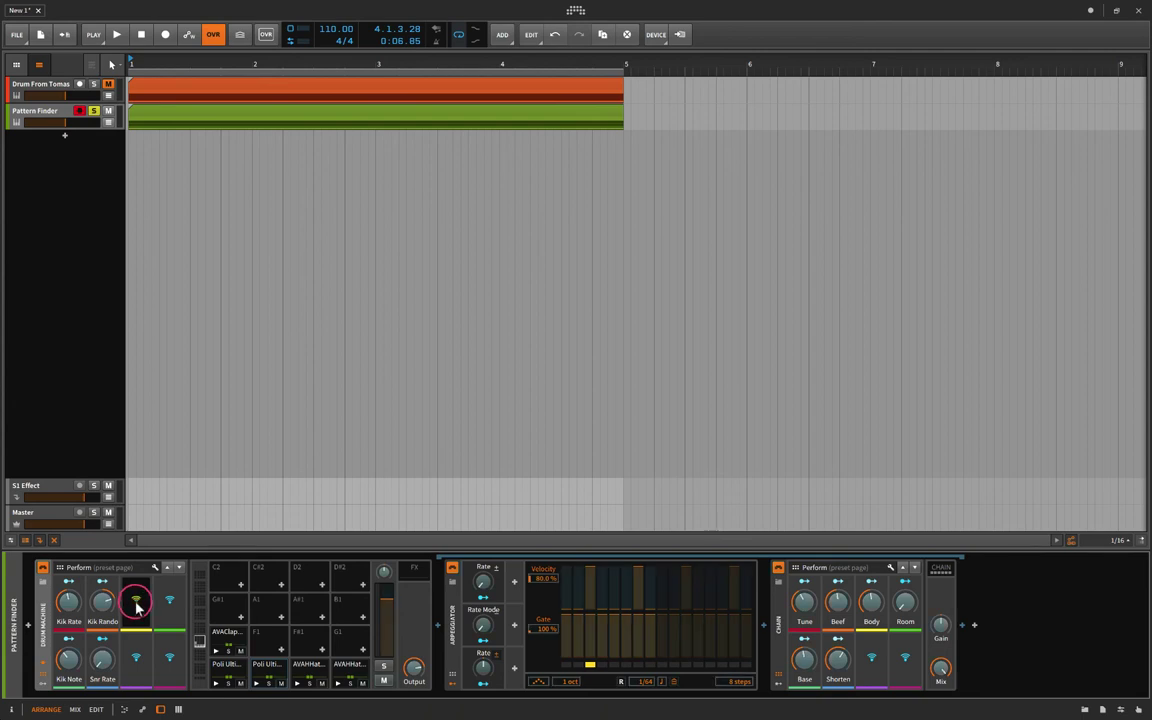
{"action": "left_click", "coordinate": [483, 625]}
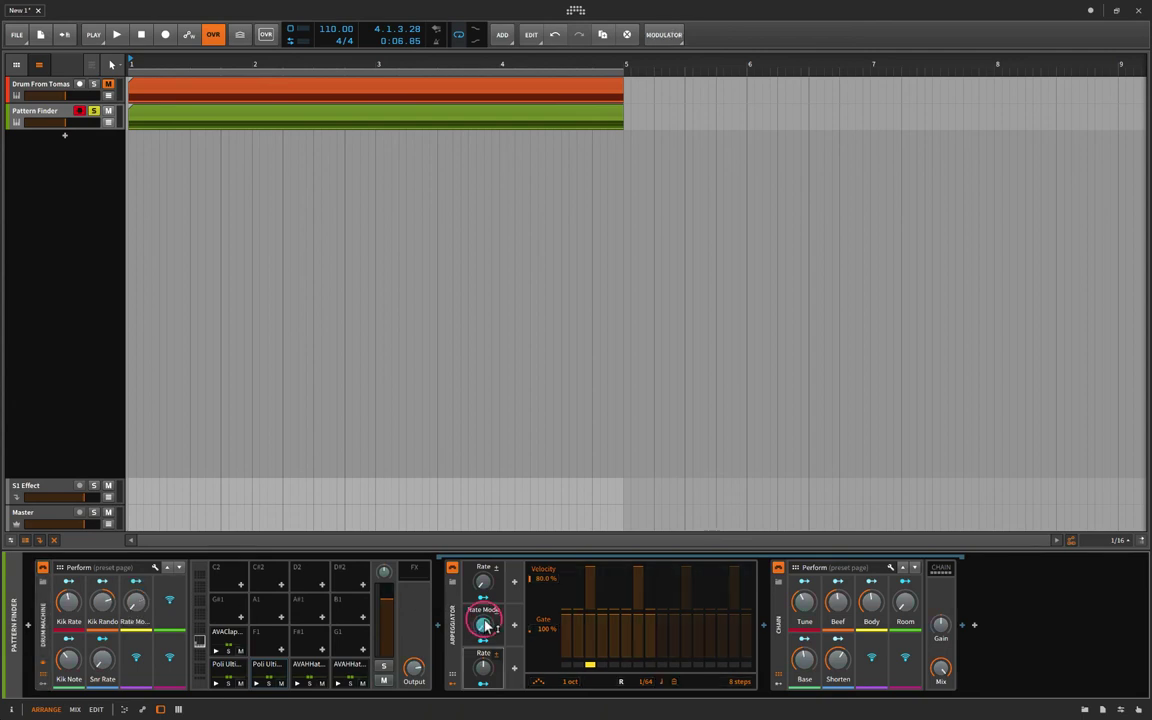
{"action": "double_click", "coordinate": [138, 621]}
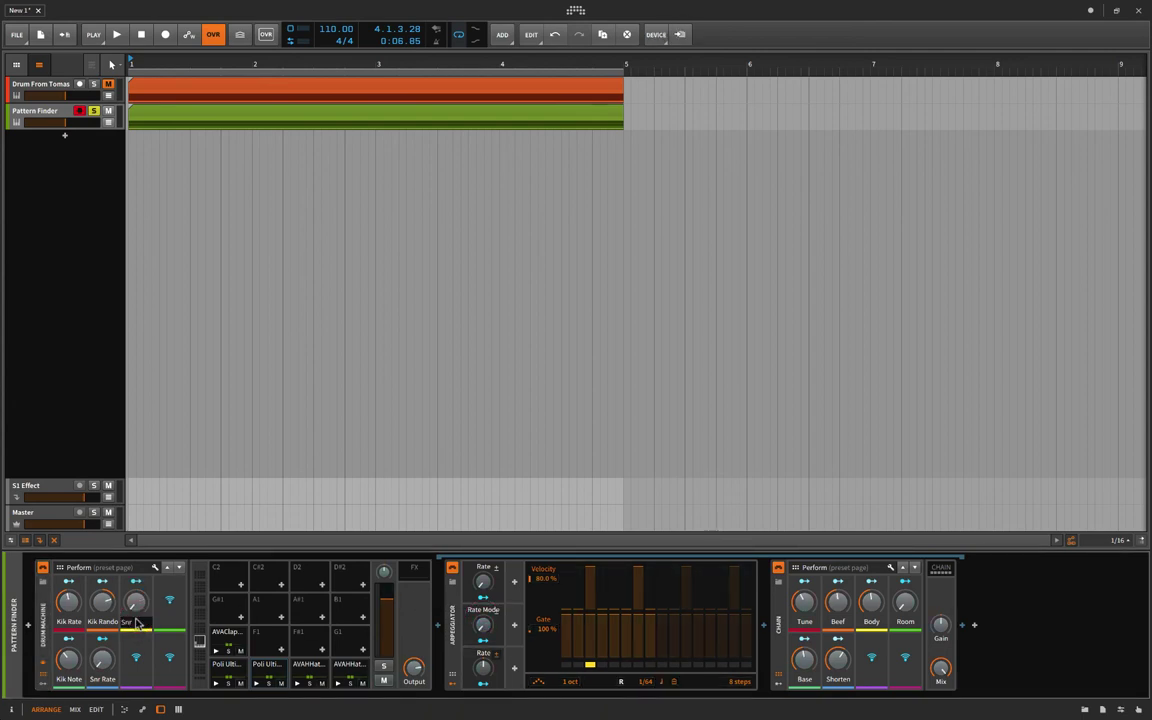
{"action": "key", "text": "Return"}
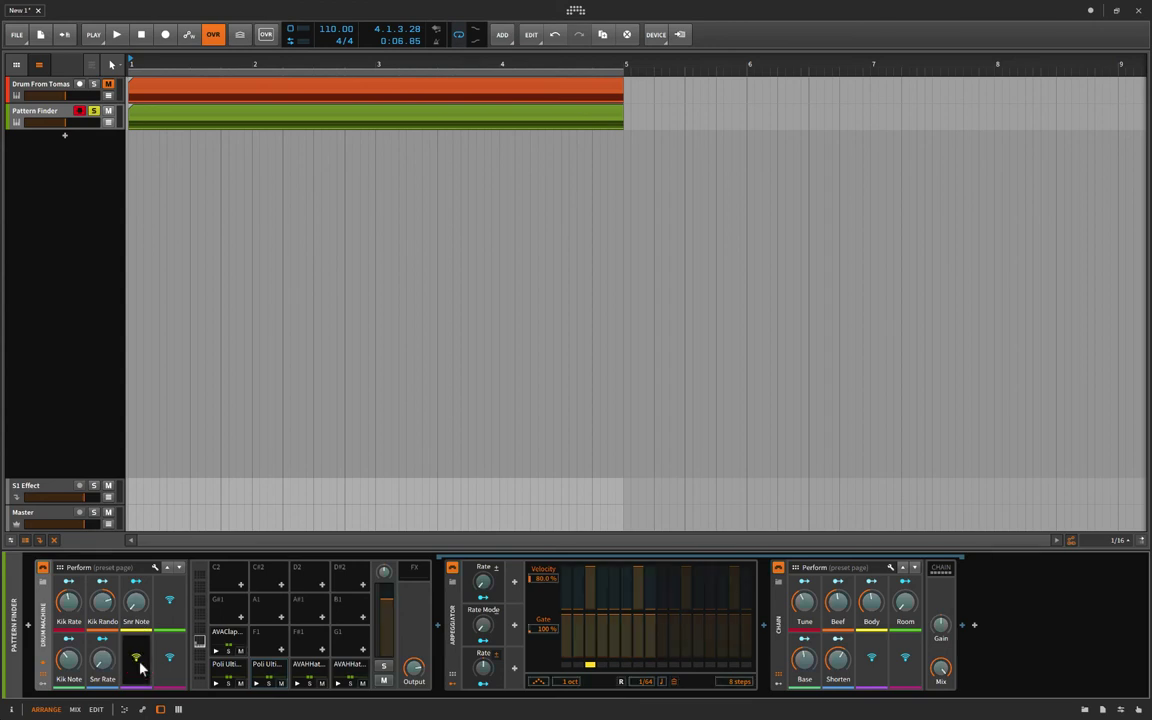
{"action": "left_click", "coordinate": [483, 668]}
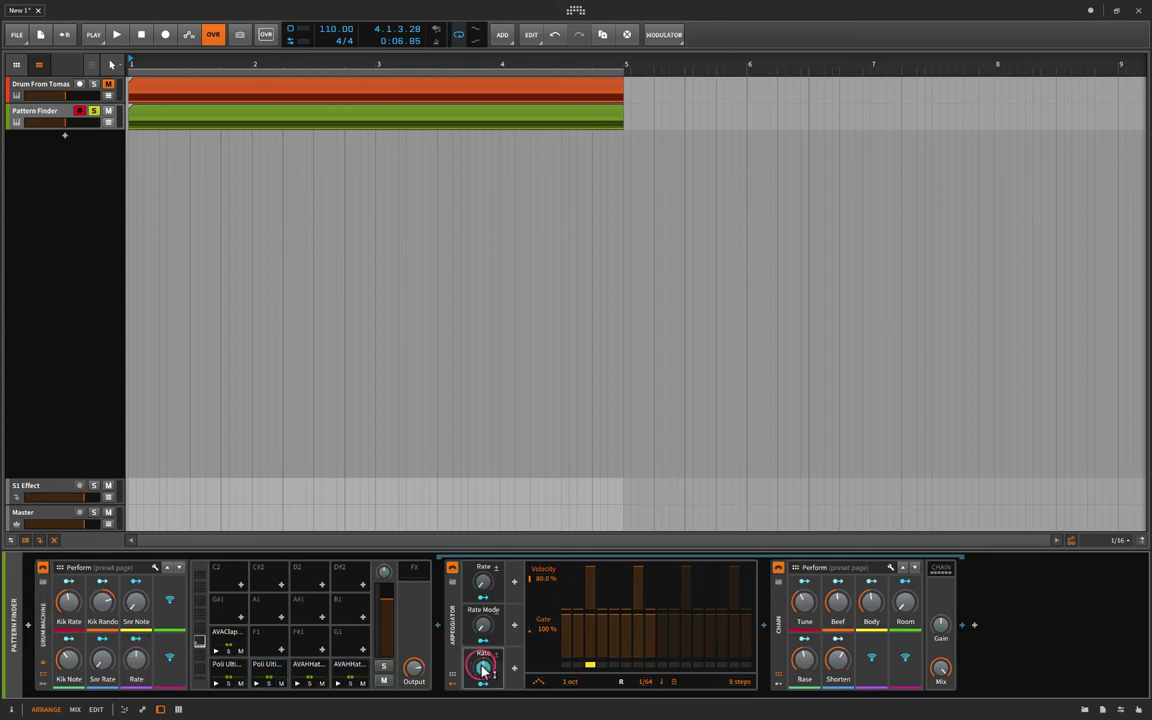
{"action": "left_click", "coordinate": [139, 681]}
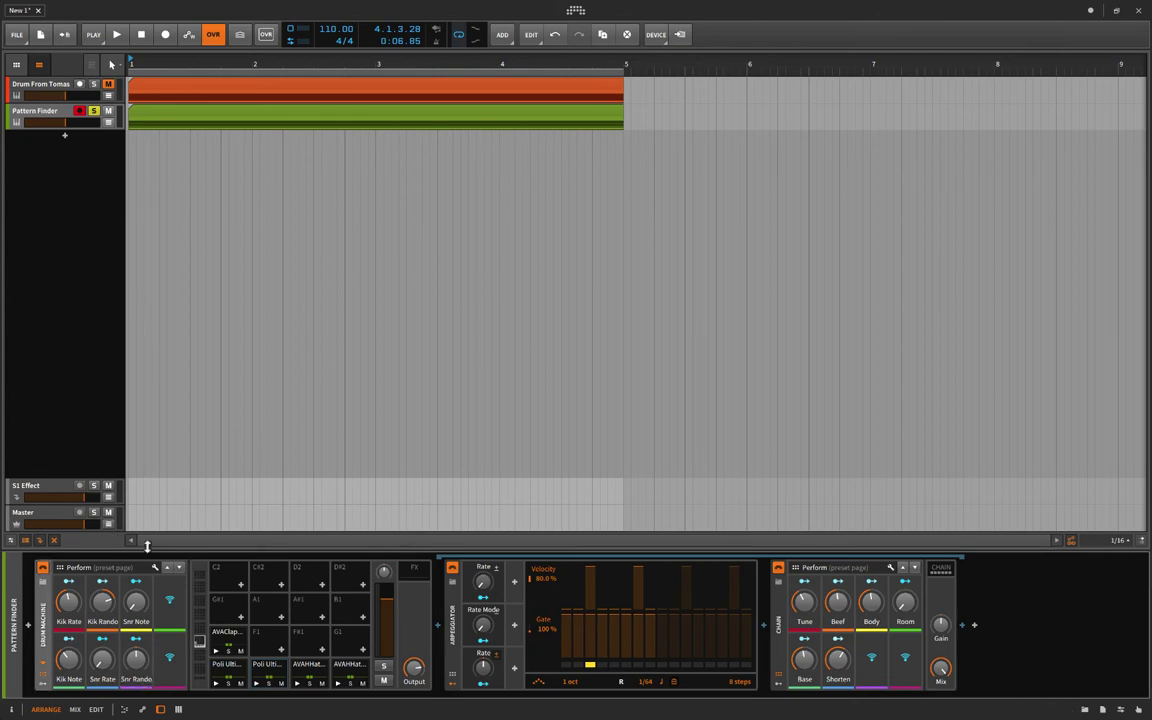
Step: Play the pattern while raising the Snr Rate, Snr Note and Snr Rando remote controls to vary the snare's rhythm
{"action": "key", "text": "space"}
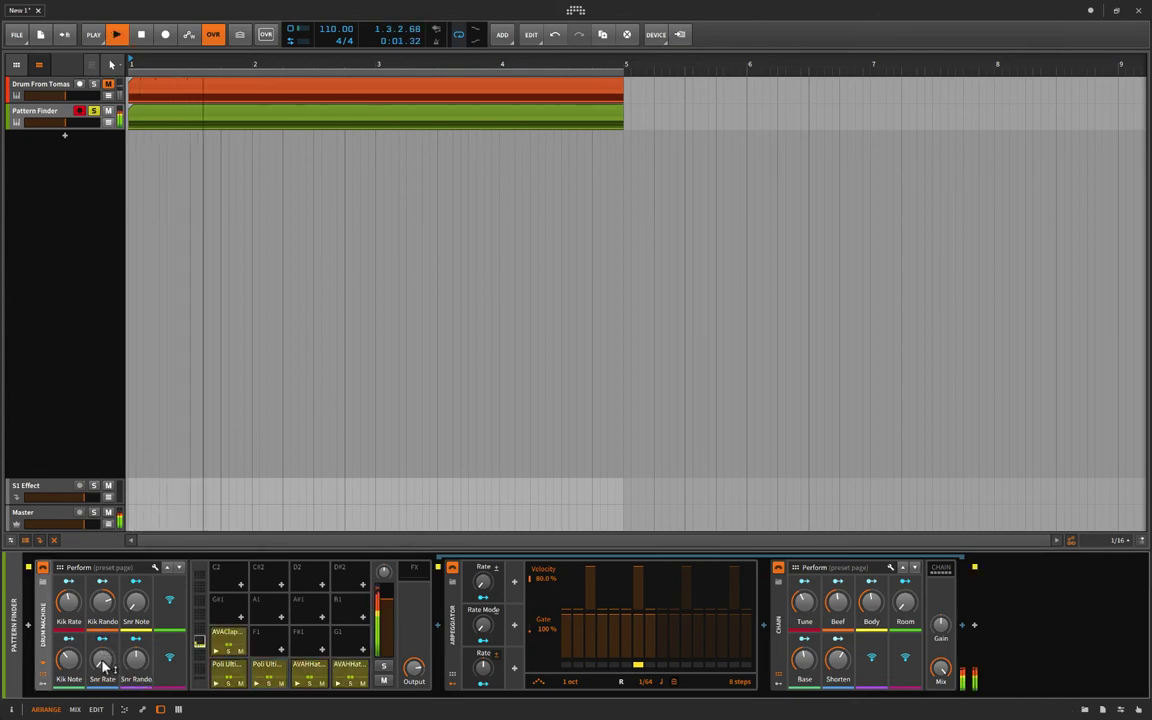
{"action": "left_click_drag", "start_coordinate": [101, 660], "coordinate": [136, 604]}
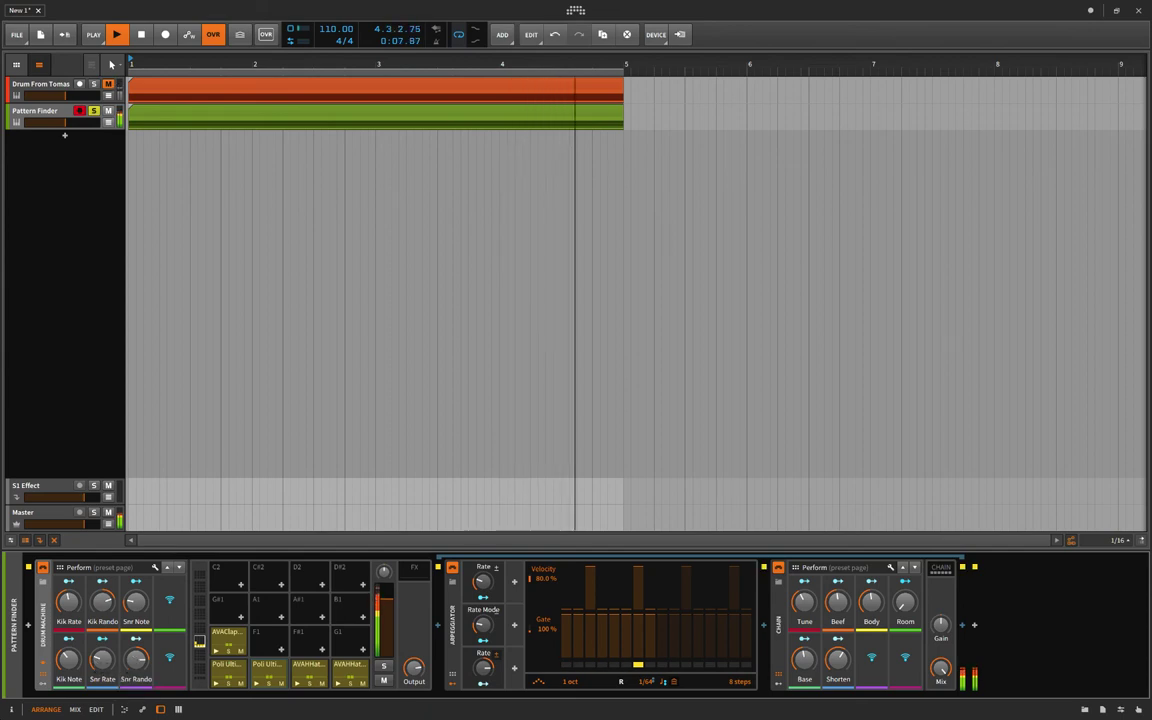
Step: Play the pattern while raising the Snr Rando and Snr Note remote controls and lowering Snr Rate, and stop playback
{"action": "left_click_drag", "start_coordinate": [136, 662], "coordinate": [136, 653]}
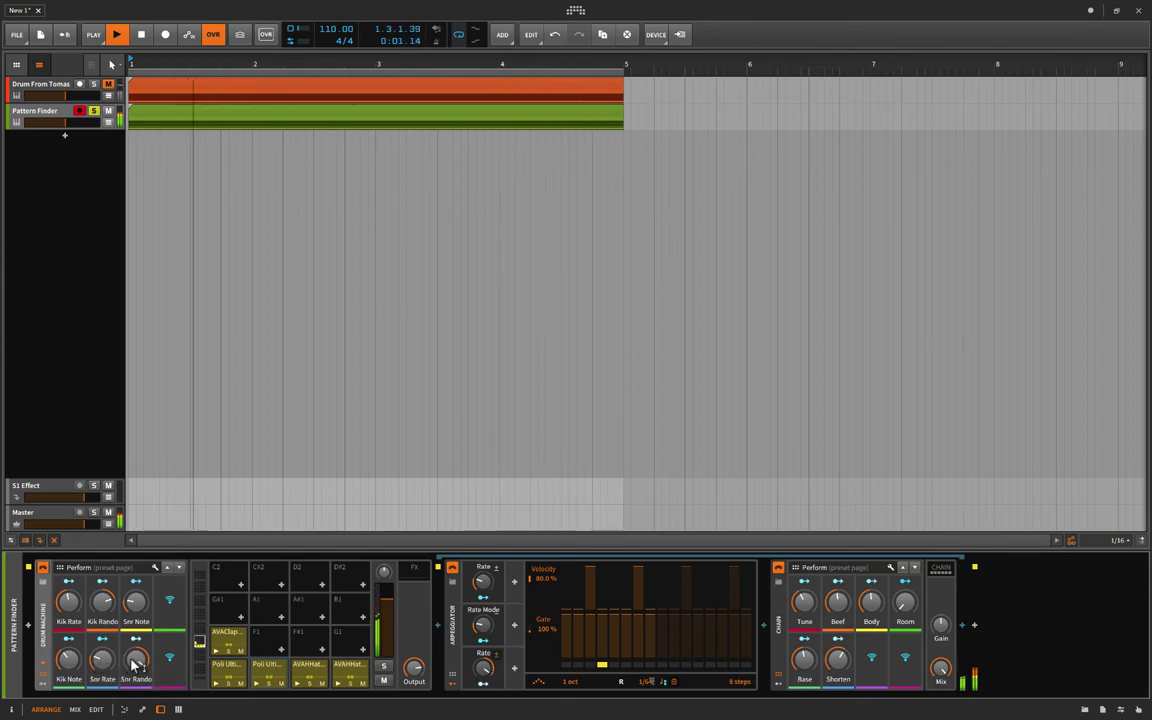
{"action": "left_click_drag", "start_coordinate": [136, 601], "coordinate": [136, 586]}
{"action": "mouse_move", "coordinate": [103, 662]}
{"action": "left_mouse_down"}
{"action": "mouse_move", "coordinate": [103, 642]}
{"action": "mouse_move", "coordinate": [103, 664]}
{"action": "left_mouse_up"}
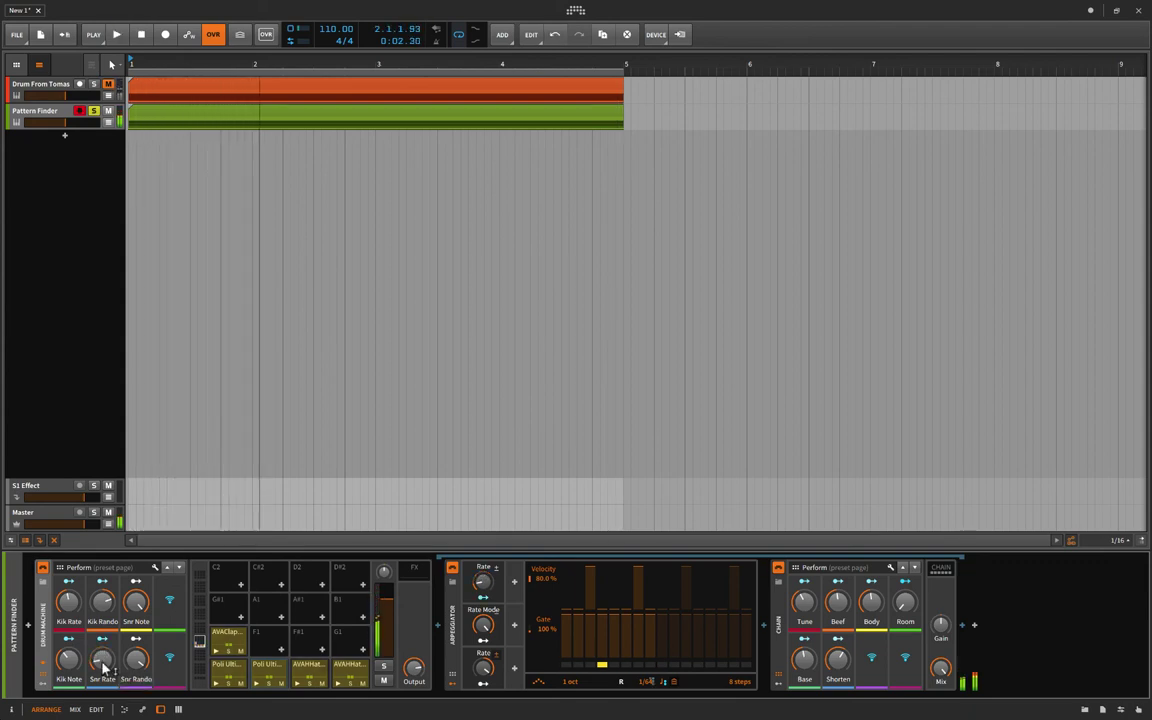
{"action": "key", "text": "space"}
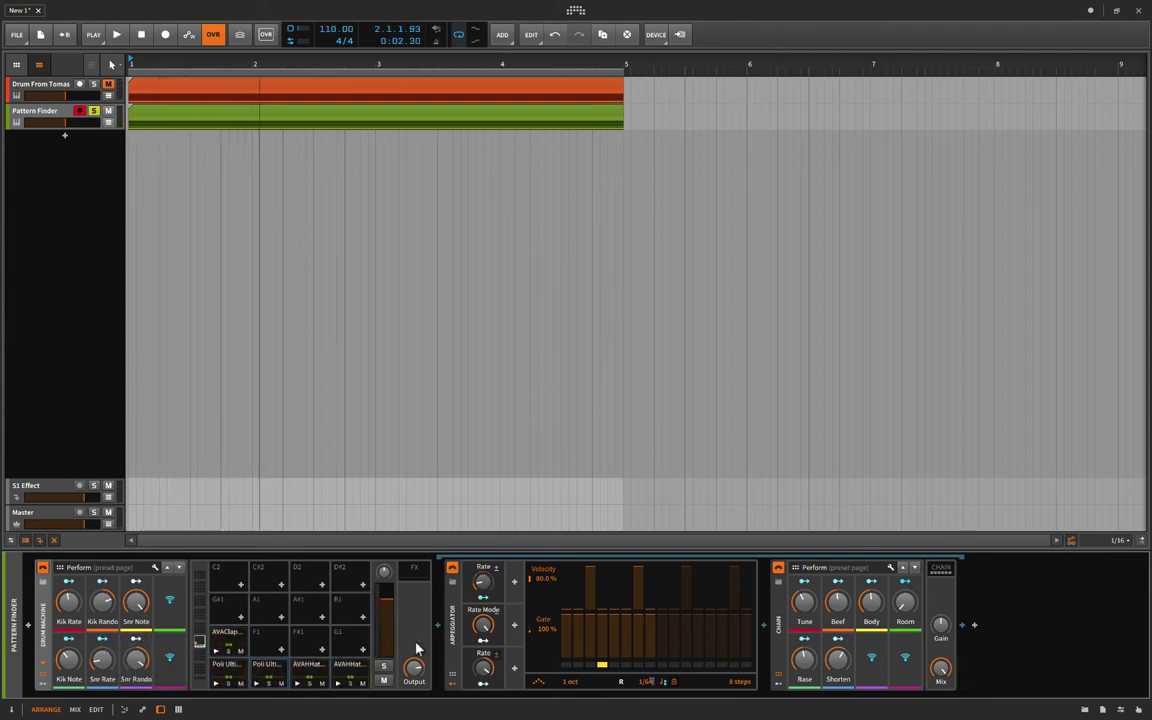
Step: Delete the snare Arpeggiator's third macro, the bipolar Rate one, and change the Arpeggiator's base rate while the pattern plays
{"action": "left_click", "coordinate": [482, 684]}
{"action": "key", "text": "Delete"}
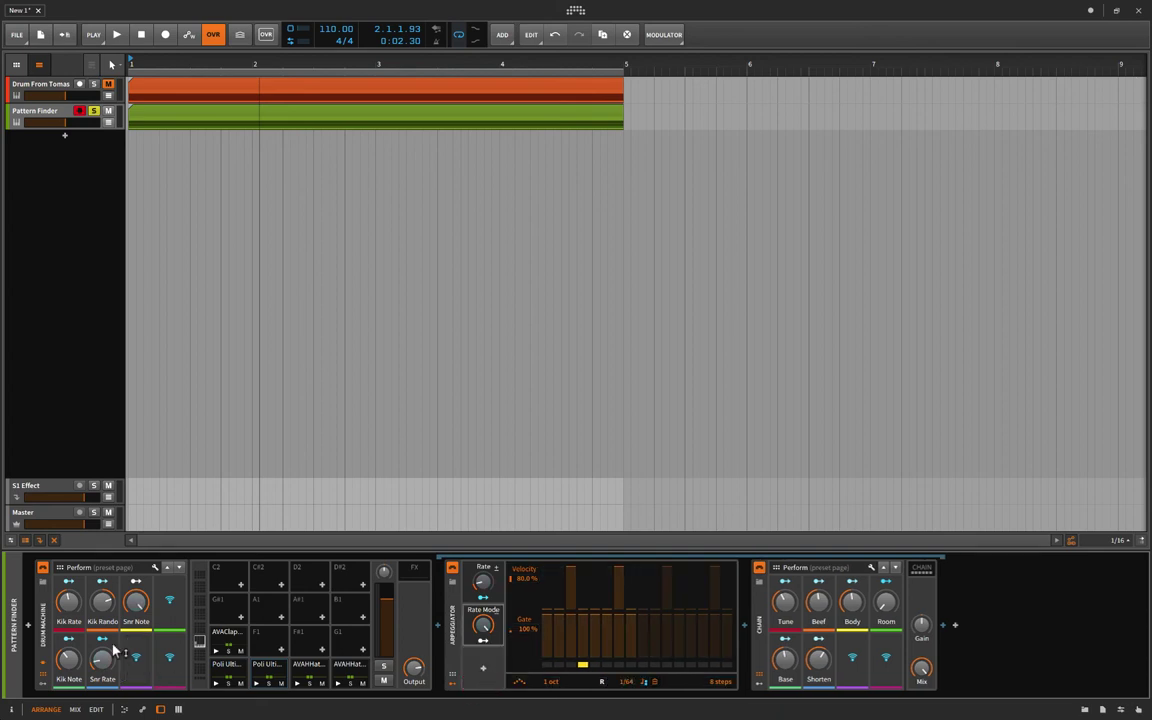
{"action": "key", "text": "space"}
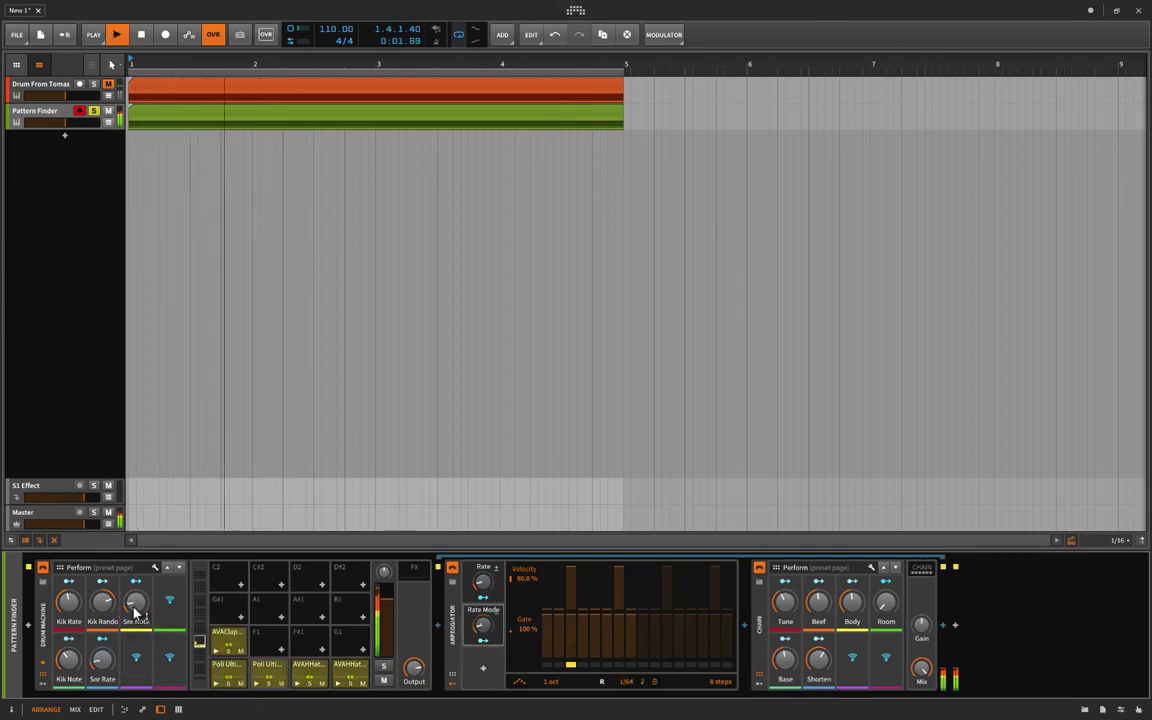
{"action": "left_click", "coordinate": [630, 682]}
Step: Vary the snare's rhythm with the Snr Rate and Snr Note remote controls during playback, and stop the pattern
{"action": "left_click", "coordinate": [102, 658]}
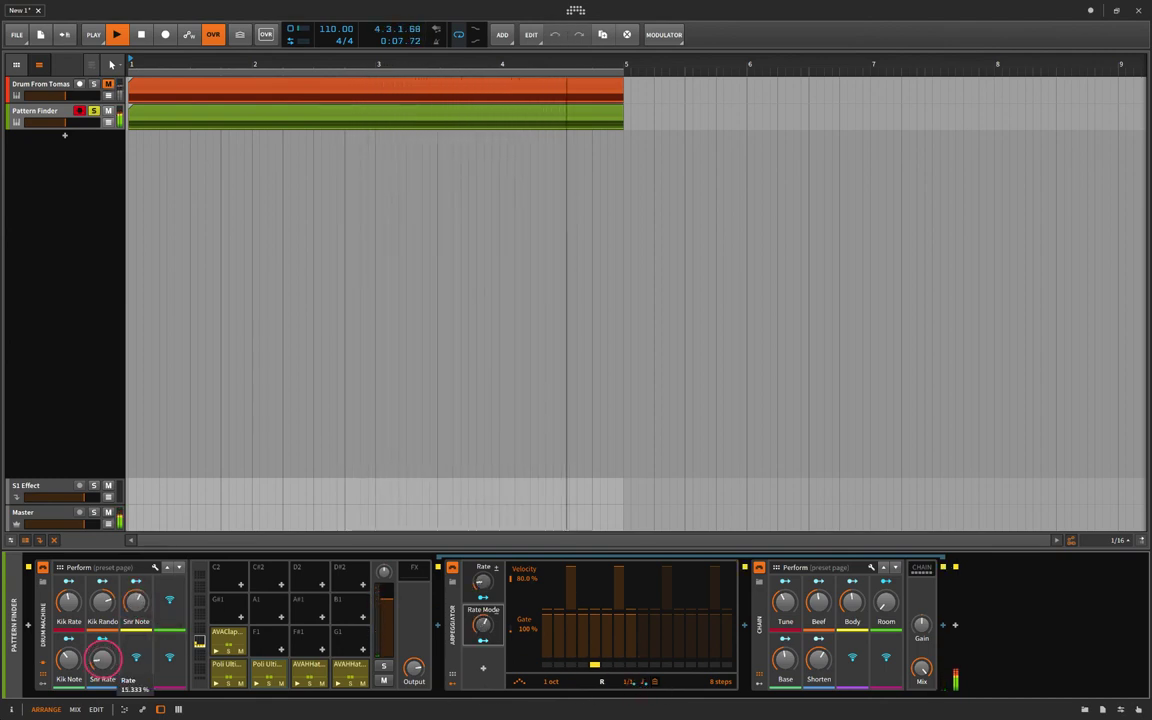
{"action": "left_click_drag", "start_coordinate": [102, 658], "coordinate": [107, 666]}
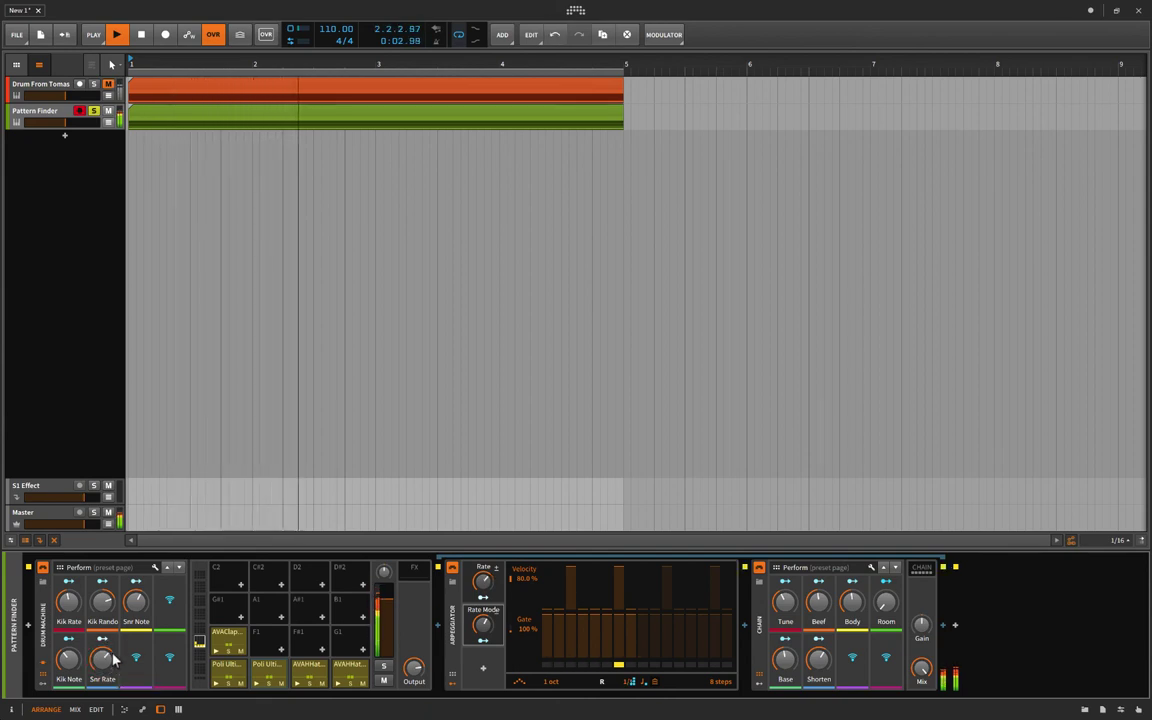
{"action": "mouse_move", "coordinate": [140, 602]}
{"action": "left_mouse_down"}
{"action": "mouse_move", "coordinate": [140, 580]}
{"action": "mouse_move", "coordinate": [139, 609]}
{"action": "left_mouse_up"}
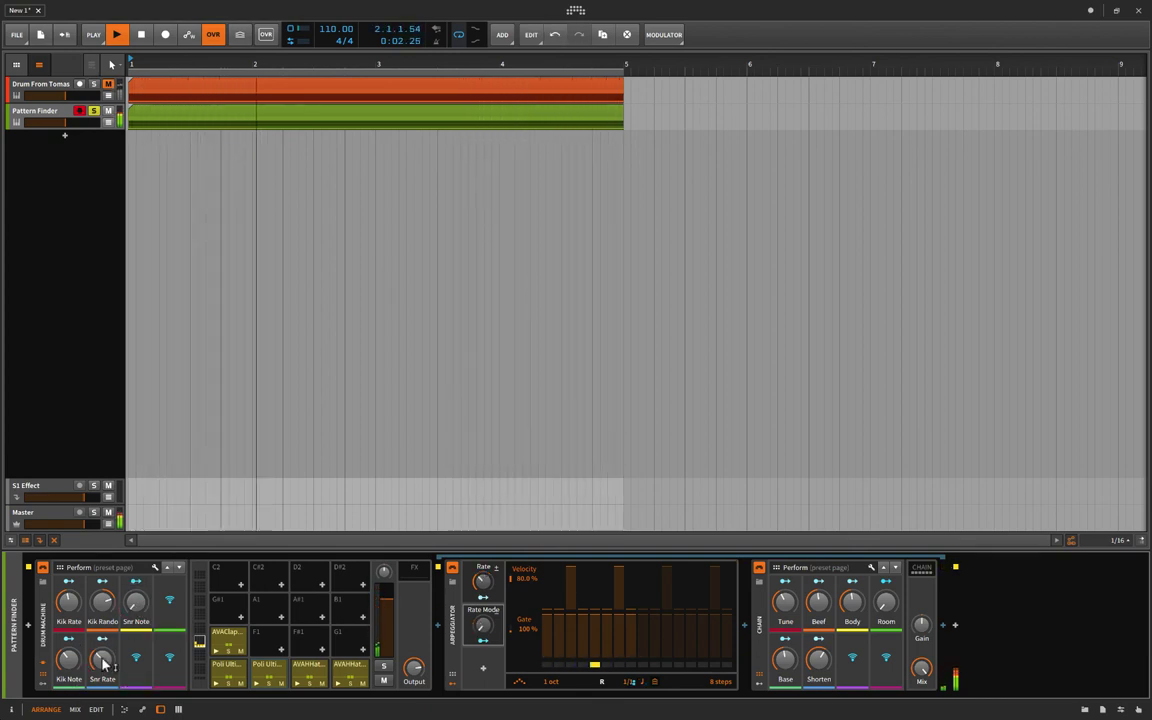
{"action": "key", "text": "space"}
{"action": "mouse_move", "coordinate": [111, 660]}
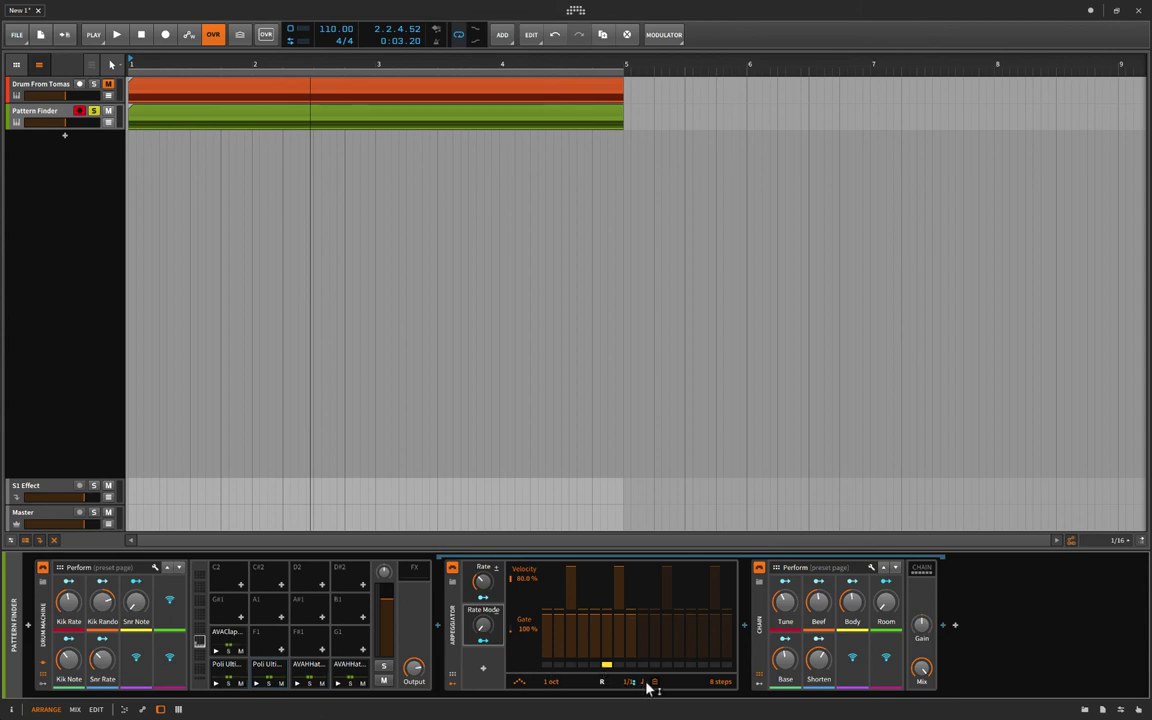
{"action": "double_click", "coordinate": [183, 115]}
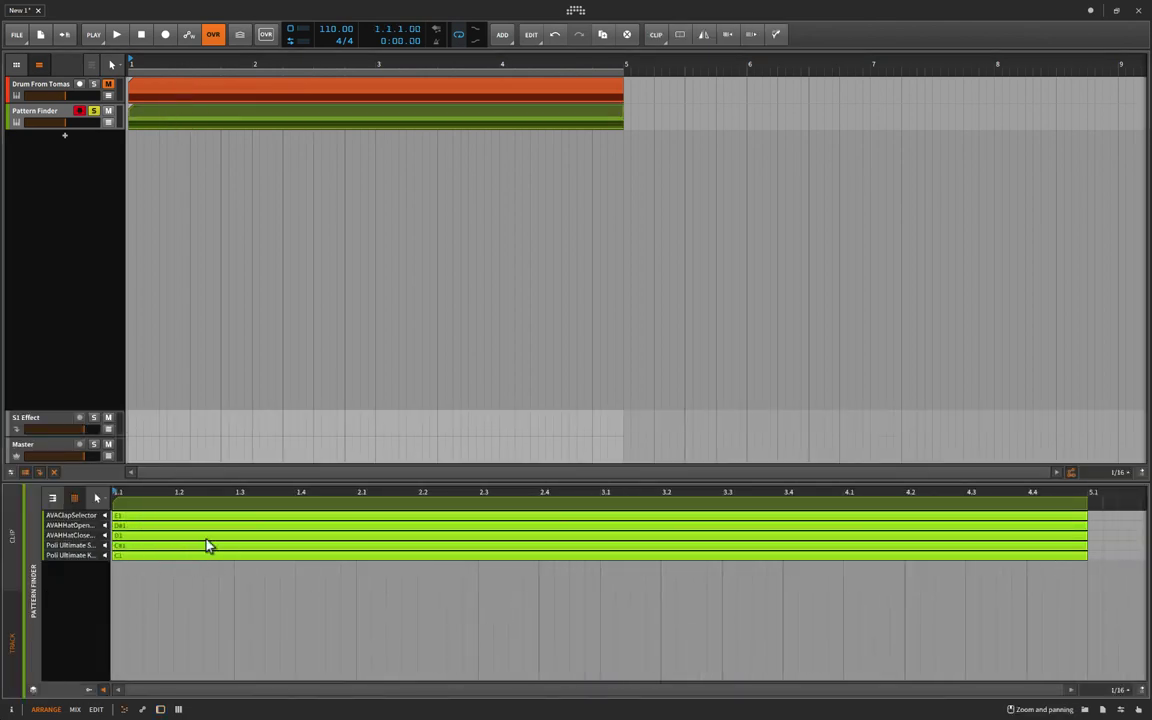
{"action": "left_click", "coordinate": [130, 168]}
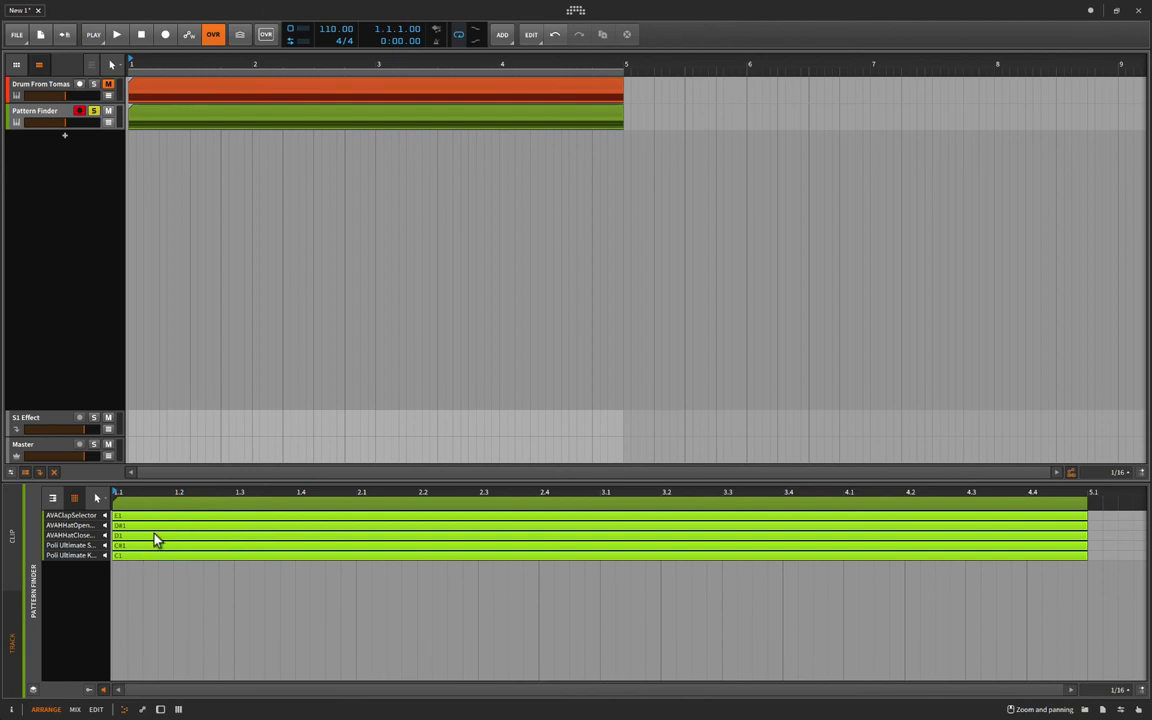
{"action": "double_click", "coordinate": [48, 114]}
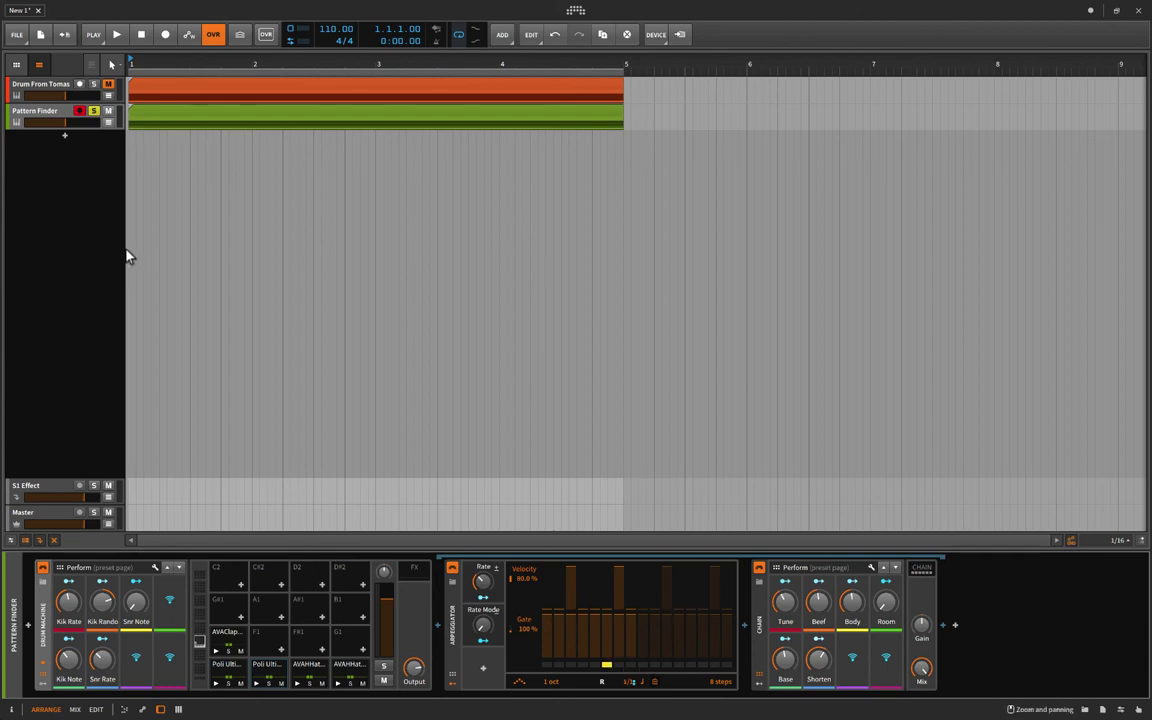
{"action": "double_click", "coordinate": [115, 135]}
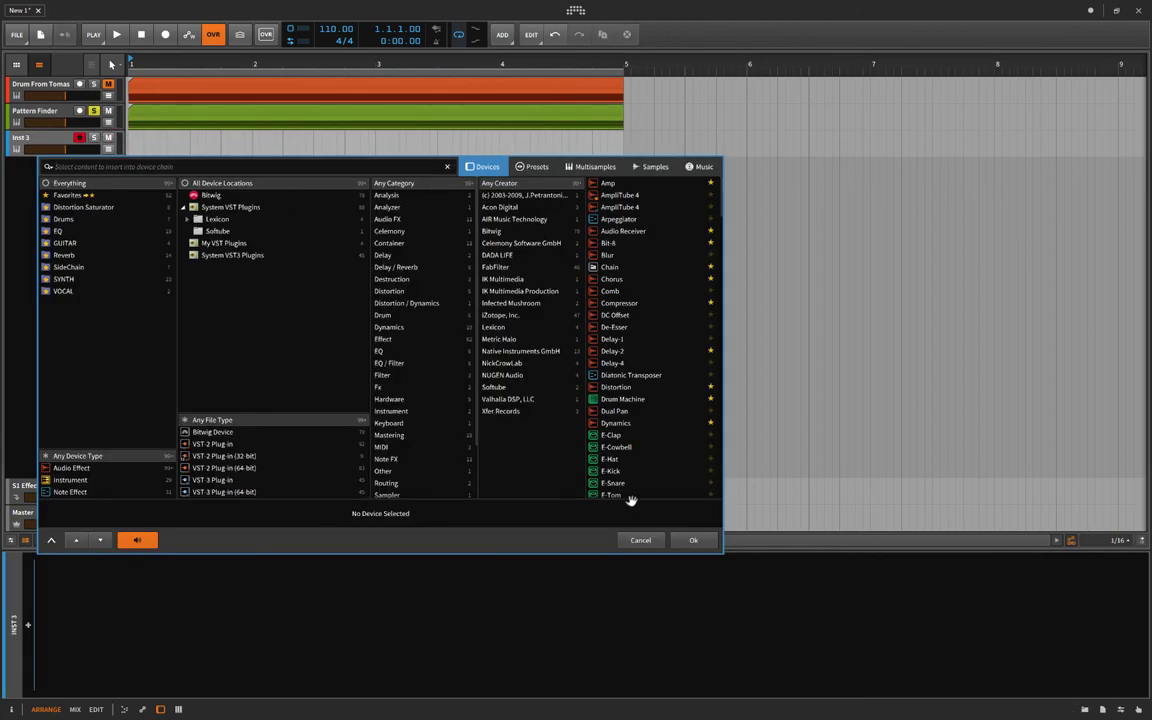
{"action": "left_click", "coordinate": [640, 540]}
Step: Clear all notes from the Pattern Finder clip and add sustained notes with staggered starts on C1, C#1, D#1 and D1
{"action": "double_click", "coordinate": [143, 113]}
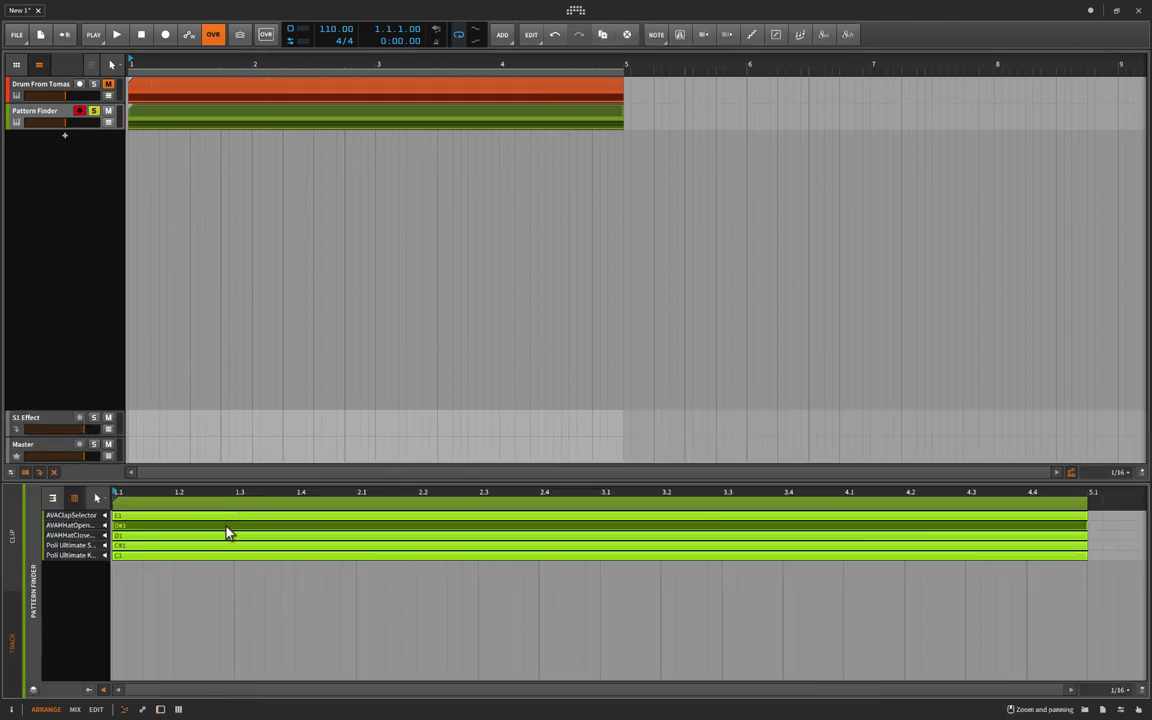
{"action": "key", "text": "Delete"}
{"action": "double_click", "coordinate": [121, 557]}
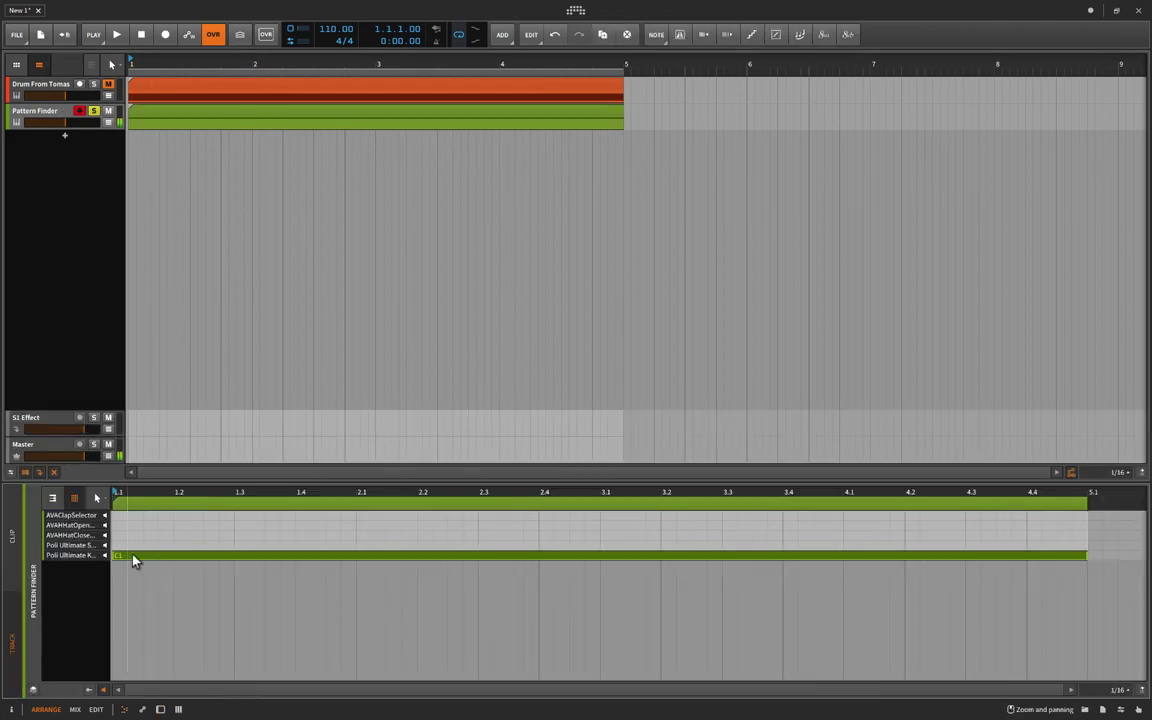
{"action": "double_click", "coordinate": [175, 546]}
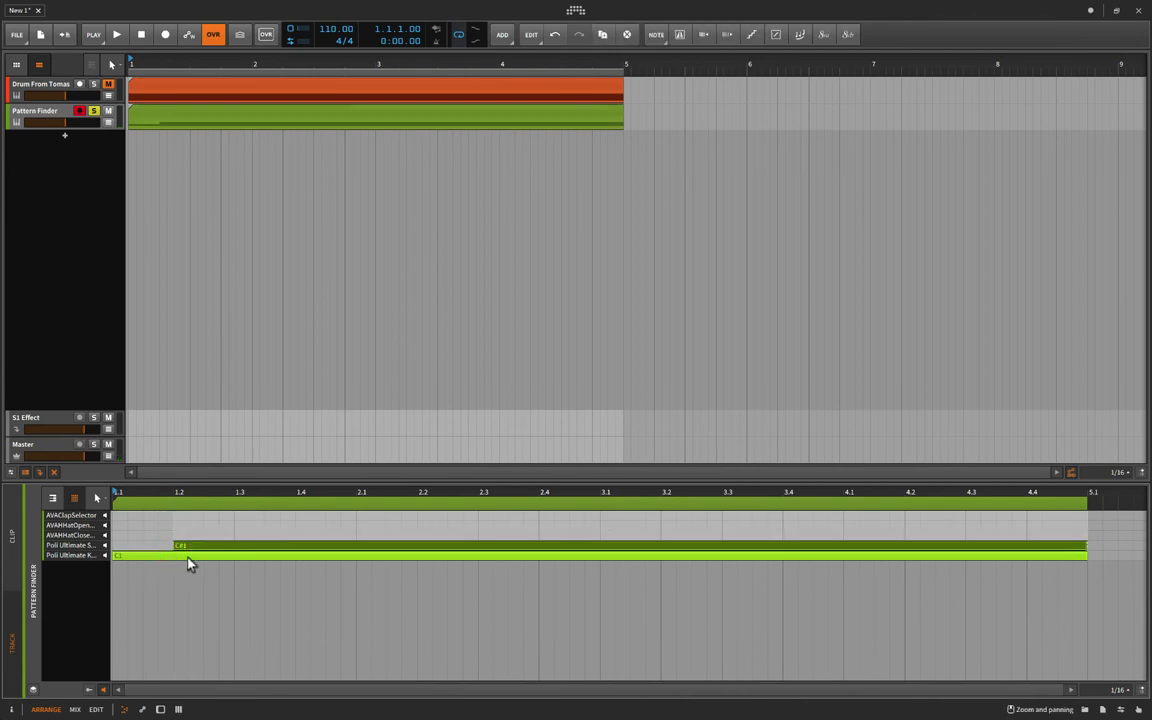
{"action": "double_click", "coordinate": [210, 526]}
{"action": "double_click", "coordinate": [263, 535]}
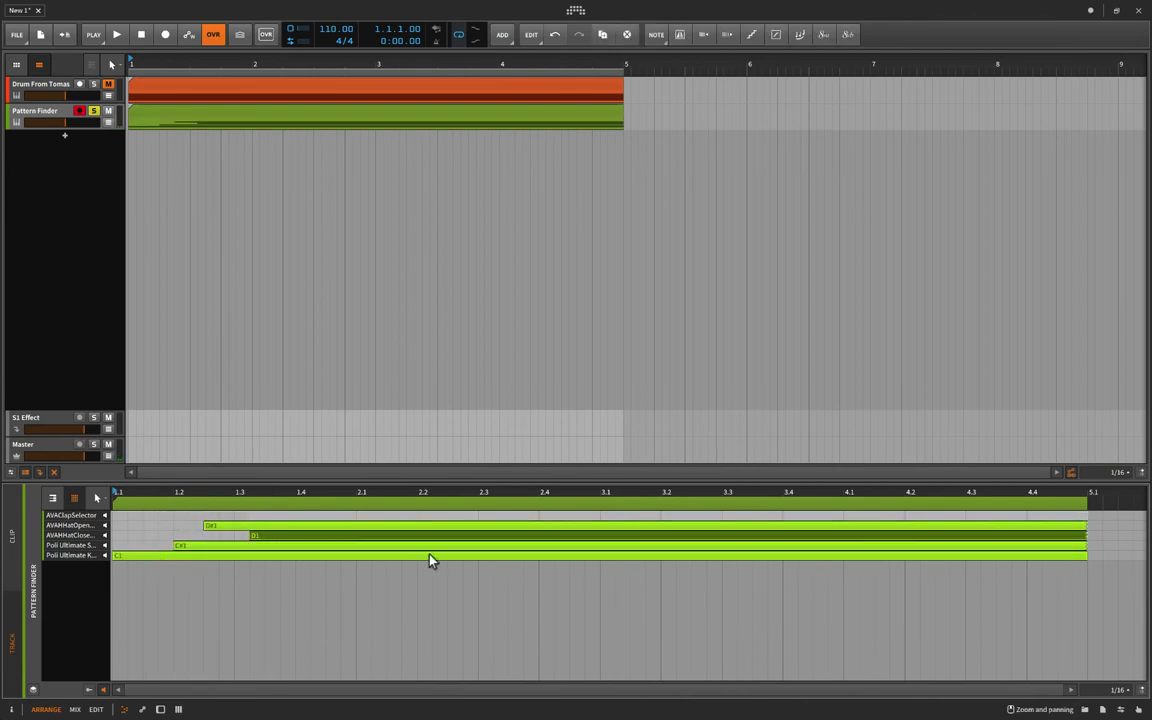
Step: Shorten the four notes to end just before beat 1.4 and add staggered C1, D1, C#1 and D#1 notes from there
{"action": "left_click_drag", "start_coordinate": [447, 515], "coordinate": [493, 592]}
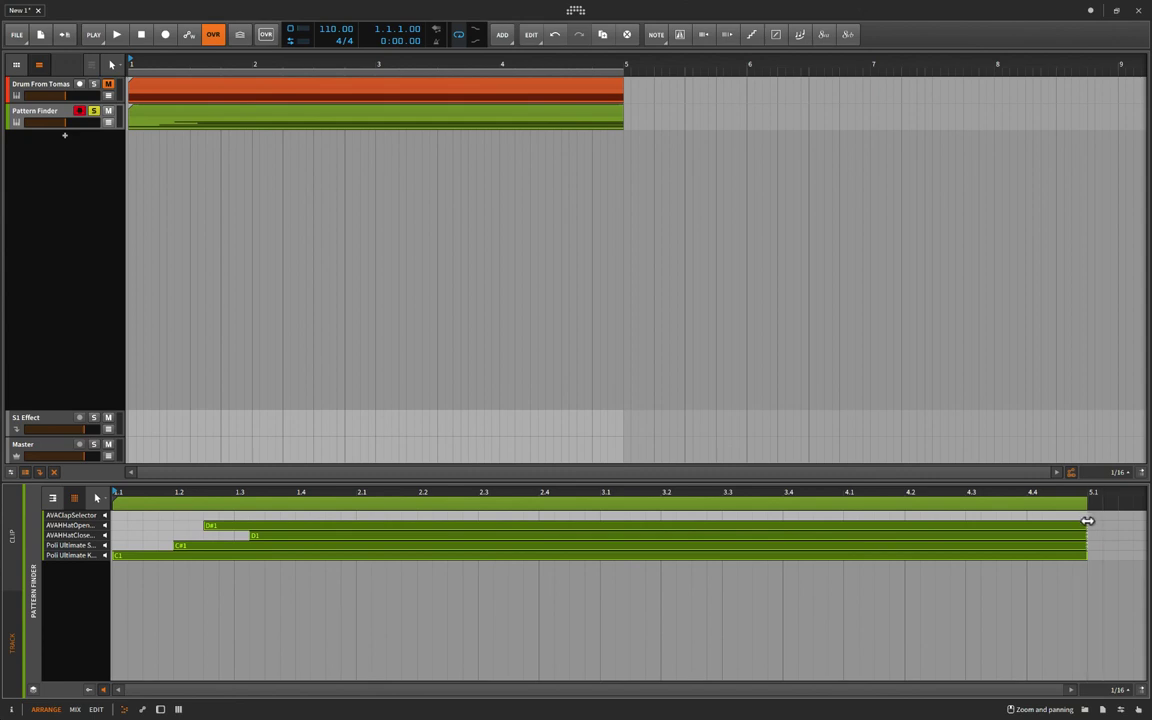
{"action": "left_click_drag", "start_coordinate": [1087, 524], "coordinate": [287, 532]}
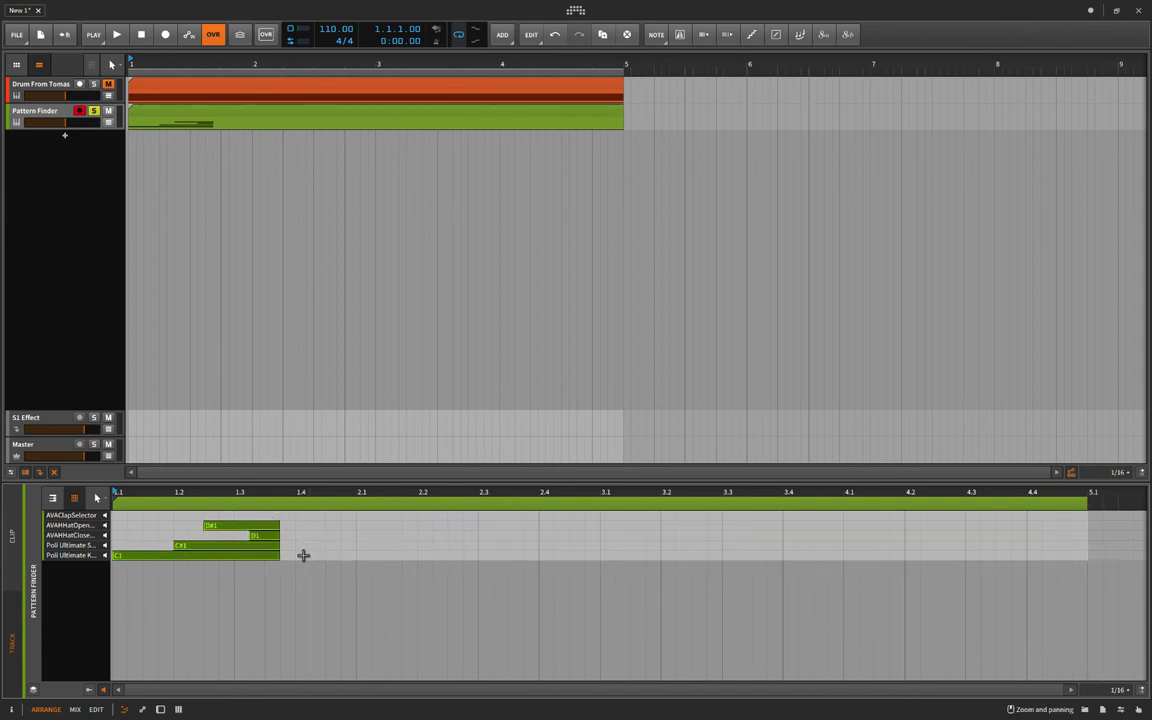
{"action": "double_click", "coordinate": [303, 555]}
{"action": "double_click", "coordinate": [363, 536]}
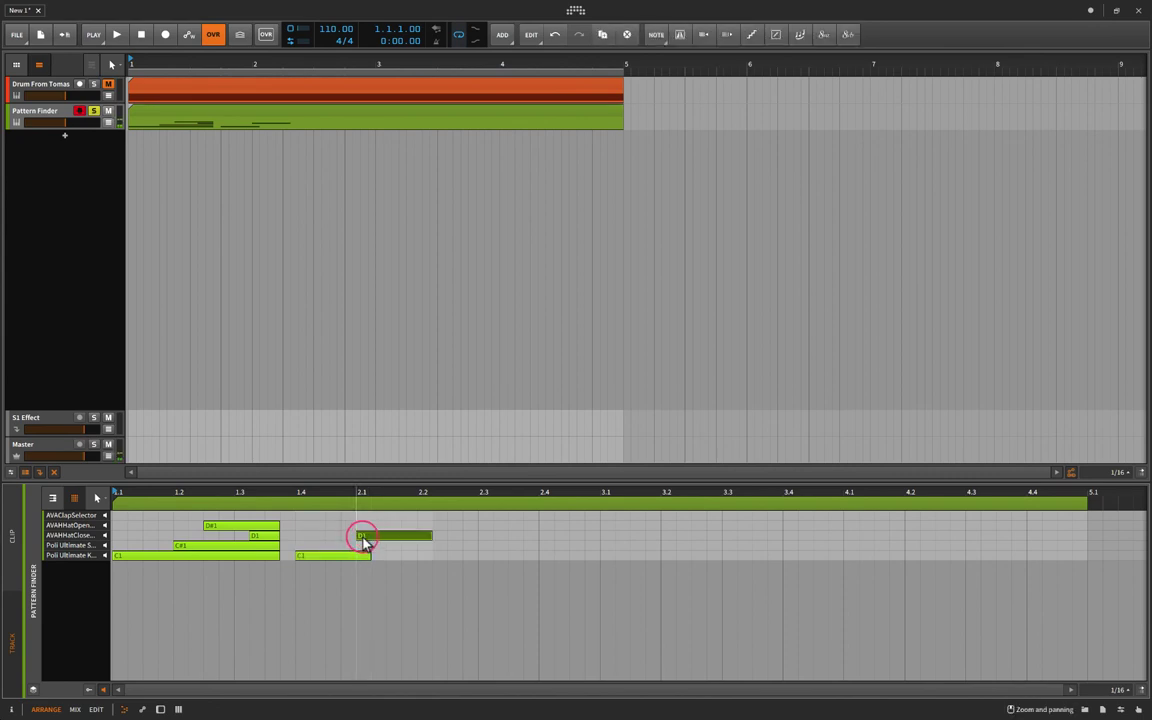
{"action": "double_click", "coordinate": [447, 545]}
{"action": "double_click", "coordinate": [512, 525]}
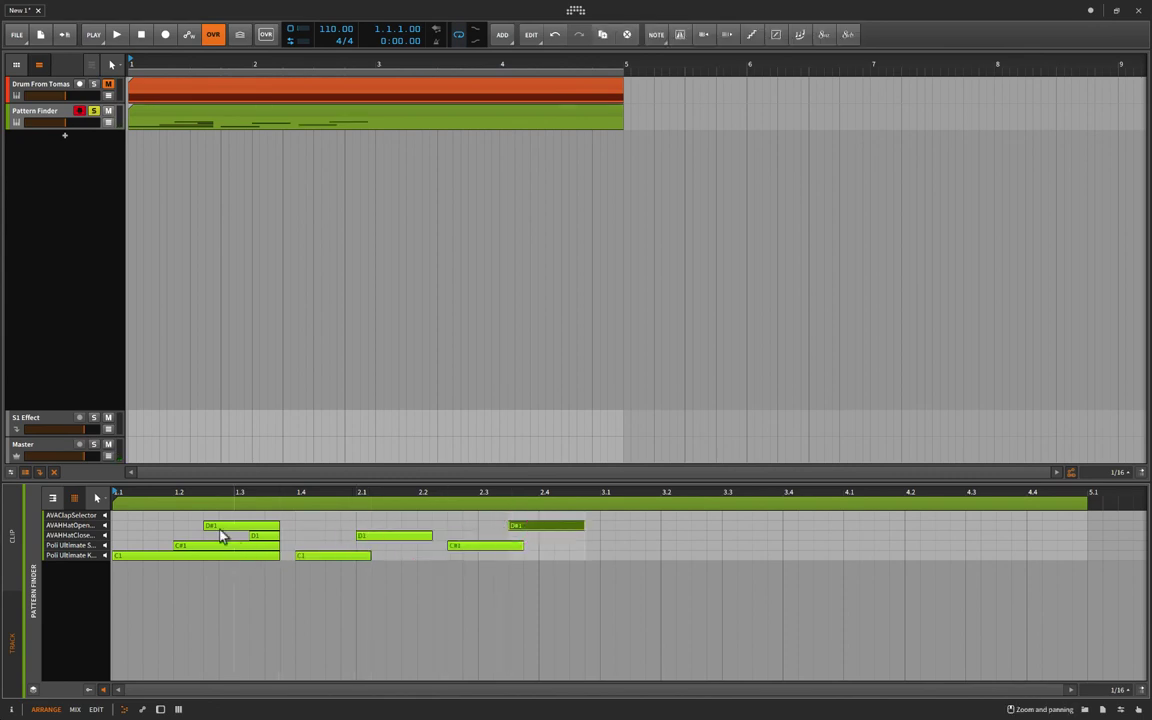
Step: Unmute Drum From Tomas, mute Pattern Finder, and briefly play the Drum From Tomas rack with its devices shown
{"action": "left_click", "coordinate": [108, 84]}
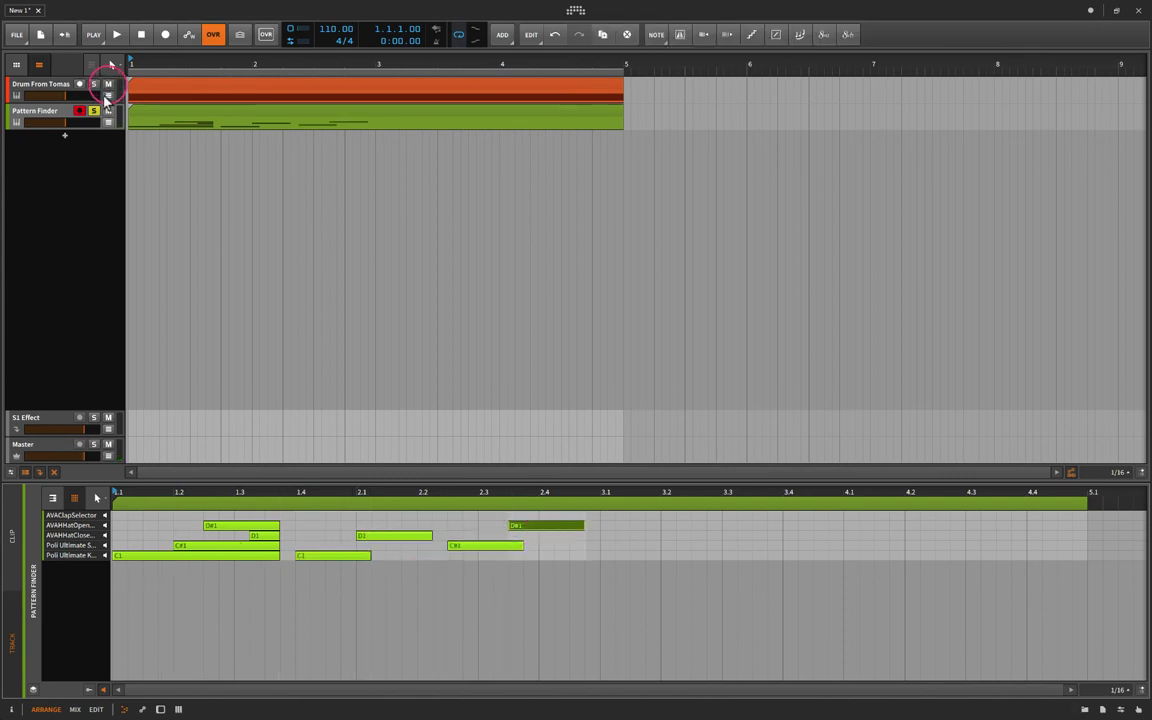
{"action": "left_click", "coordinate": [57, 83]}
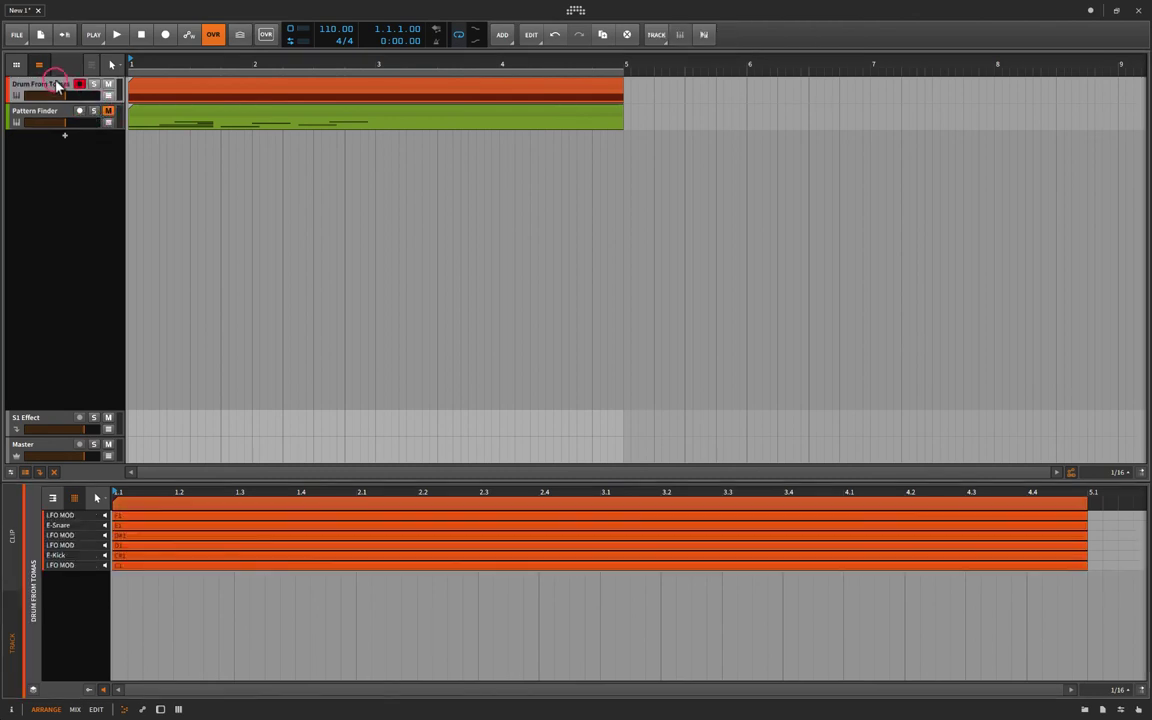
{"action": "key", "text": "d"}
{"action": "key", "text": "space"}
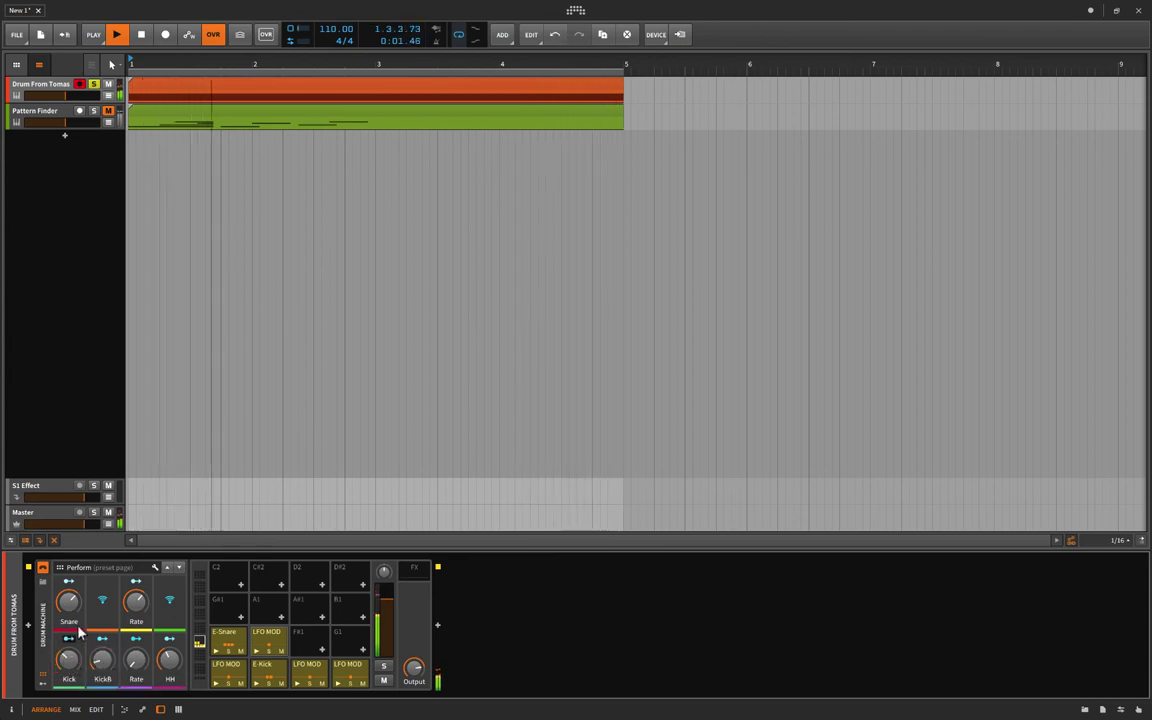
{"action": "key", "text": "space"}
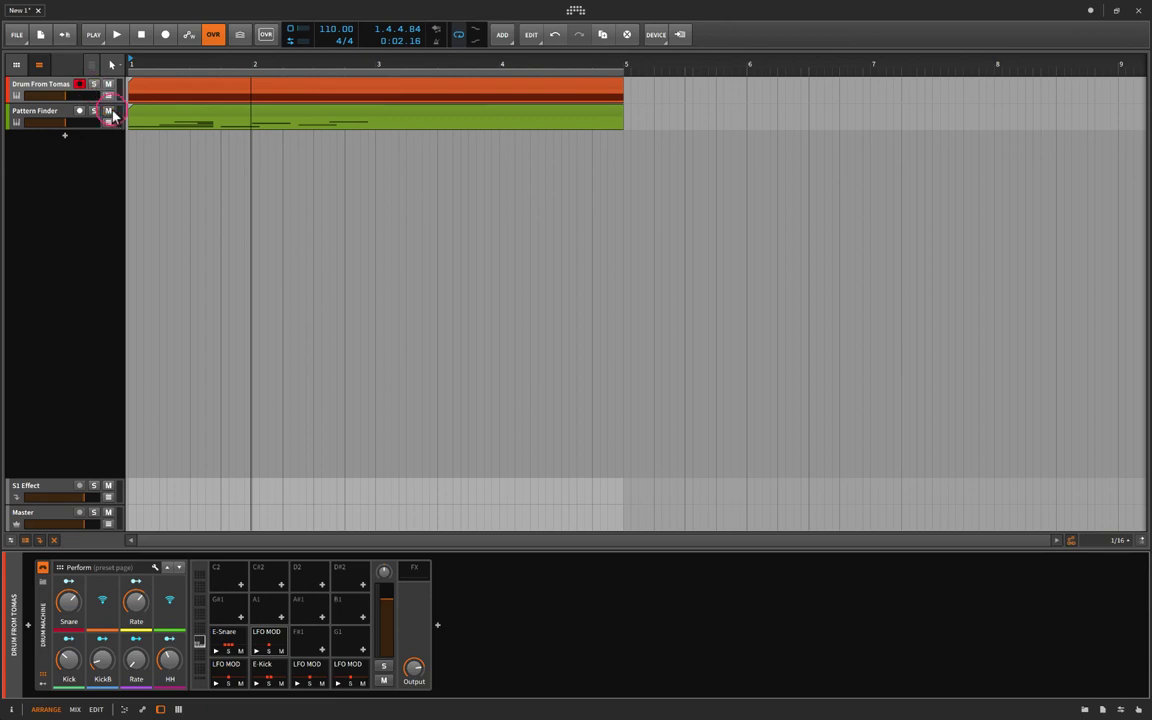
Step: Check the Arpeggiator's step count on the Pattern Finder track and open the upper LFO MOD pad's chain on Drum From Tomas
{"action": "left_click", "coordinate": [70, 116]}
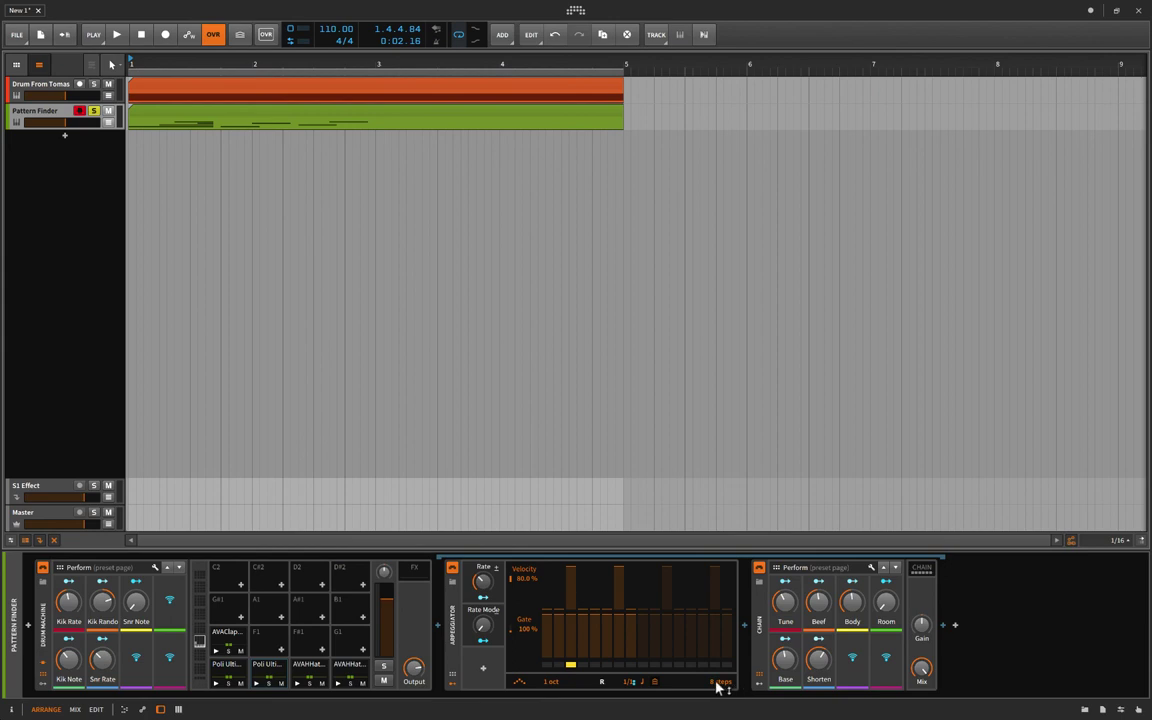
{"action": "left_click_drag", "start_coordinate": [718, 686], "coordinate": [718, 687]}
{"action": "left_click", "coordinate": [30, 86]}
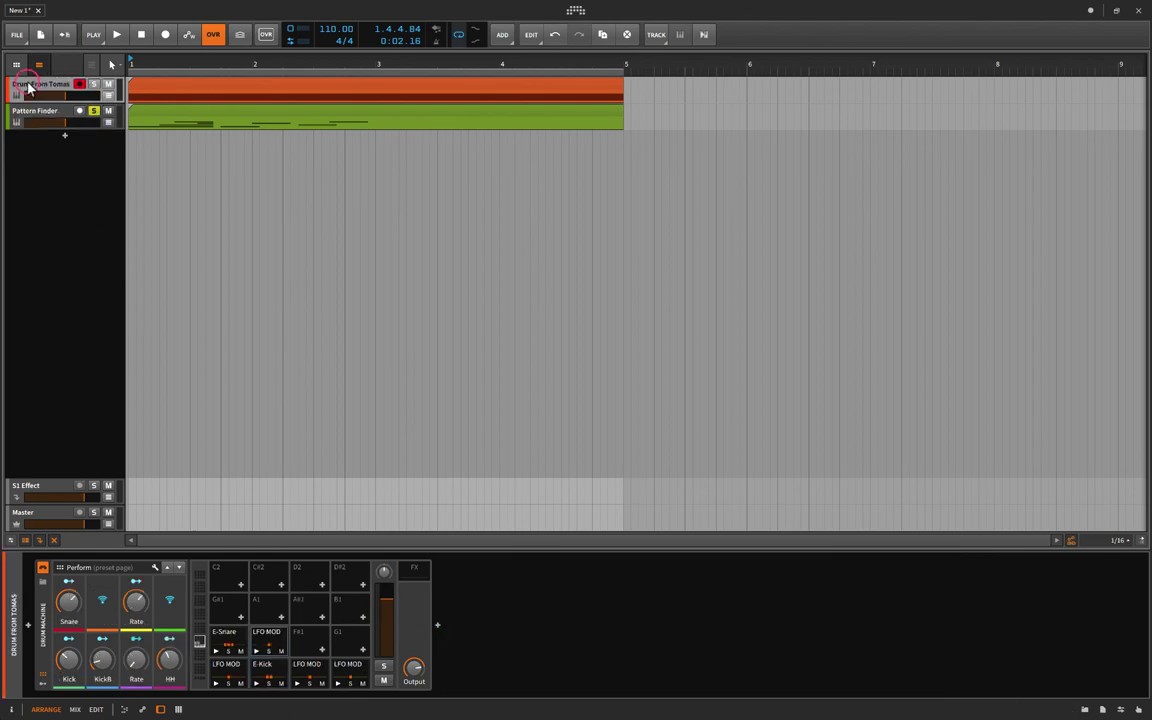
{"action": "left_click", "coordinate": [266, 640]}
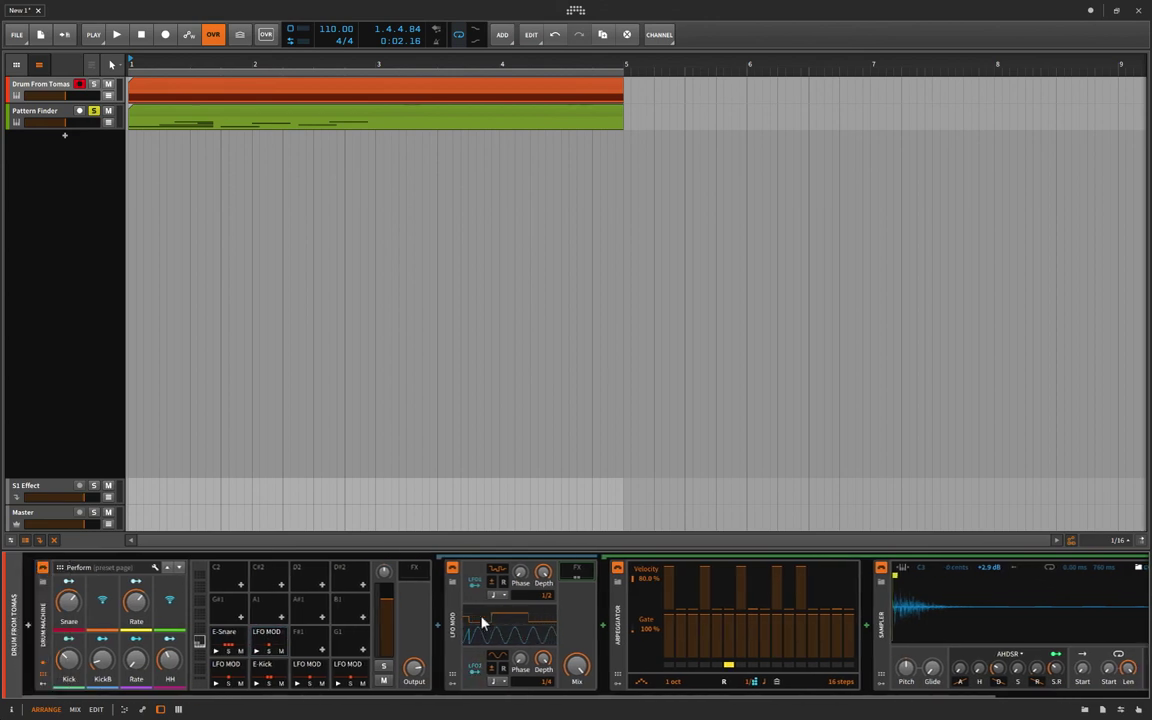
Step: Examine which parameters the Snare remote control and the LFO1 and LFO2 modulators affect in the LFO MOD pad's device chain
{"action": "left_click", "coordinate": [68, 581]}
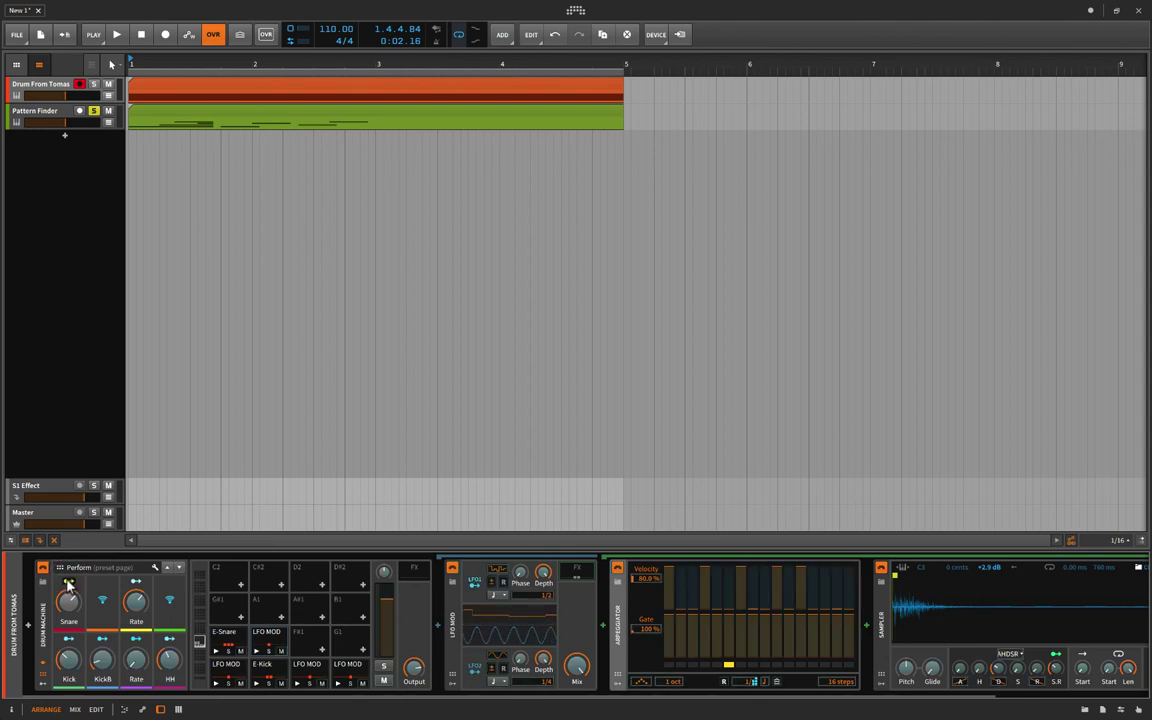
{"action": "left_click", "coordinate": [475, 670]}
{"action": "scroll", "coordinate": [485, 676], "scroll_direction": "down", "scroll_amount": 5}
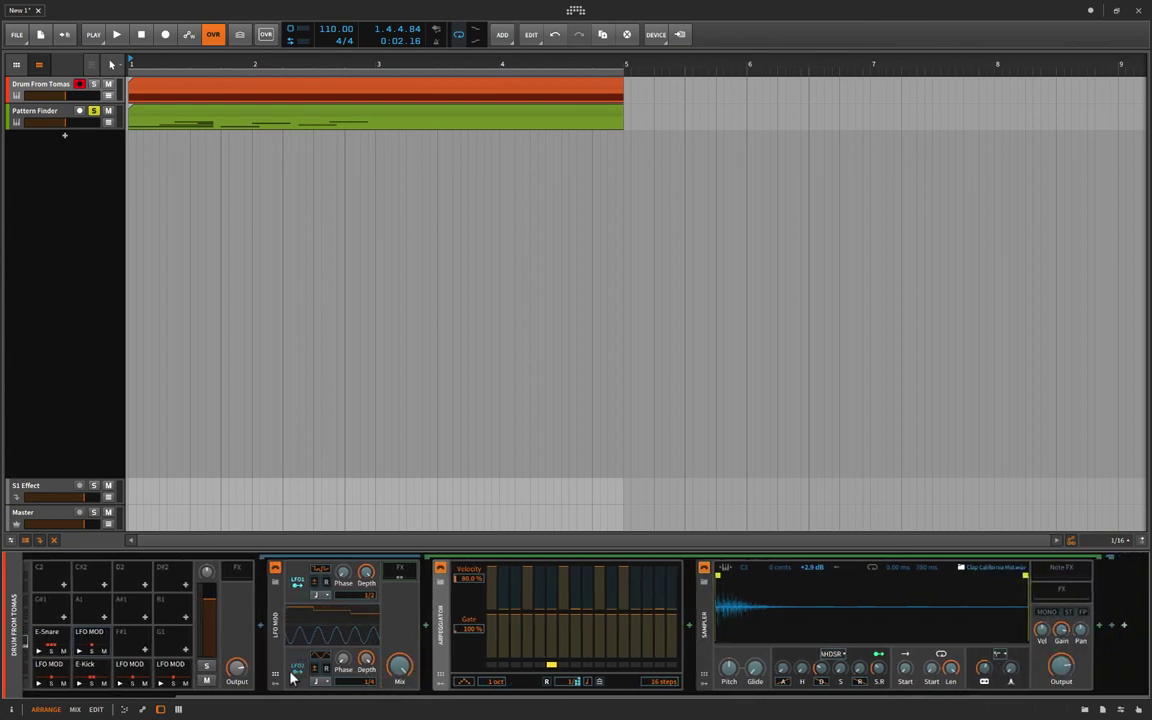
{"action": "left_click", "coordinate": [297, 667]}
{"action": "left_click", "coordinate": [297, 582]}
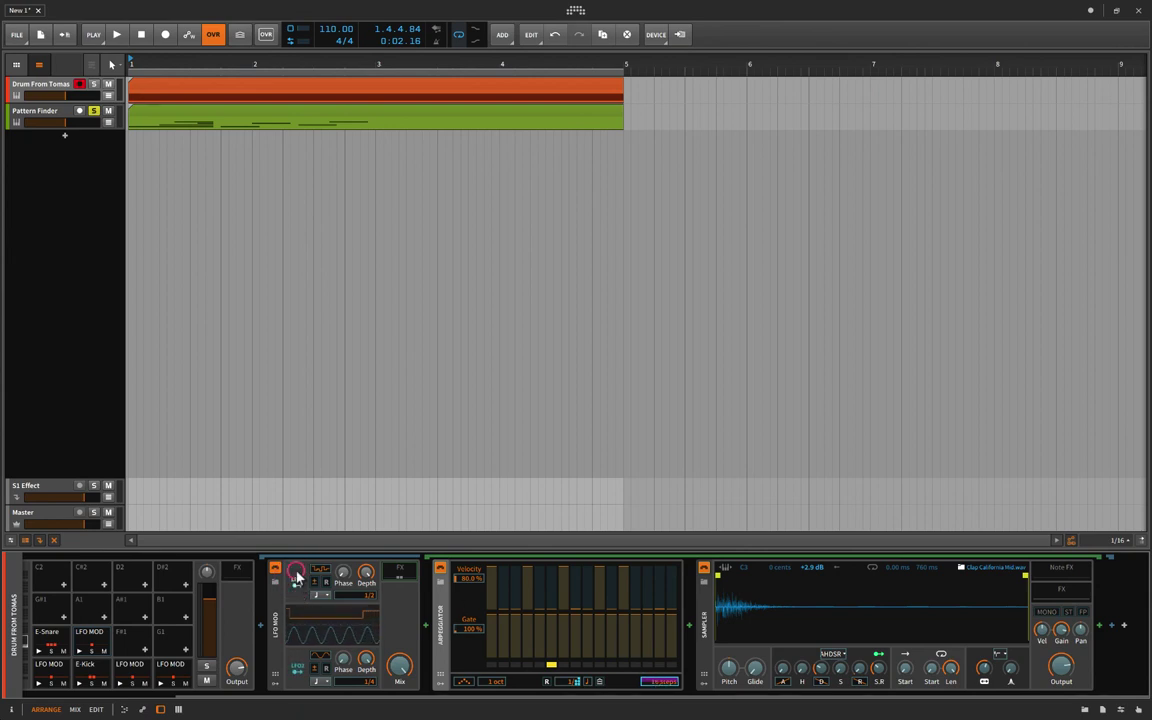
{"action": "left_click", "coordinate": [297, 583]}
{"action": "scroll", "coordinate": [300, 610], "scroll_direction": "left", "scroll_amount": 3}
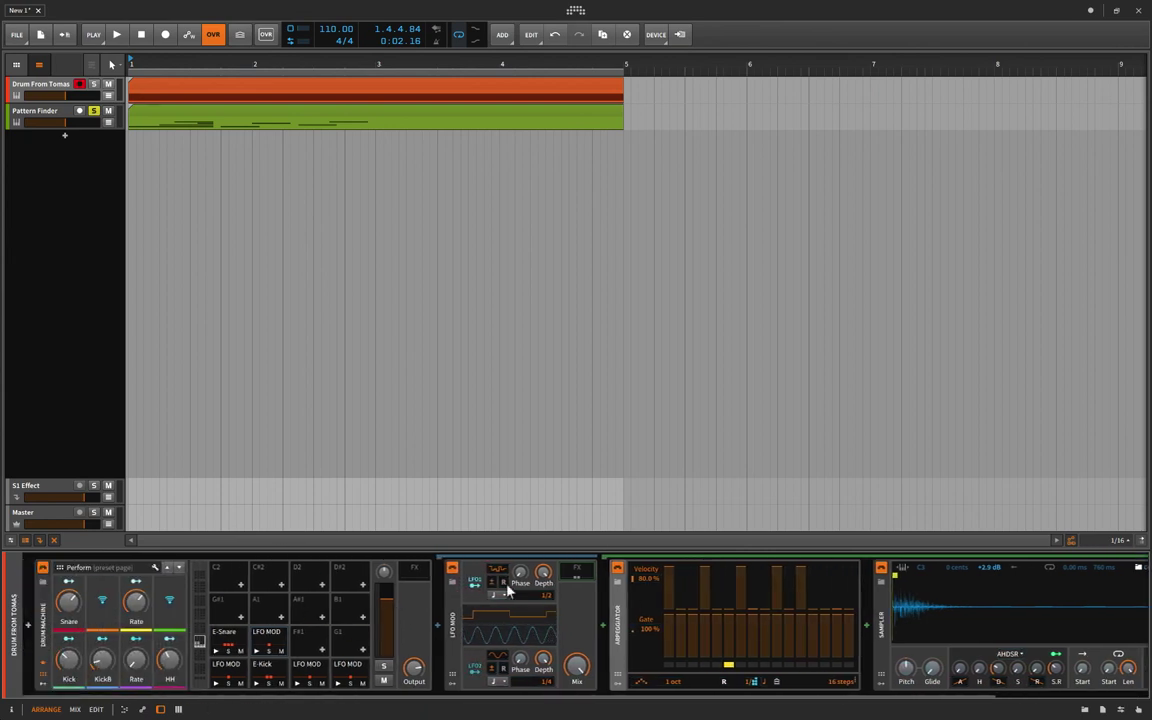
{"action": "scroll", "coordinate": [538, 613], "scroll_direction": "right", "scroll_amount": 4}
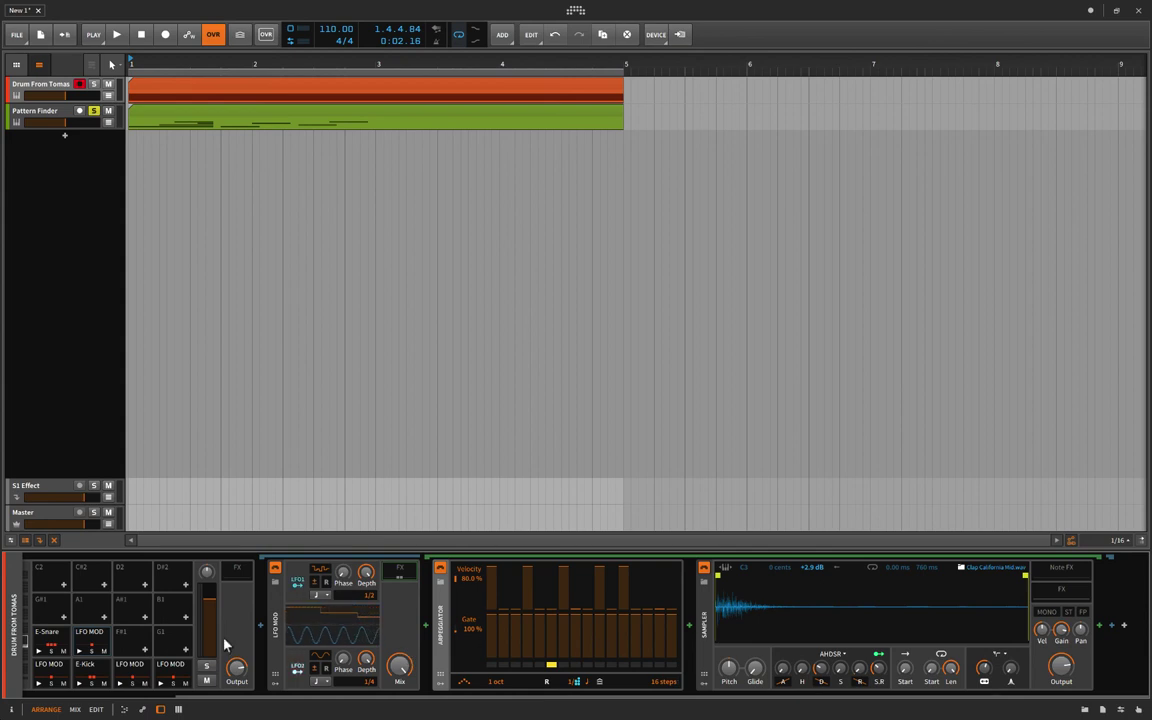
Step: Return the play position to the start of bar 1, mute the Pattern Finder track and turn off its solo
{"action": "left_click", "coordinate": [127, 162]}
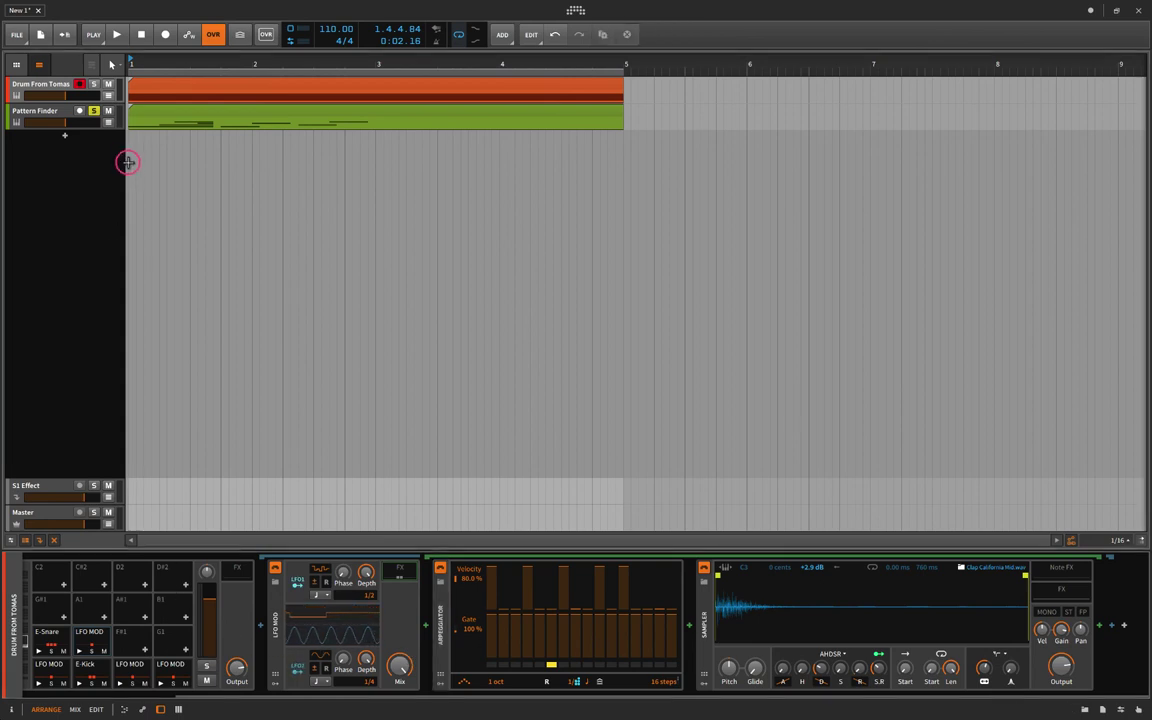
{"action": "left_click", "coordinate": [107, 112]}
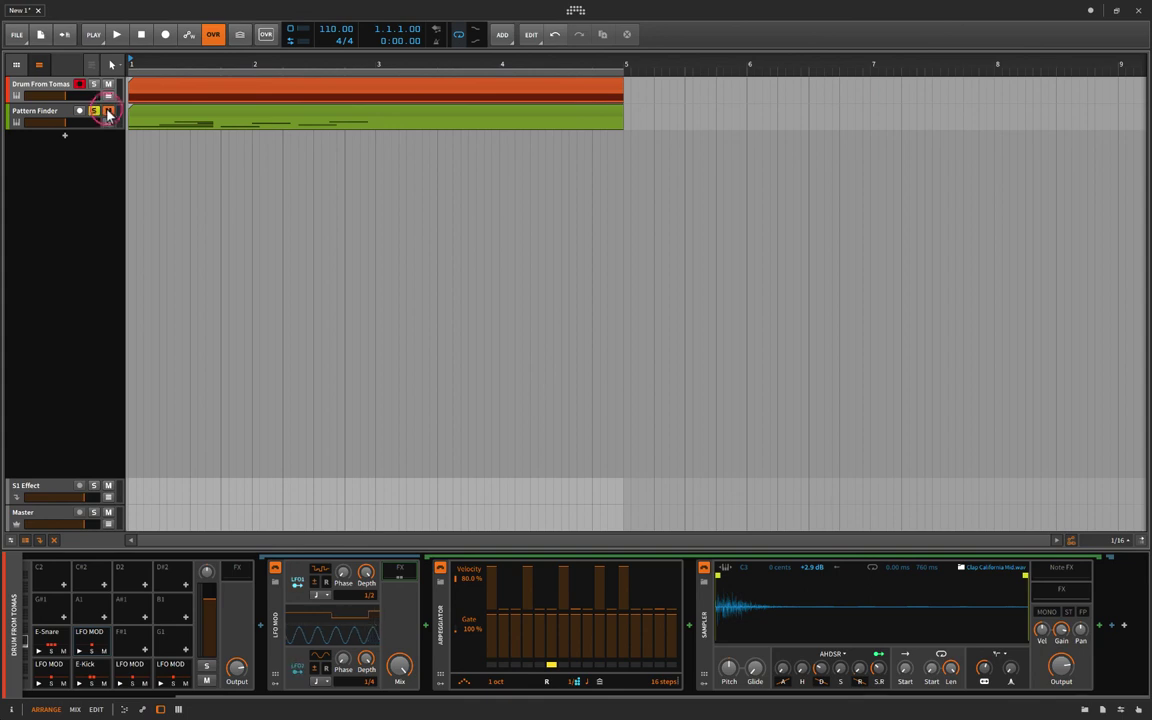
{"action": "left_click", "coordinate": [96, 111]}
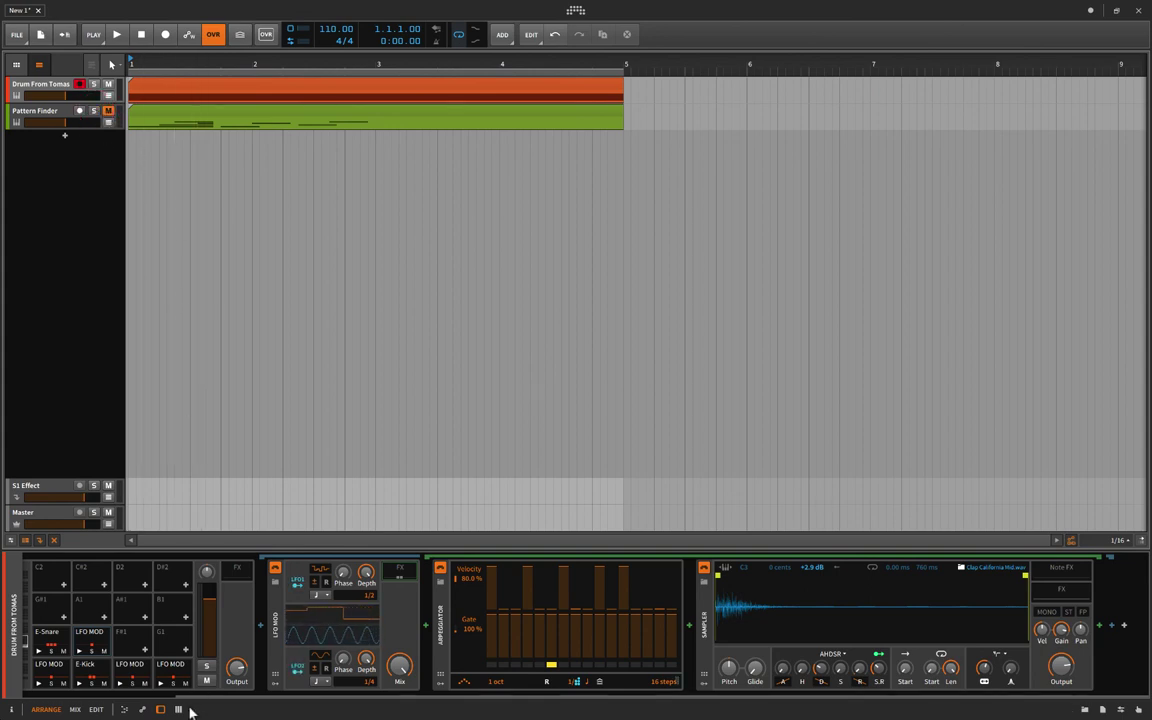
{"action": "scroll", "coordinate": [180, 620], "scroll_direction": "left", "scroll_amount": 3}
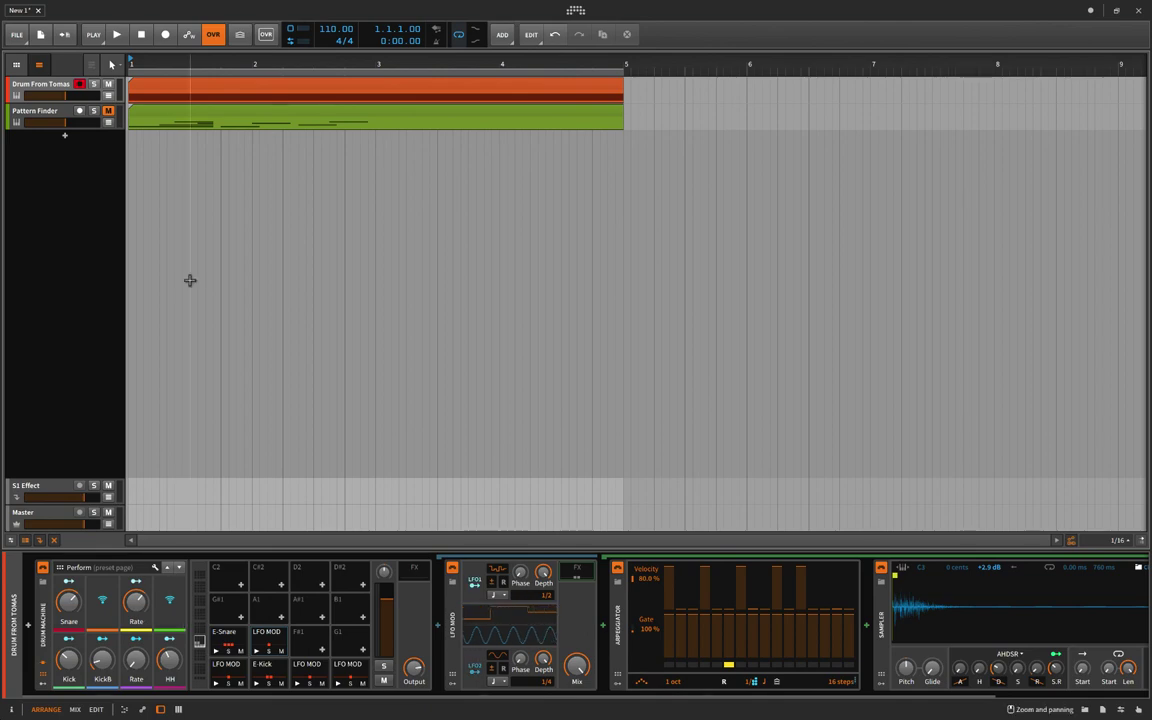
{"action": "left_click", "coordinate": [129, 138]}
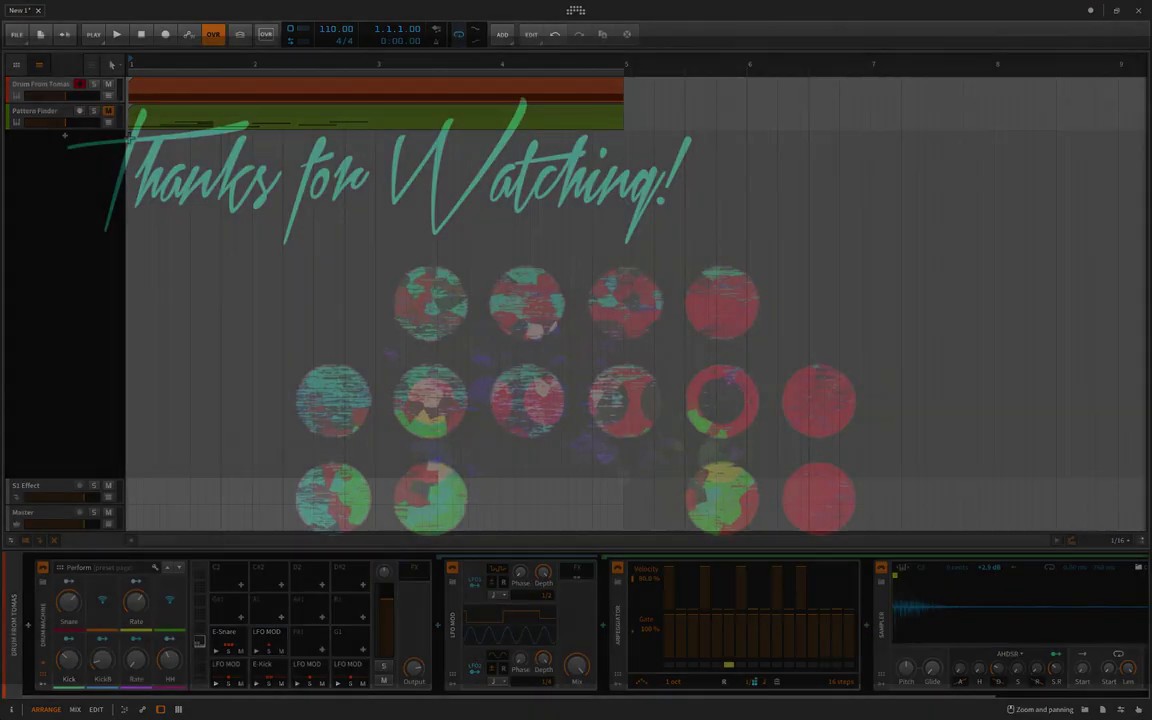